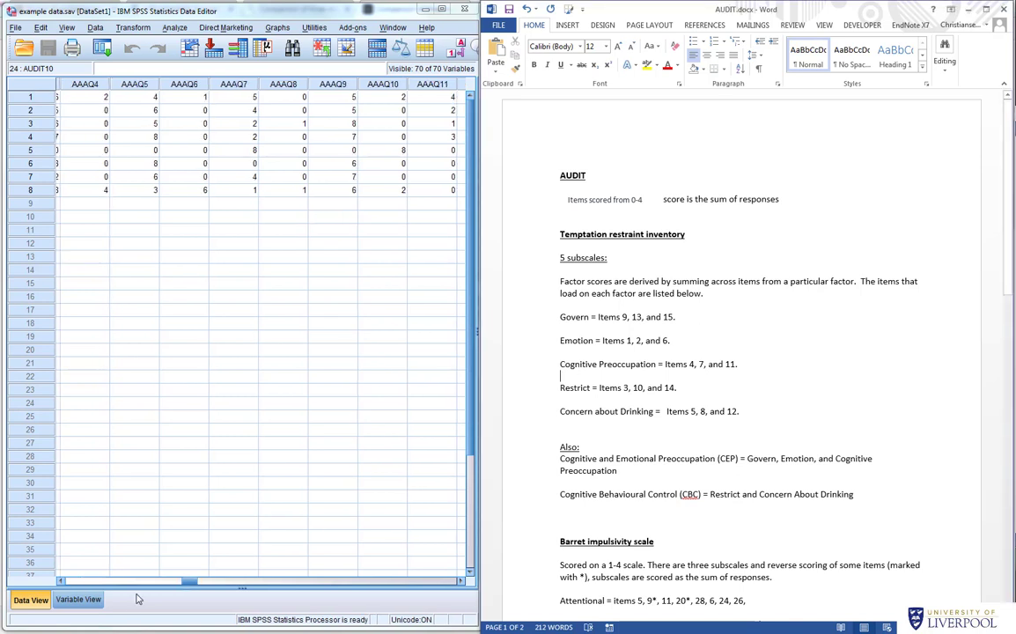
# Step: Look through the data set's columns, from the participant number and AUDIT items across to the AAAQ items
pyautogui.moveTo(188, 583); pyautogui.dragTo(48, 583)
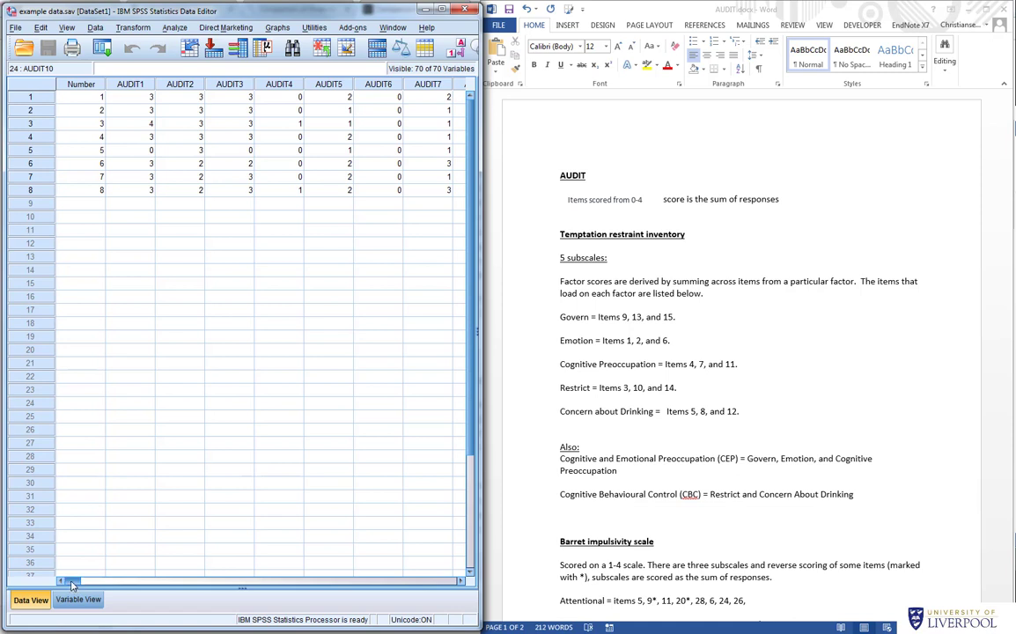
pyautogui.moveTo(72, 584); pyautogui.dragTo(195, 582)
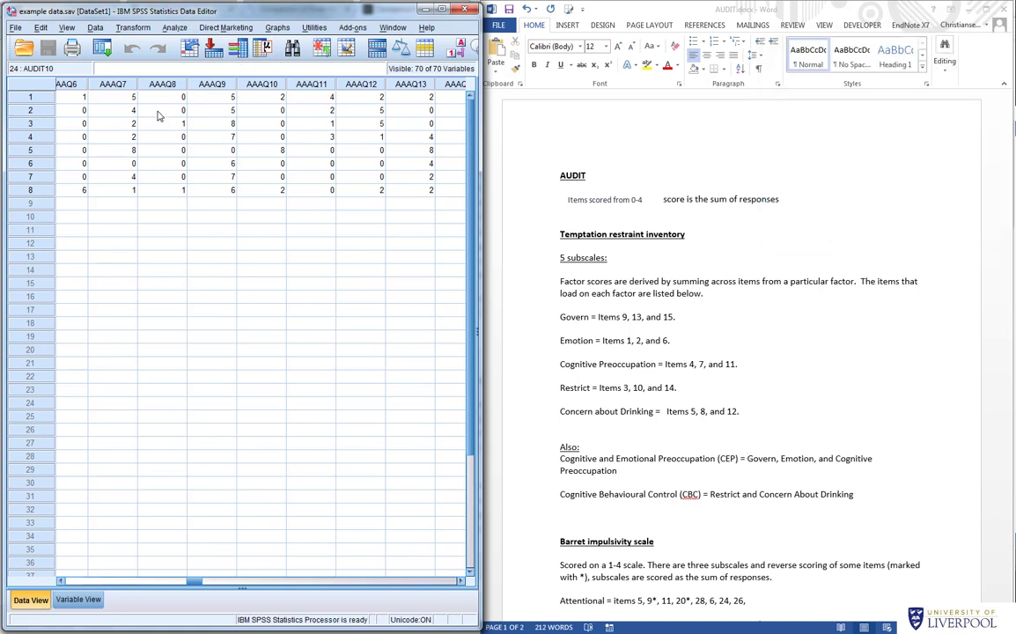
pyautogui.click(83, 582)
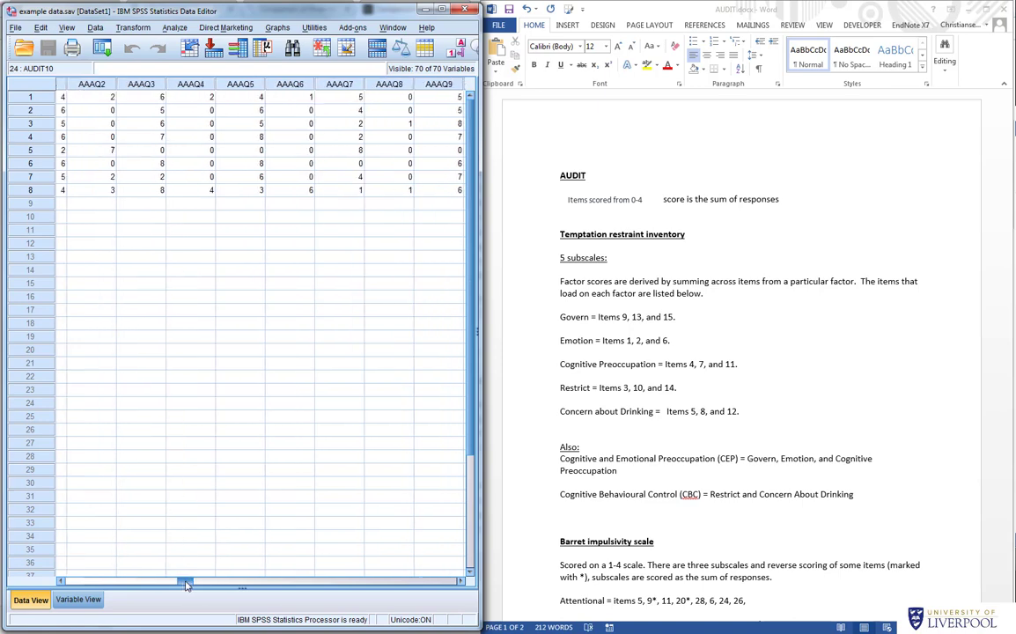
pyautogui.click(83, 582)
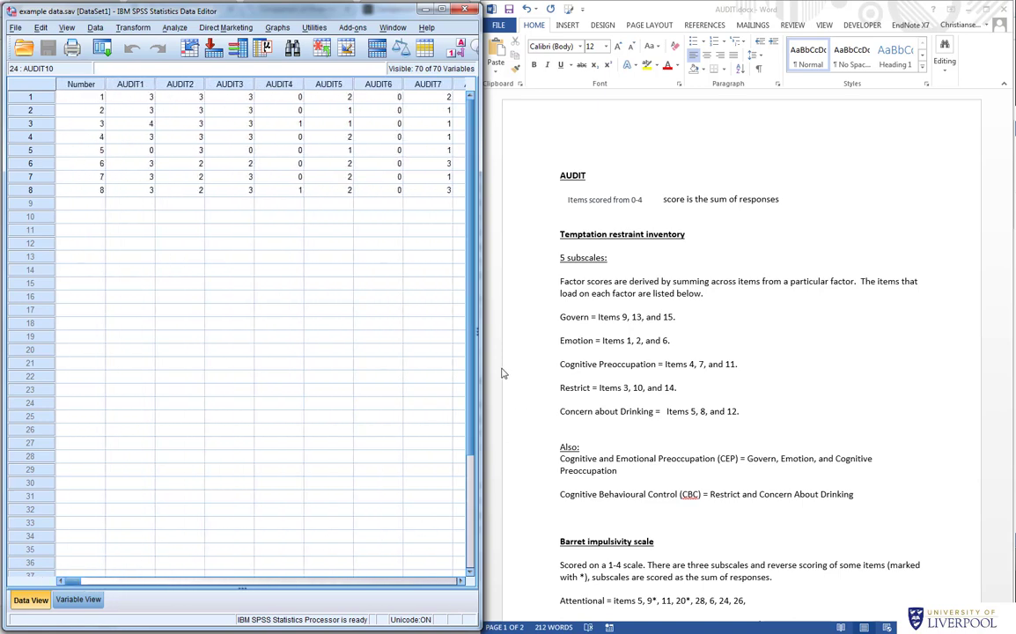
pyautogui.moveTo(482, 355); pyautogui.dragTo(509, 345)
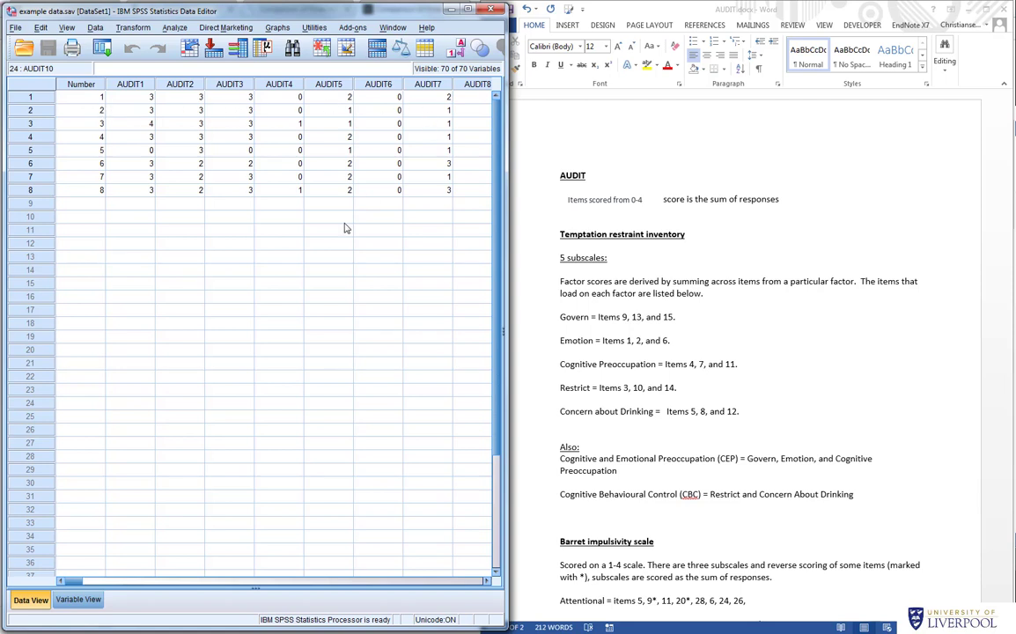
pyautogui.moveTo(70, 582); pyautogui.dragTo(77, 582)
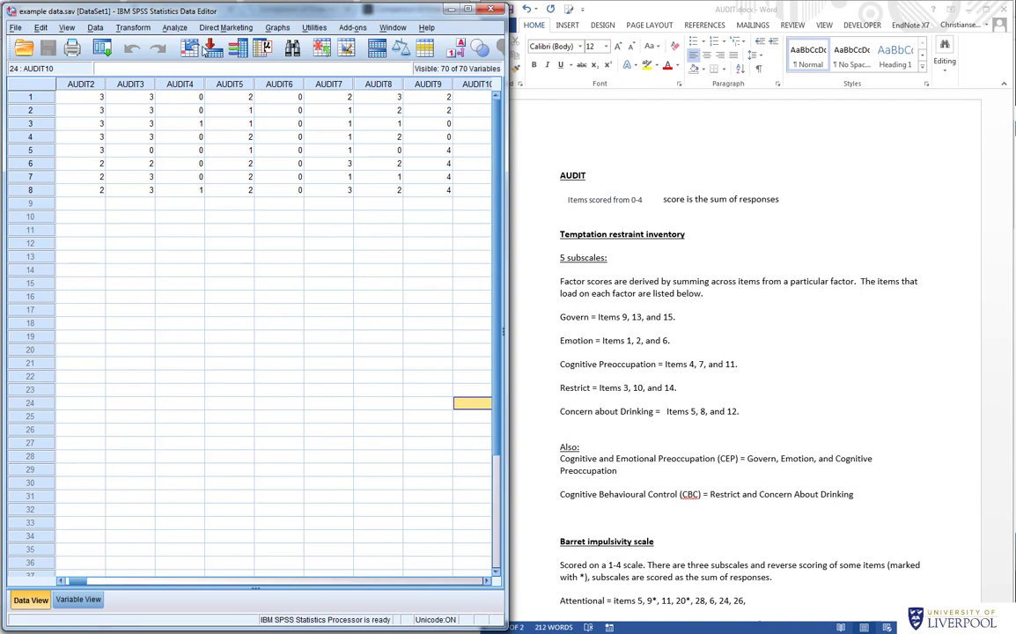
# Step: Set up a Frequencies analysis with AUDIT1 through AUDIT10 as its variables
pyautogui.click(174, 29)
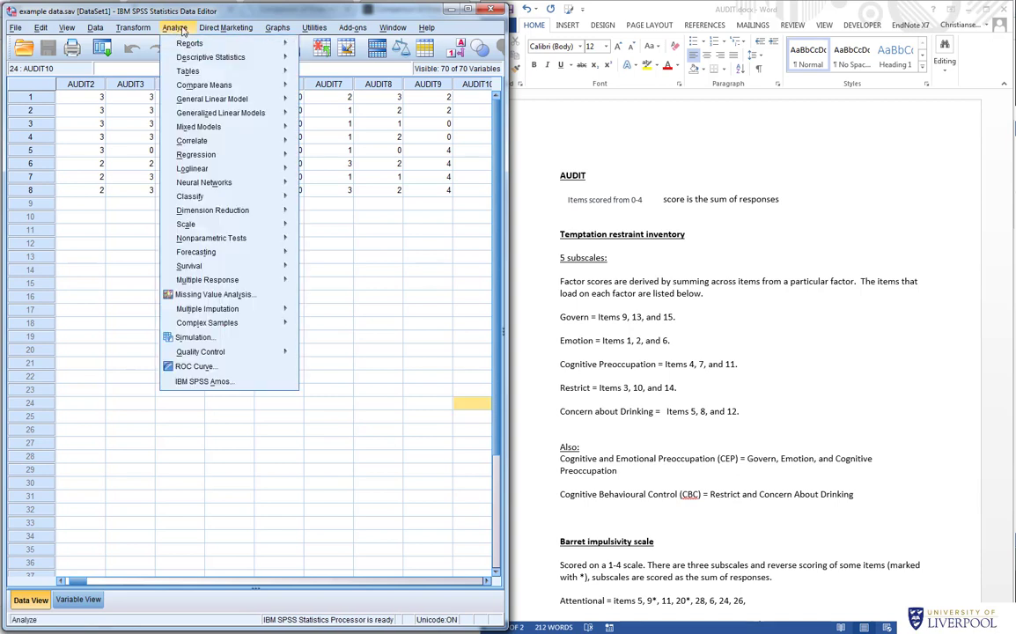
pyautogui.moveTo(281, 57)
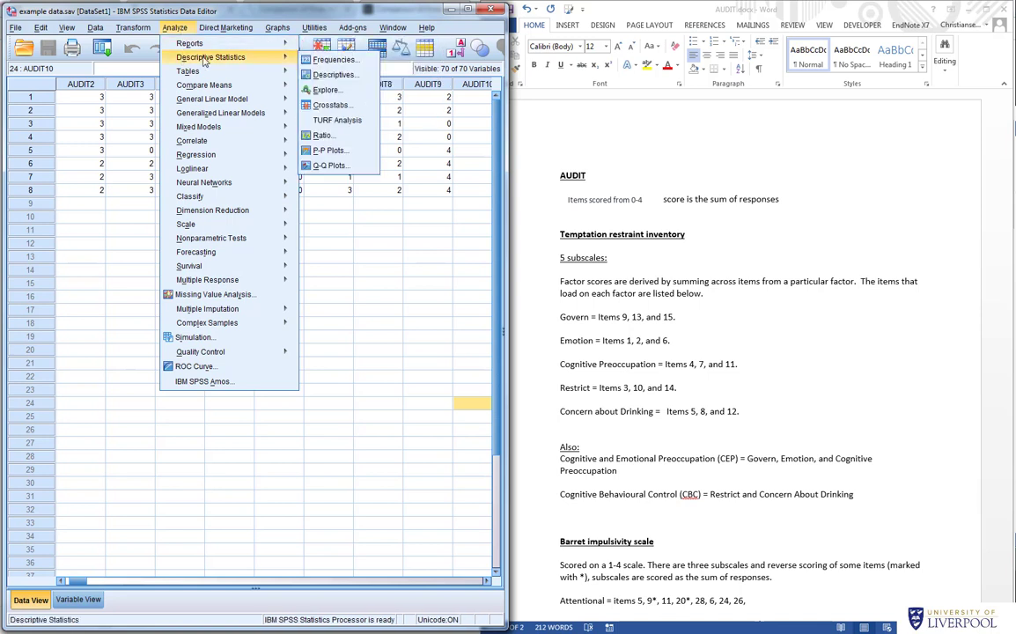
pyautogui.click(328, 61)
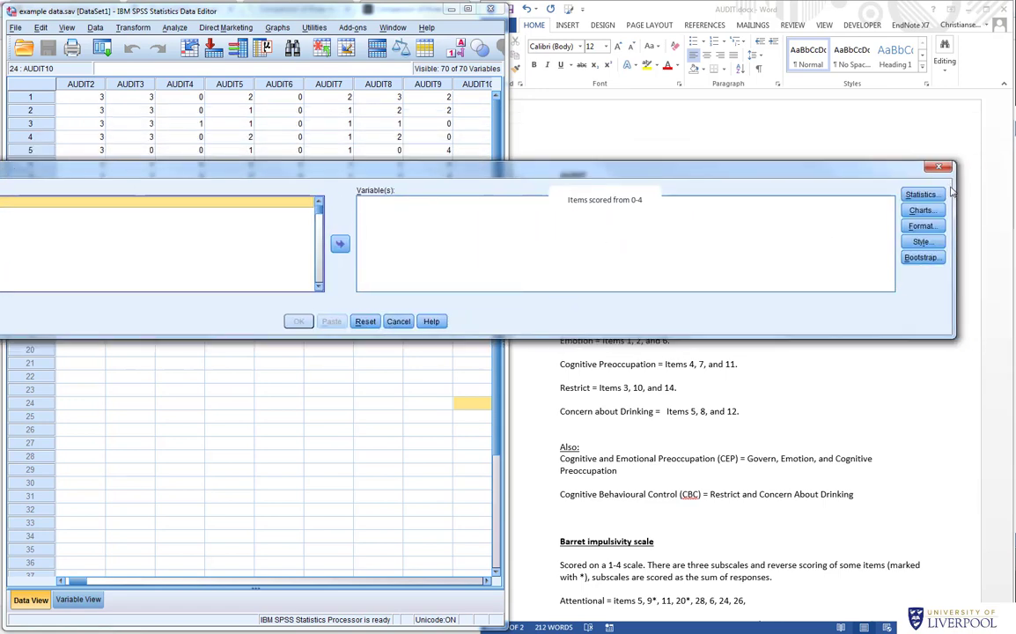
pyautogui.moveTo(954, 187); pyautogui.dragTo(201, 187)
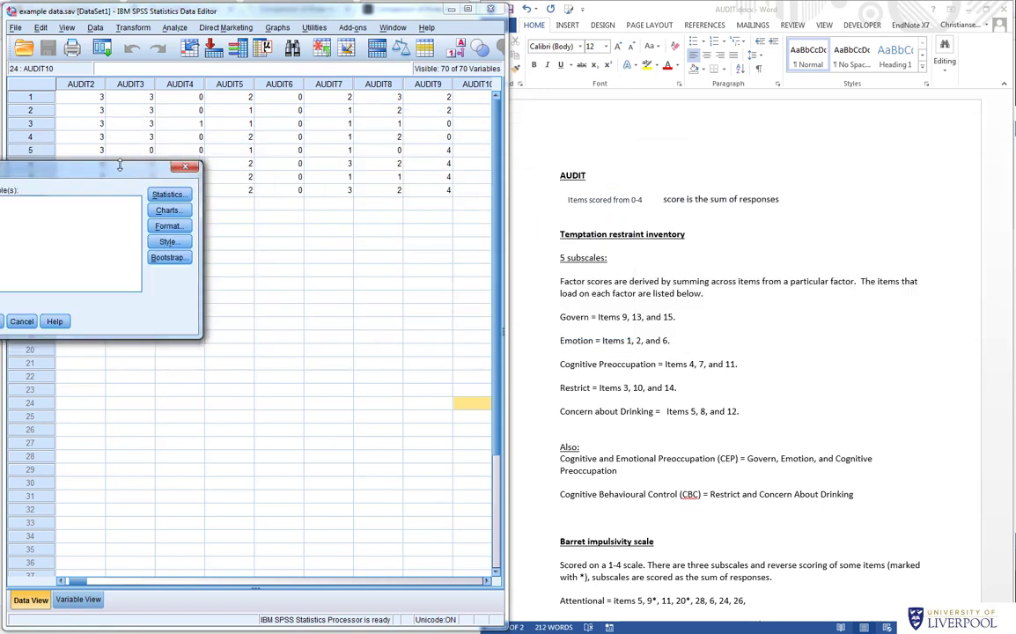
pyautogui.moveTo(82, 164); pyautogui.dragTo(387, 126)
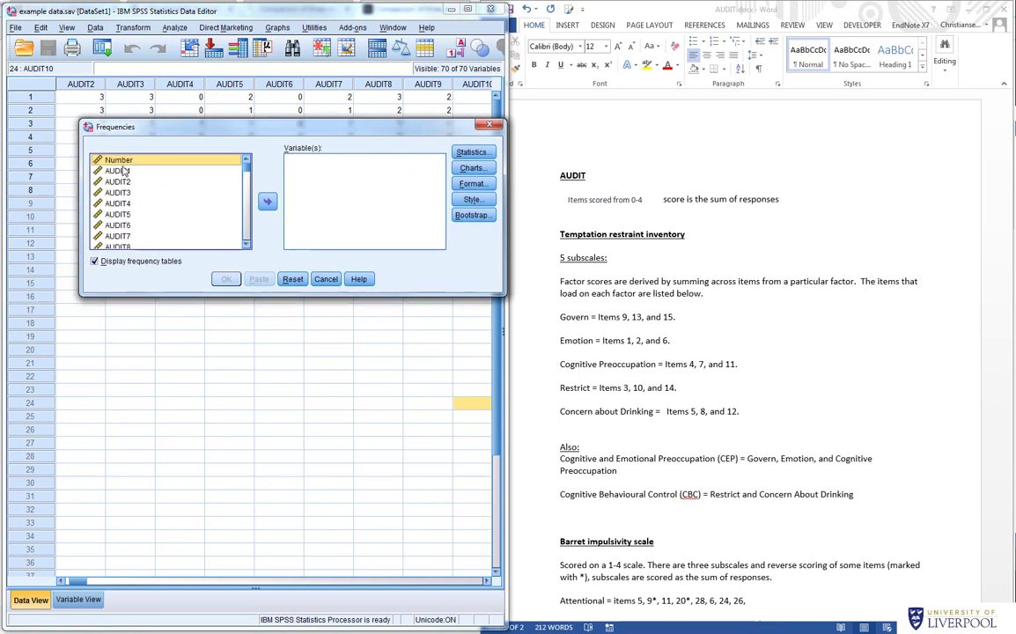
pyautogui.scroll(-1, 114, 176)
pyautogui.keyDown('shift'); pyautogui.click(134, 238); pyautogui.keyUp('shift')
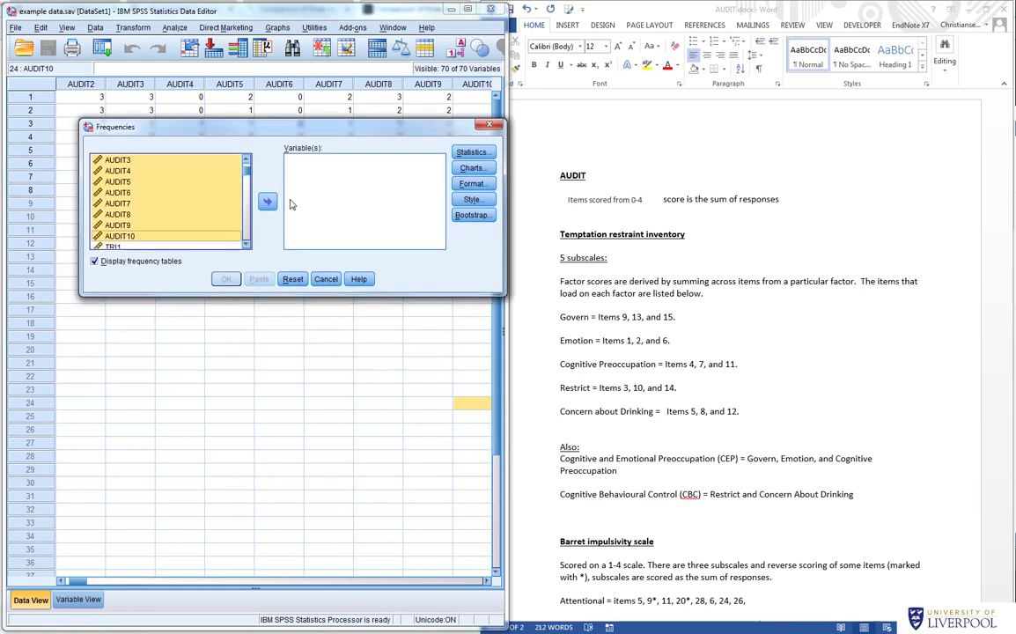
pyautogui.click(267, 201)
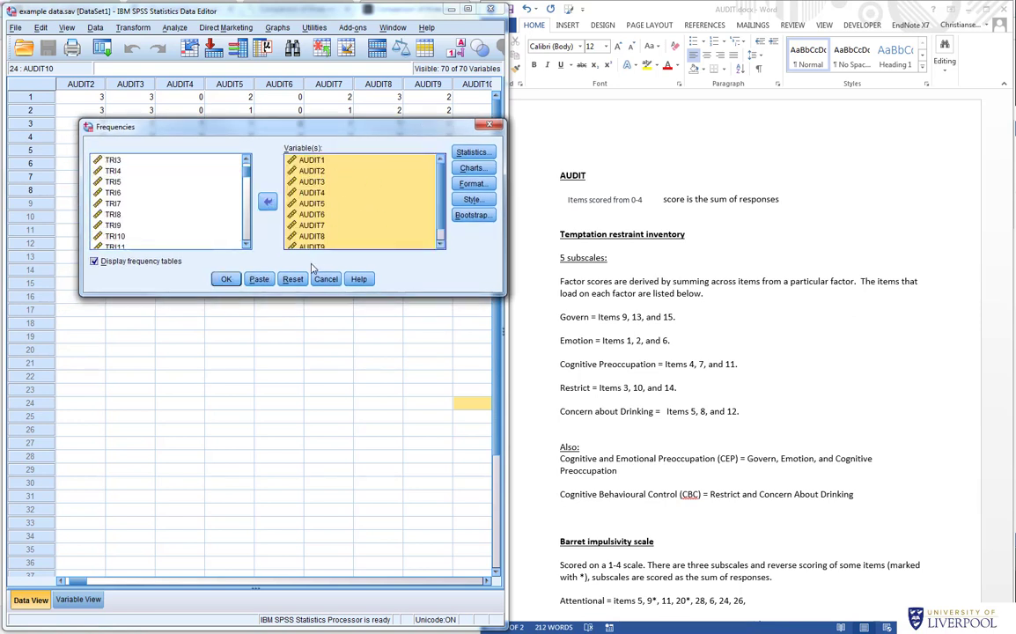
# Step: Paste the Frequencies analysis as syntax instead of running it, and enlarge the syntax window
pyautogui.click(261, 280)
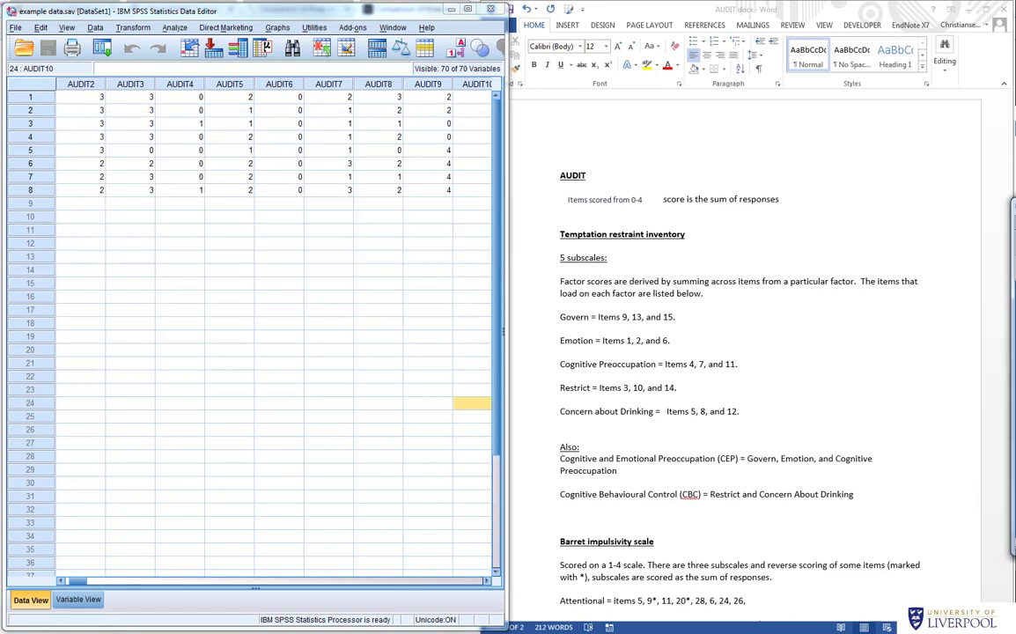
pyautogui.moveTo(1014, 208); pyautogui.dragTo(449, 129)
pyautogui.doubleClick(449, 129)
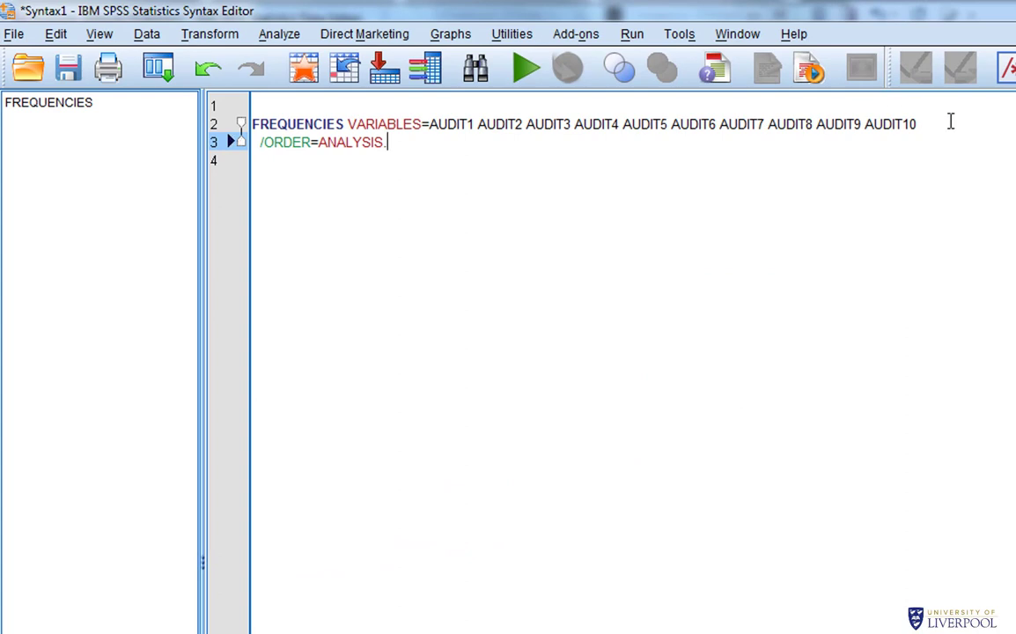
# Step: Strip the pasted syntax down to the bare list AUDIT1 to AUDIT10, deleting "FREQUENCIES VARIABLES=" and "/ORDER=ANALYSIS."
pyautogui.click(416, 124)
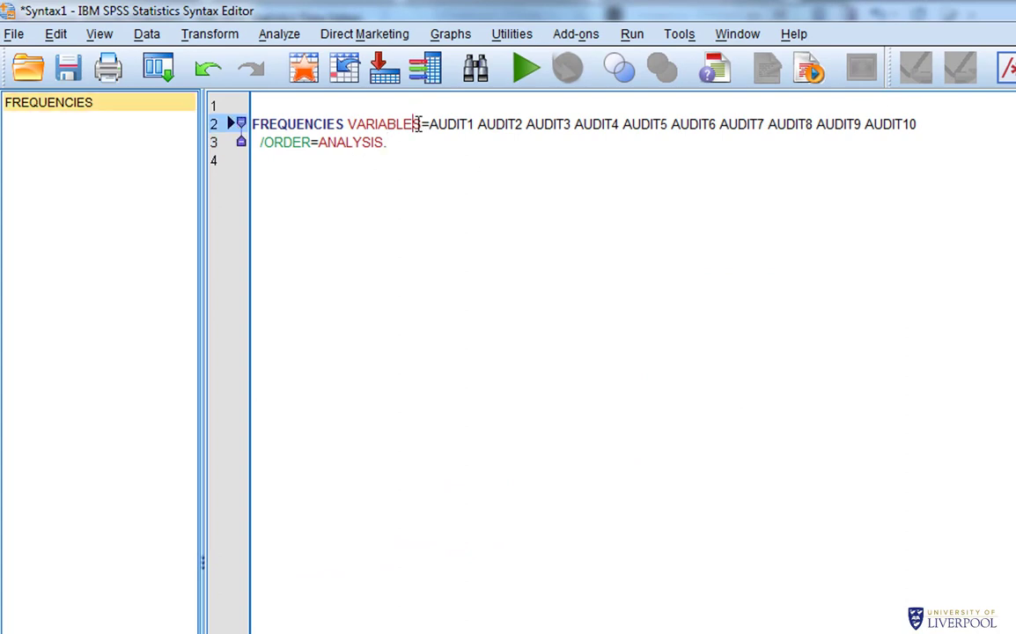
pyautogui.moveTo(421, 125); pyautogui.dragTo(170, 129)
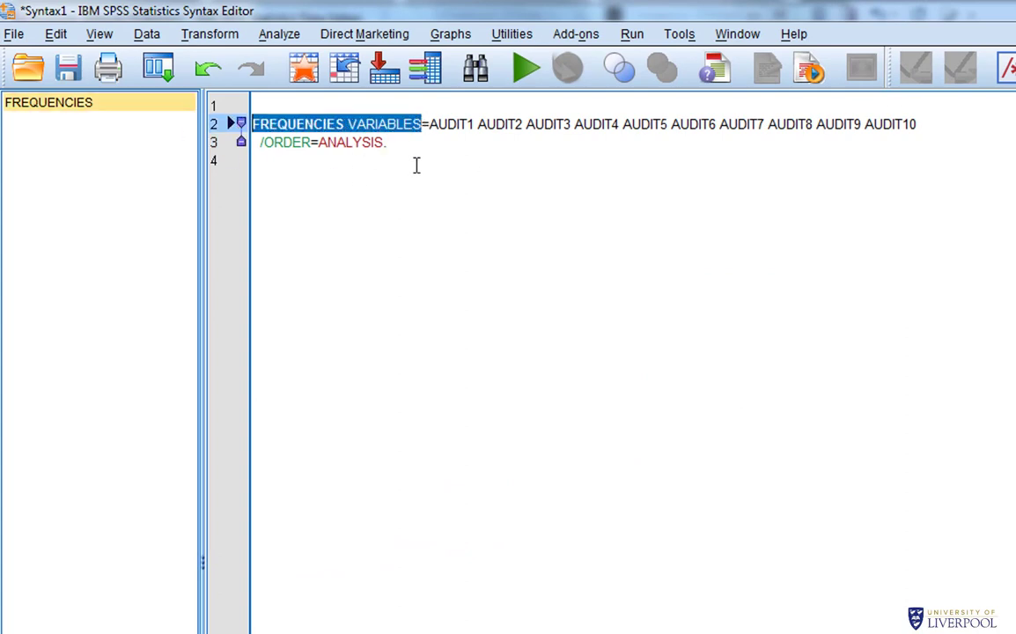
pyautogui.press('Delete')
pyautogui.moveTo(373, 142); pyautogui.dragTo(215, 137)
pyautogui.click(213, 131)
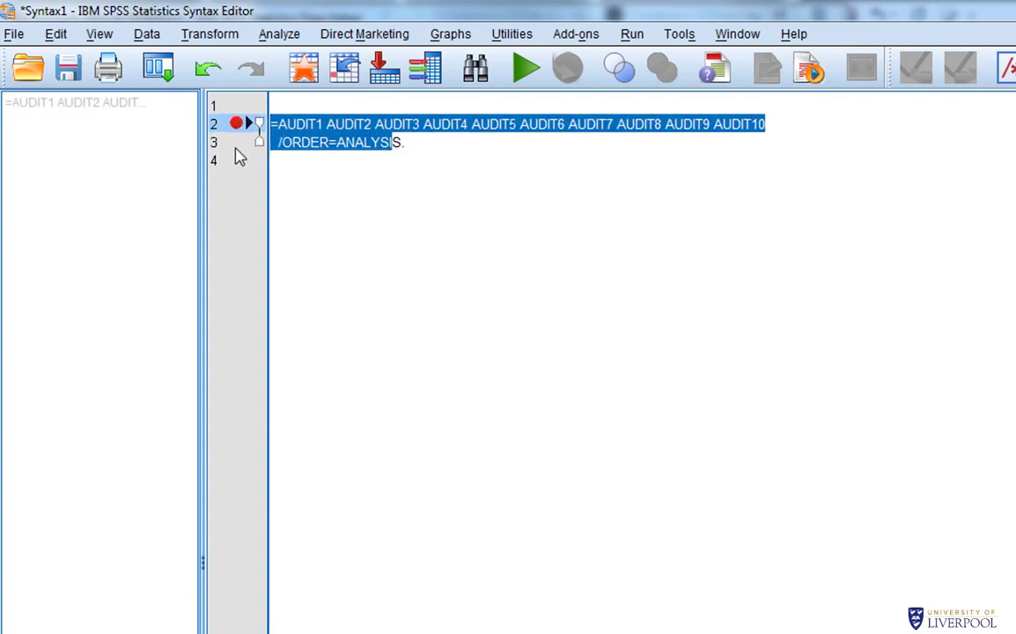
pyautogui.click(331, 143)
pyautogui.moveTo(409, 146); pyautogui.dragTo(251, 141)
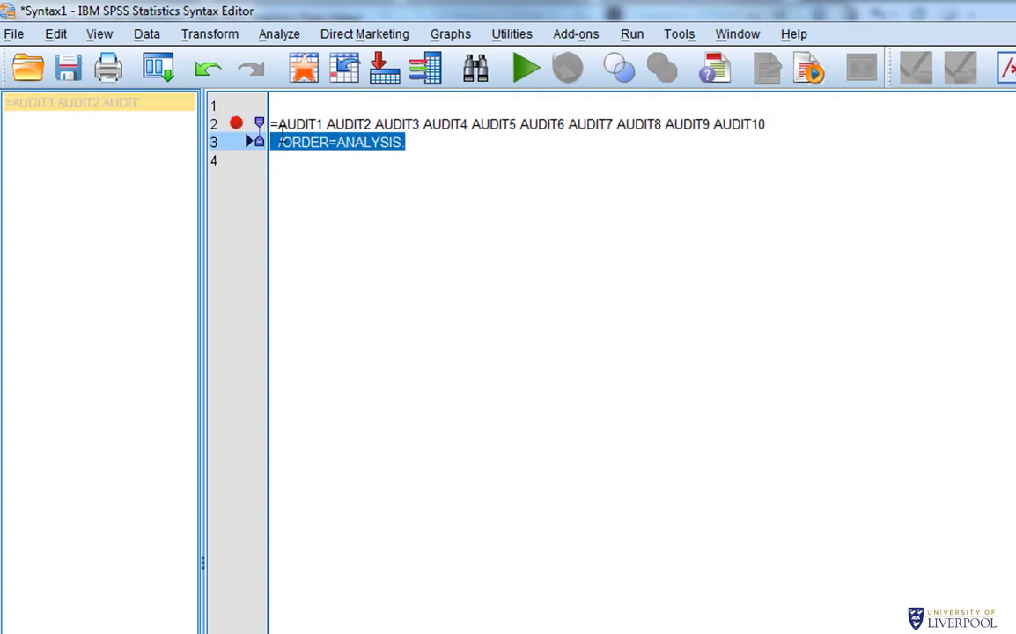
pyautogui.press('Delete')
pyautogui.click(280, 124)
pyautogui.press('BackSpace')
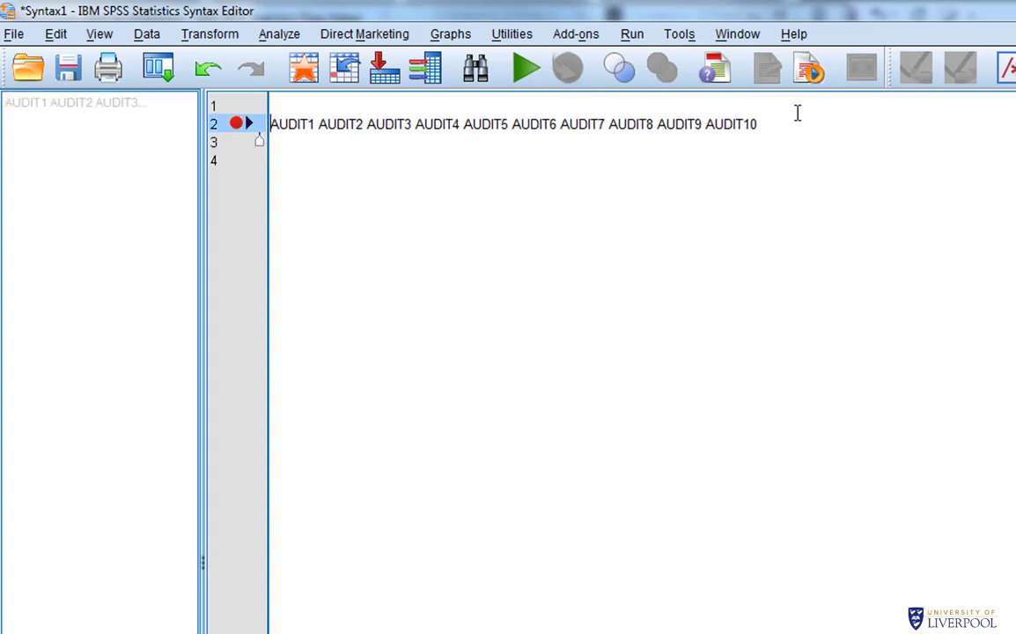
# Step: Below the variable list, write a compute command for AUDIT_Total equal to sum() with empty parentheses
pyautogui.click(806, 117)
pyautogui.press('Return')
pyautogui.press('Return')
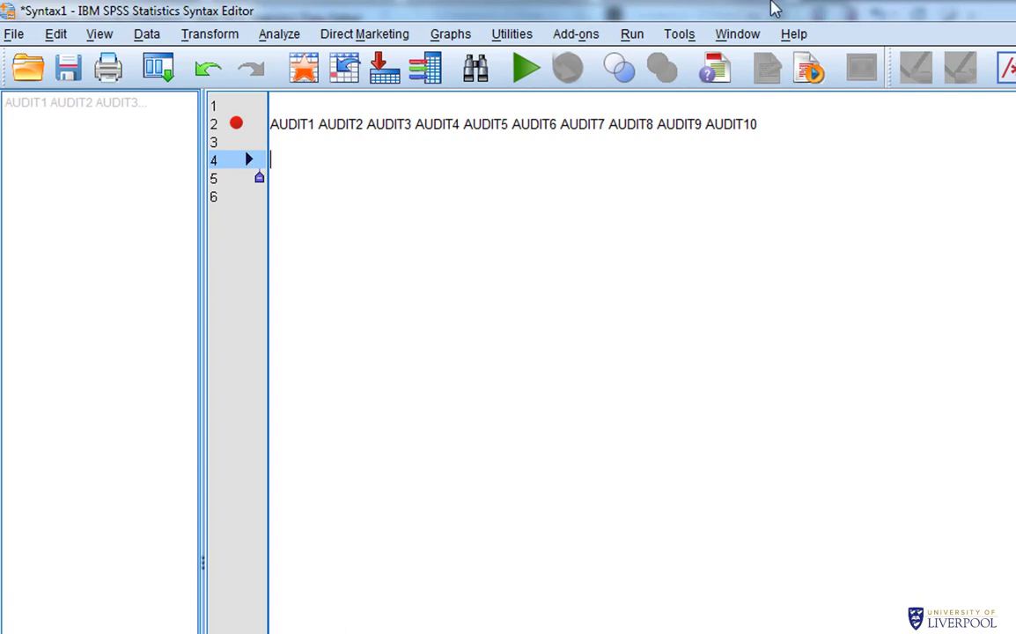
pyautogui.write('compute ')
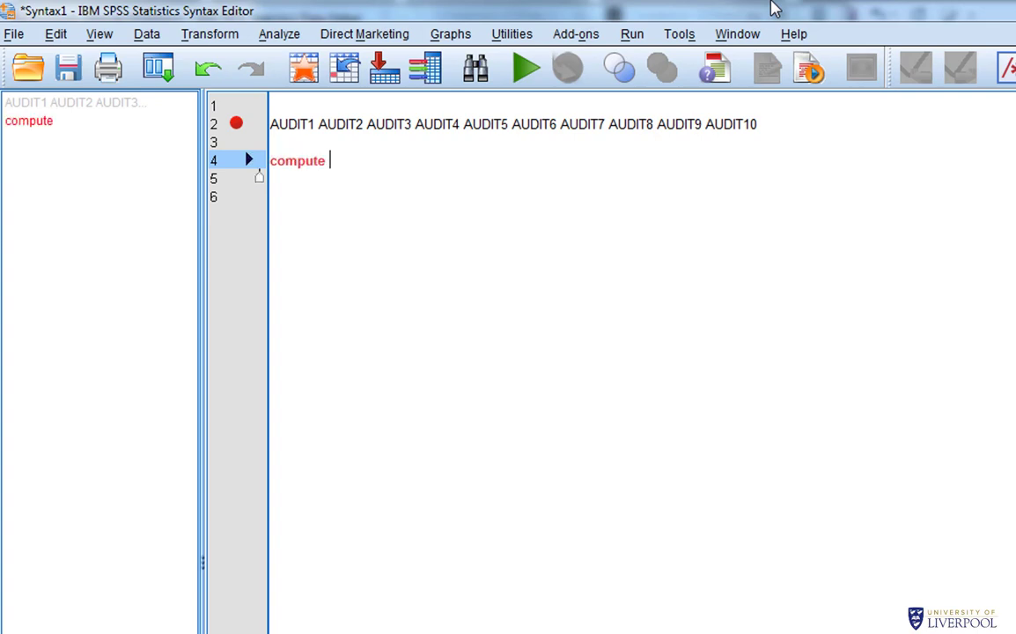
pyautogui.write('AUDI')
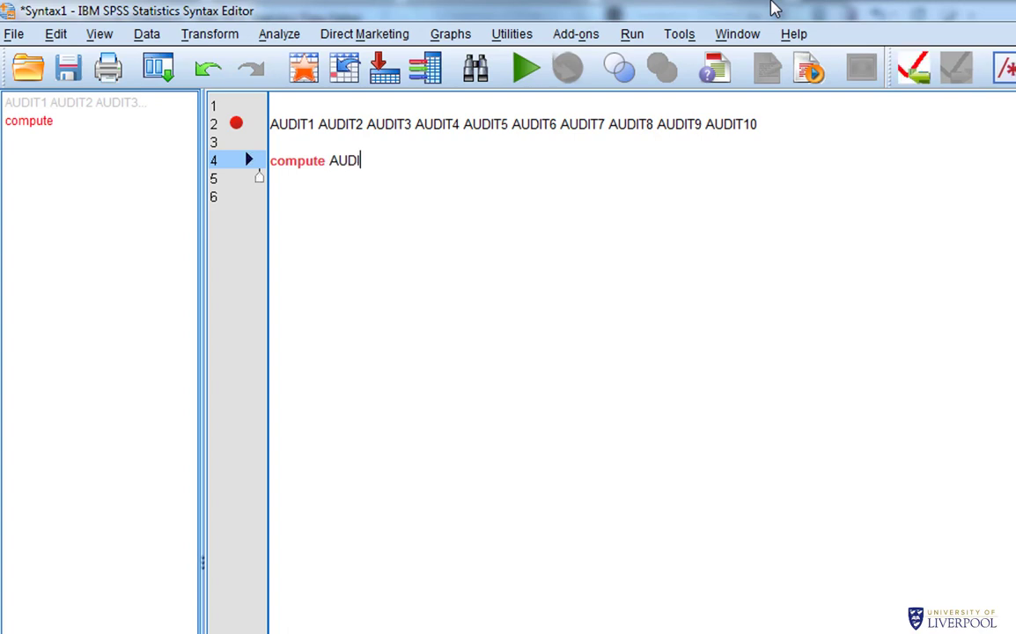
pyautogui.write('T_Total')
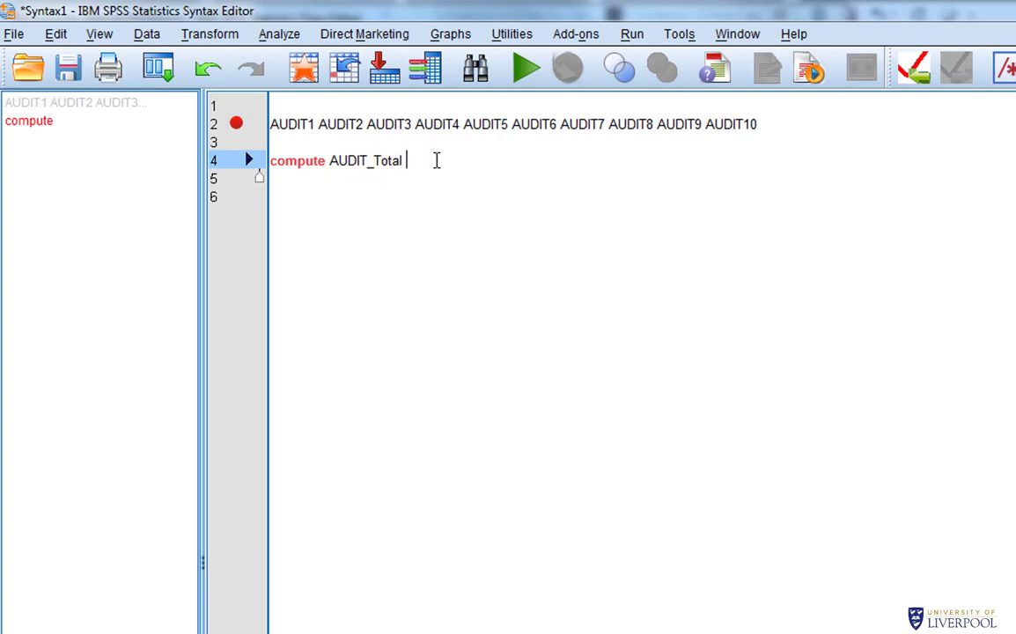
pyautogui.write('=')
pyautogui.write('sum')
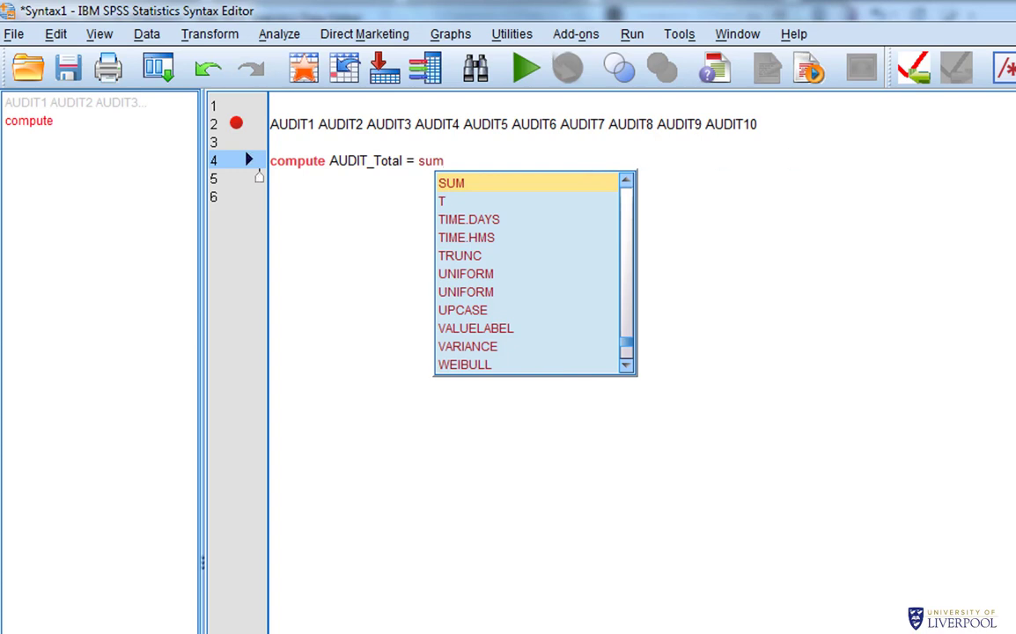
pyautogui.write('(')
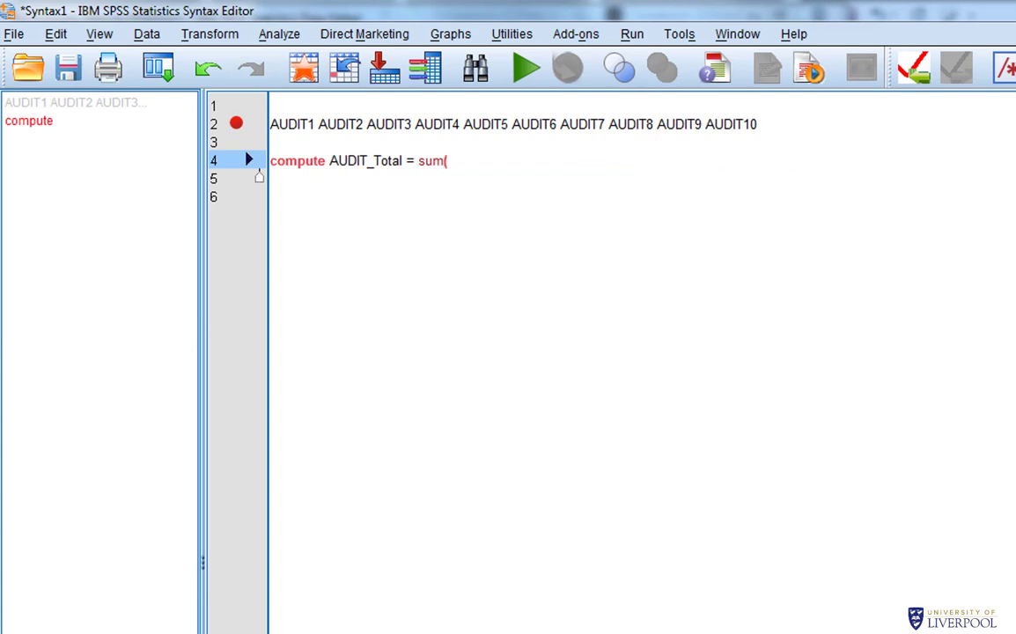
pyautogui.write(')')
pyautogui.press('Left')
# Step: Copy the AUDIT1 to AUDIT10 list into the parentheses of the sum function and end the compute command with a period
pyautogui.click(452, 160)
pyautogui.moveTo(271, 123); pyautogui.dragTo(742, 127)
pyautogui.rightClick(738, 123)
pyautogui.click(763, 159)
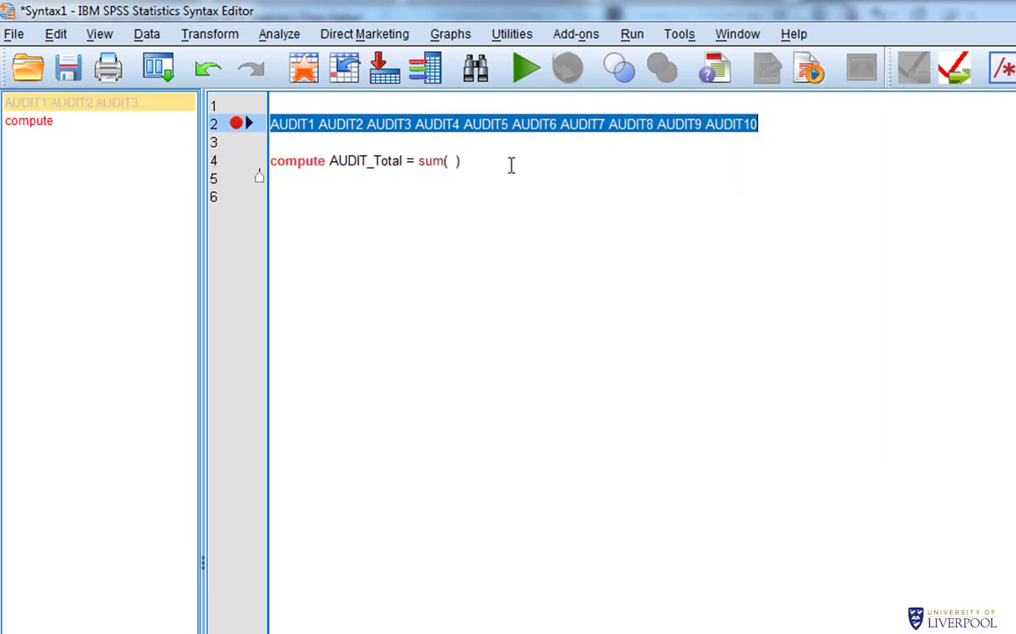
pyautogui.click(447, 160)
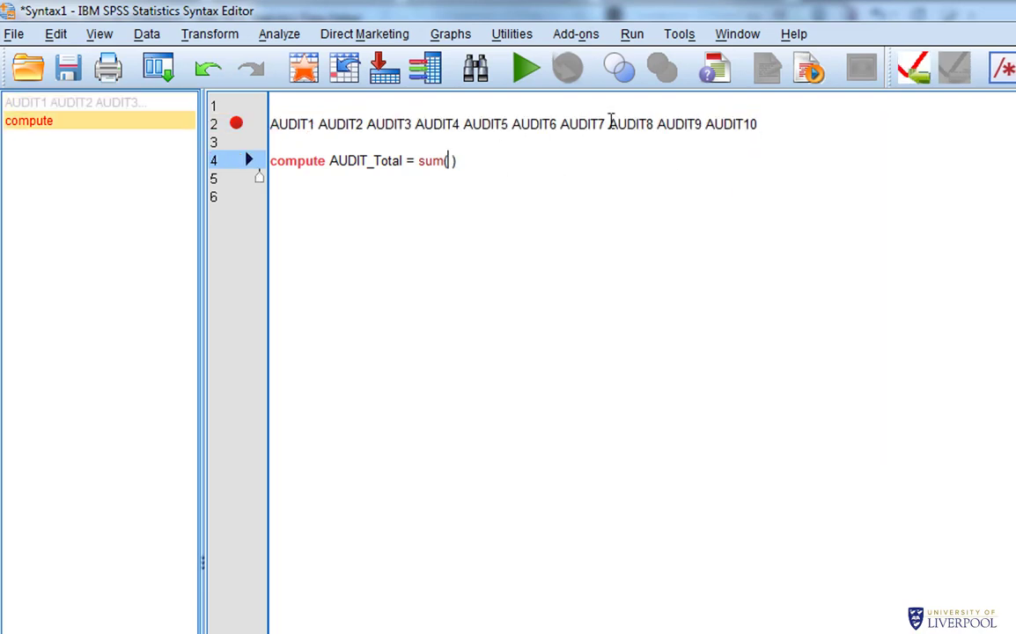
pyautogui.press('Delete')
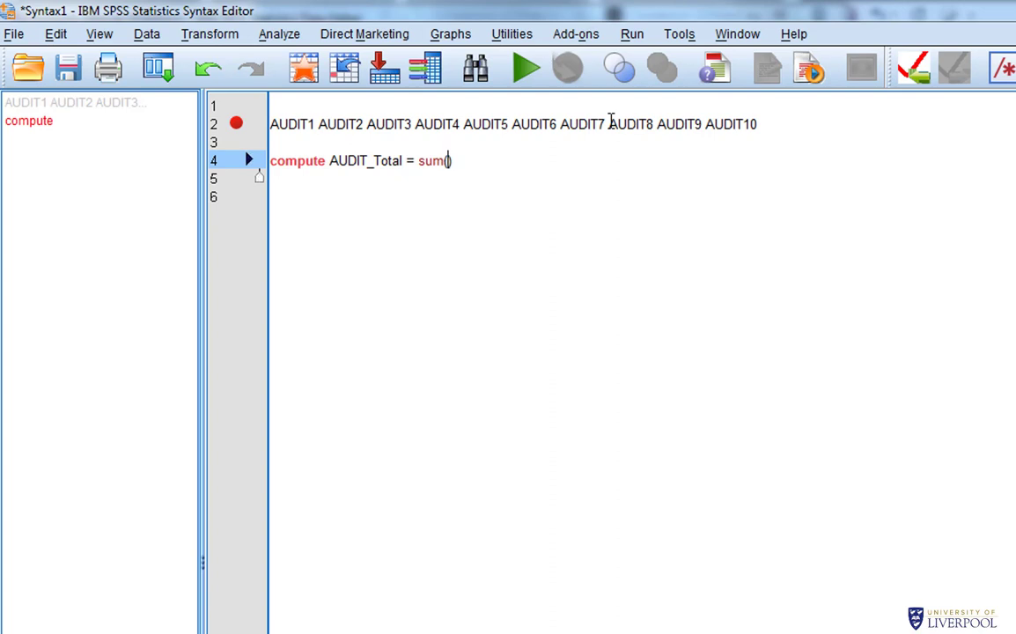
pyautogui.hotkey('ctrl', 'v')
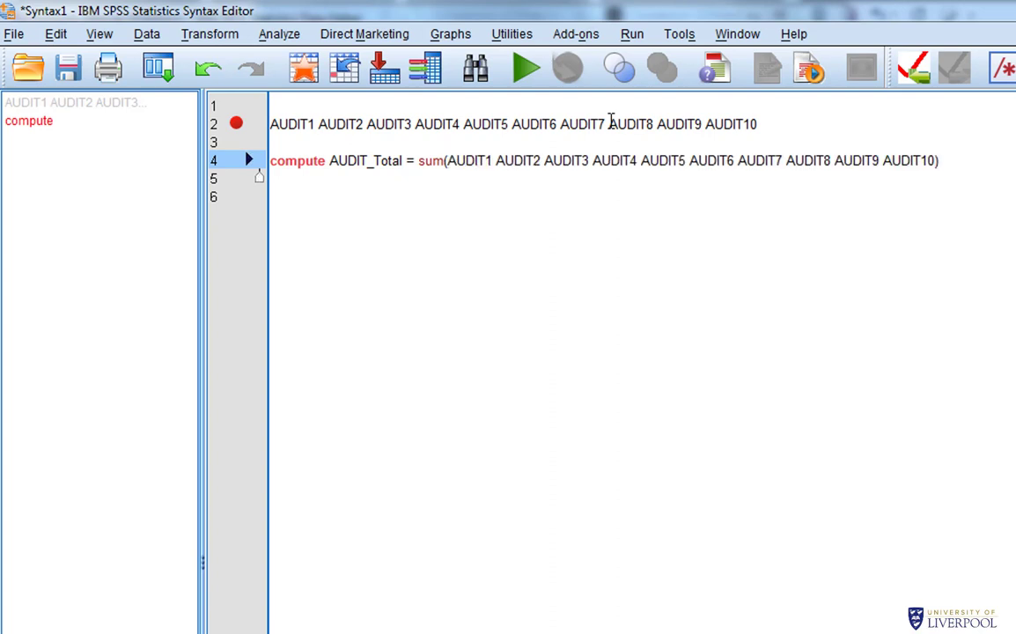
pyautogui.write('.')
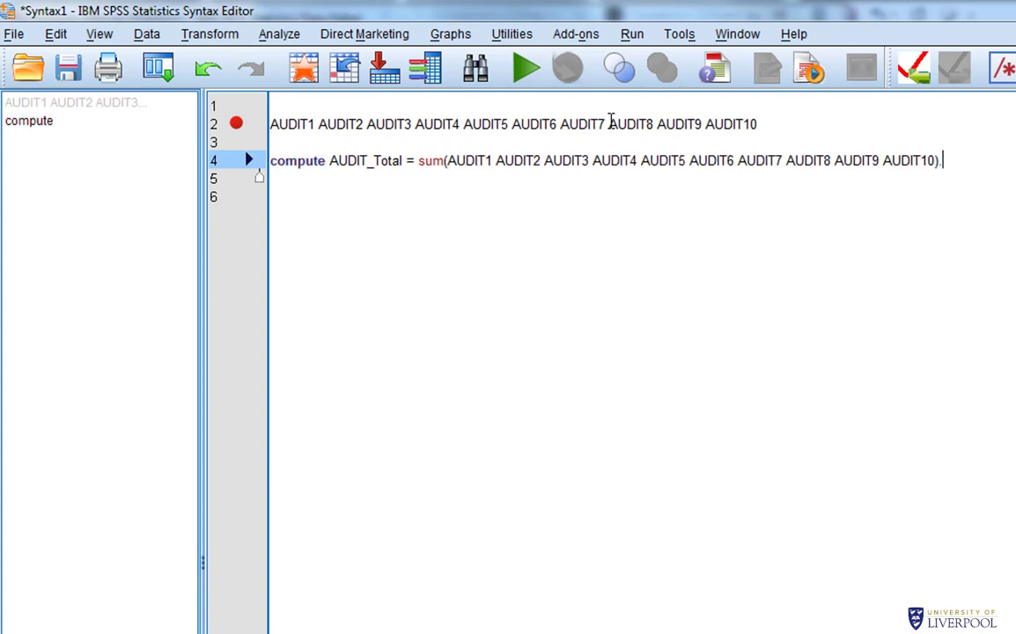
# Step: Add the line "execute." directly below the compute command
pyautogui.press('Return')
pyautogui.write('e')
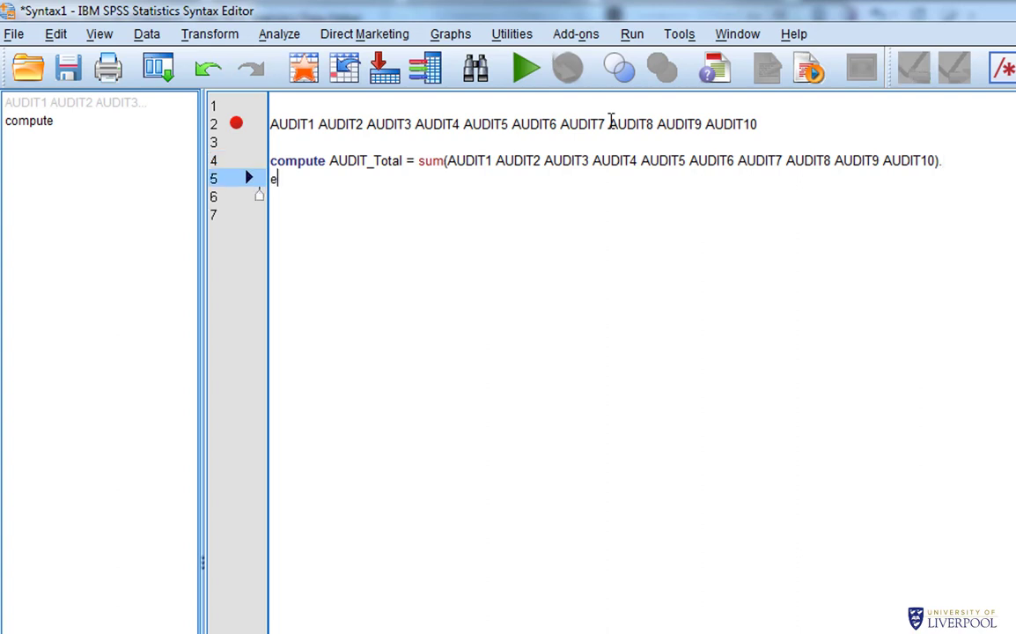
pyautogui.write('xecu')
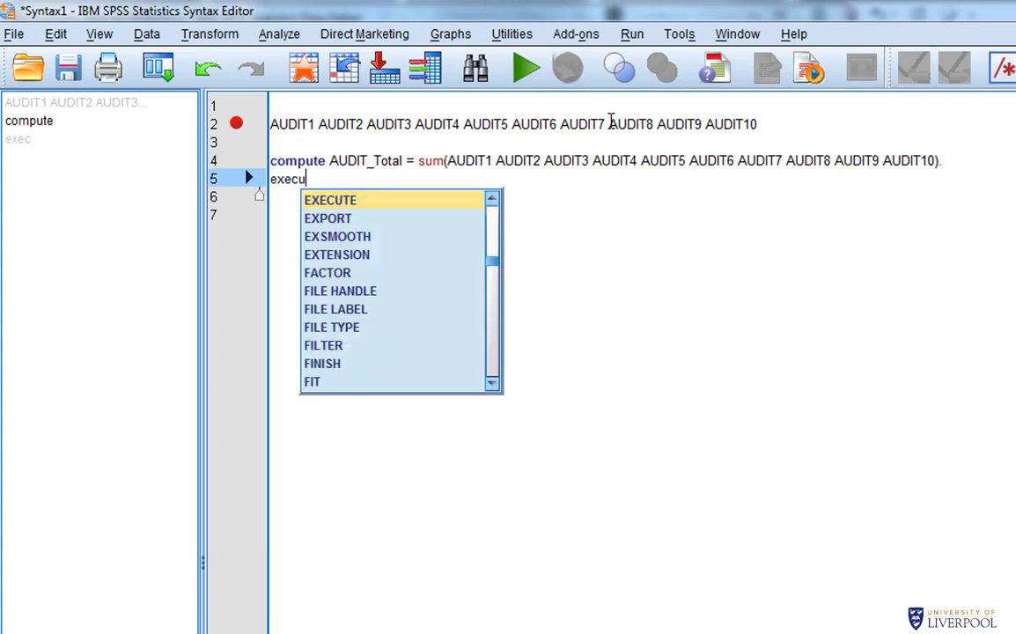
pyautogui.write('te.')
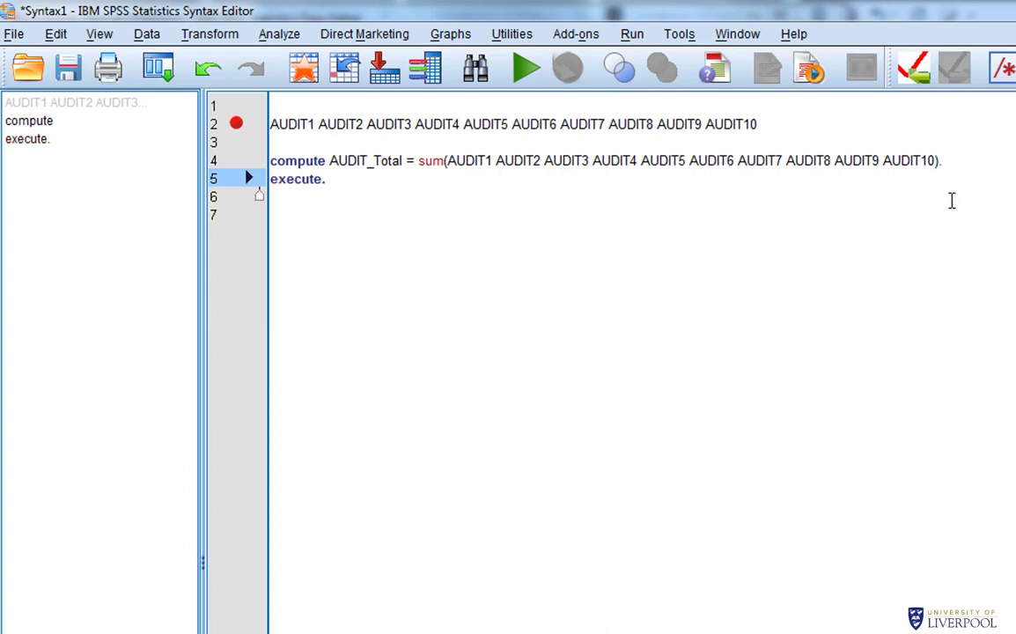
pyautogui.hotkey('ctrl', 'r')
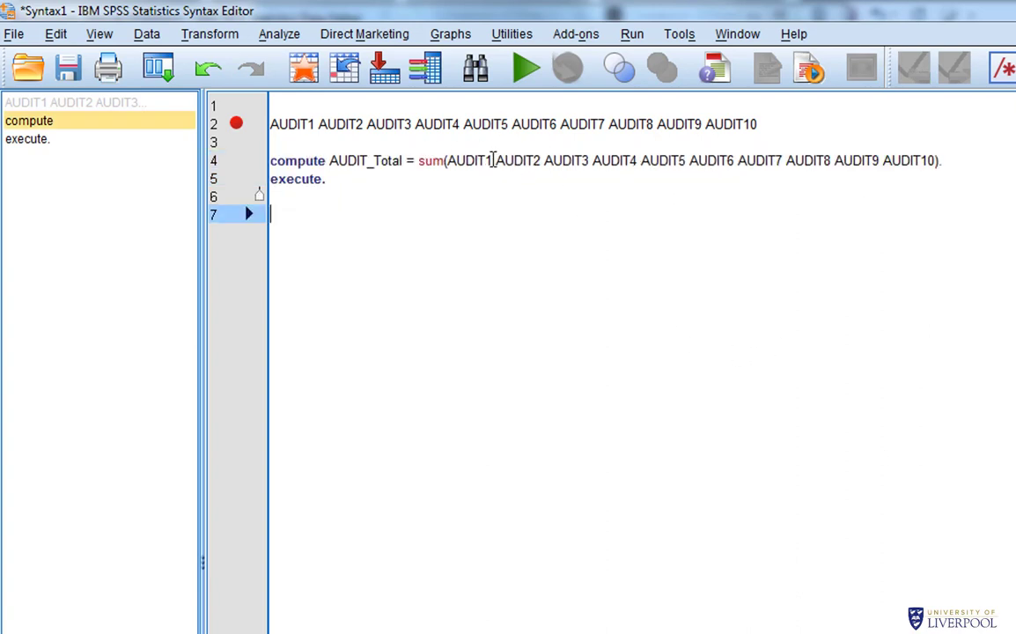
# Step: Separate the variables AUDIT1 to AUDIT10 inside the sum function with commas
pyautogui.click(493, 160)
pyautogui.write(', ')
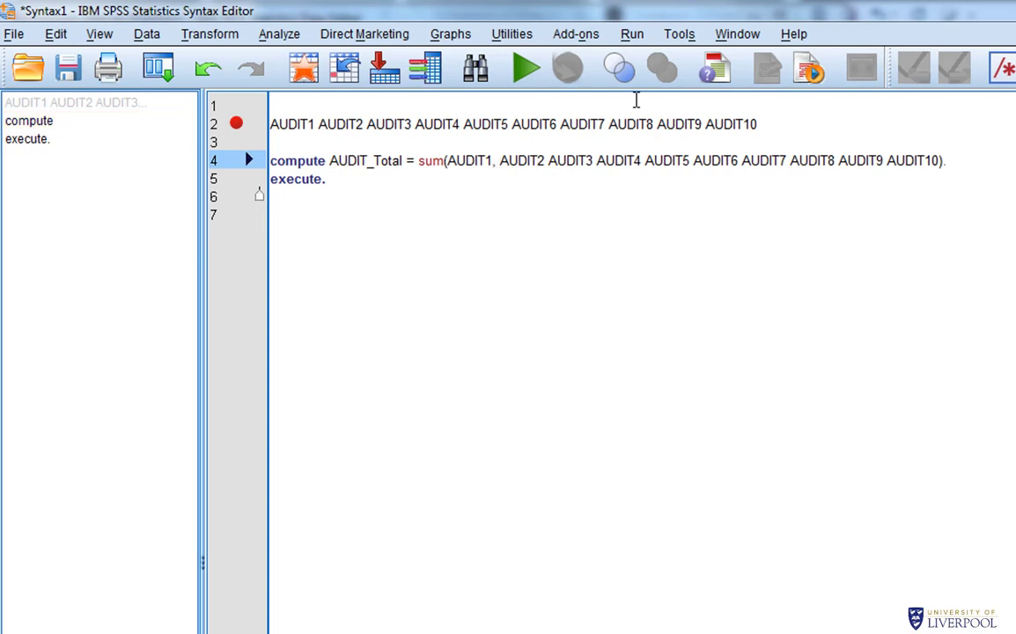
pyautogui.write(',')
pyautogui.click(598, 162)
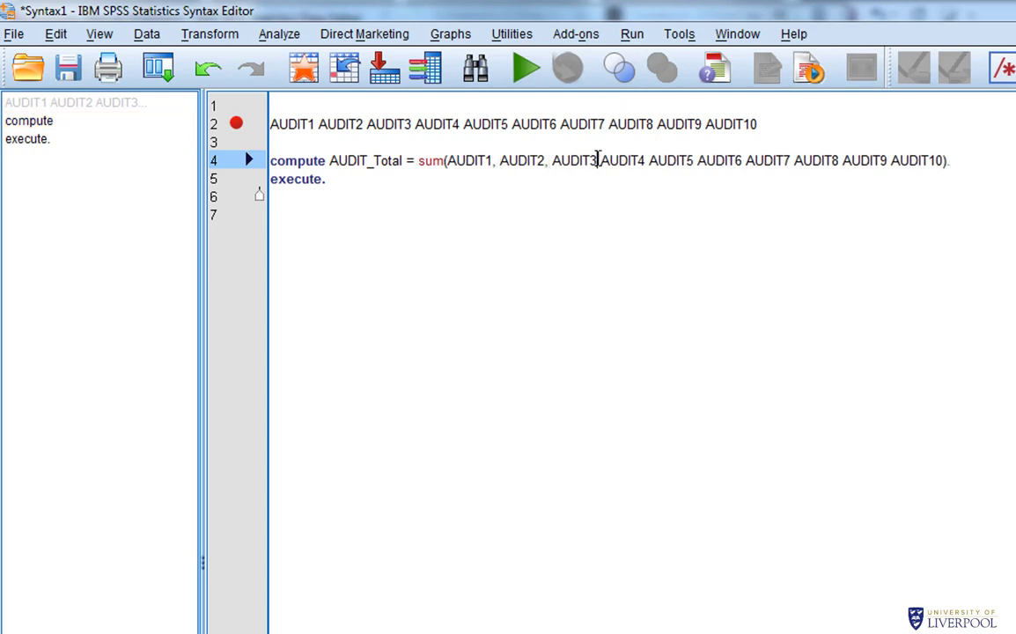
pyautogui.write(',')
pyautogui.click(651, 162)
pyautogui.write(',')
pyautogui.click(702, 162)
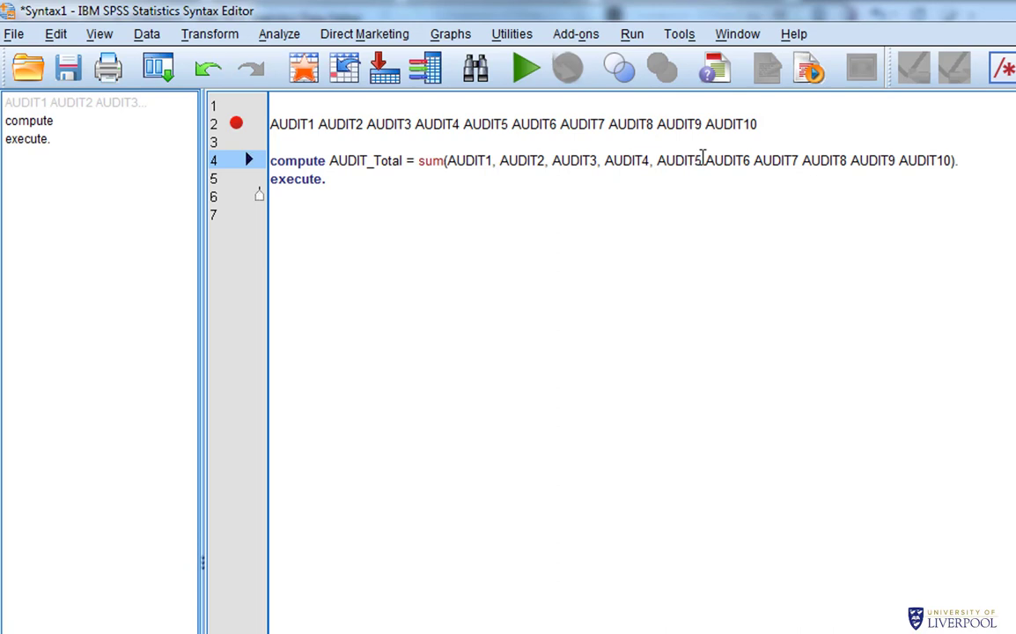
pyautogui.write(',')
pyautogui.click(755, 162)
pyautogui.write(',')
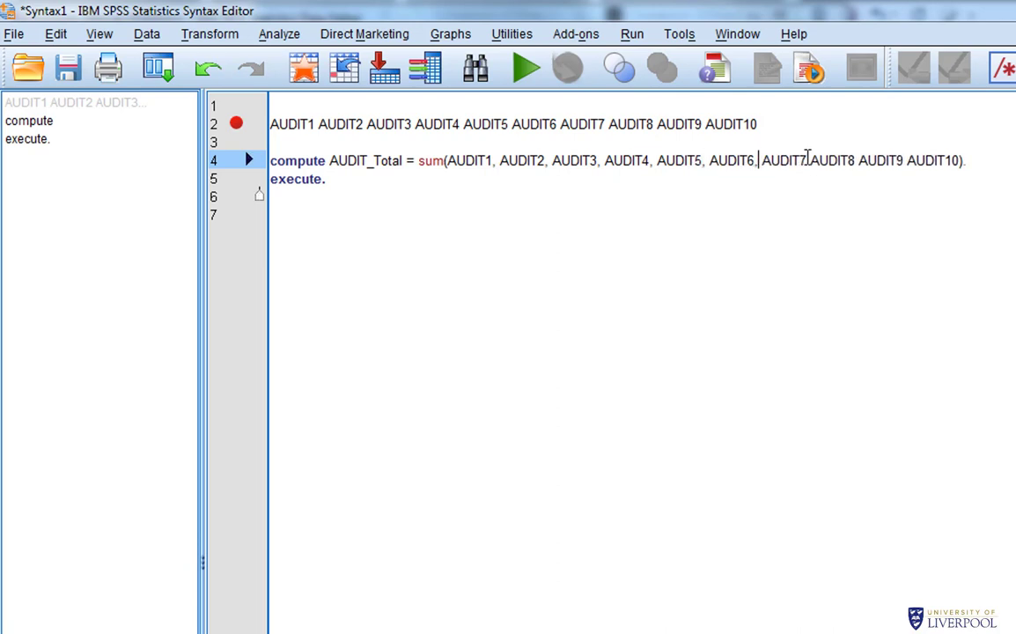
pyautogui.click(807, 162)
pyautogui.write(',')
pyautogui.click(859, 162)
pyautogui.write(',')
pyautogui.click(912, 162)
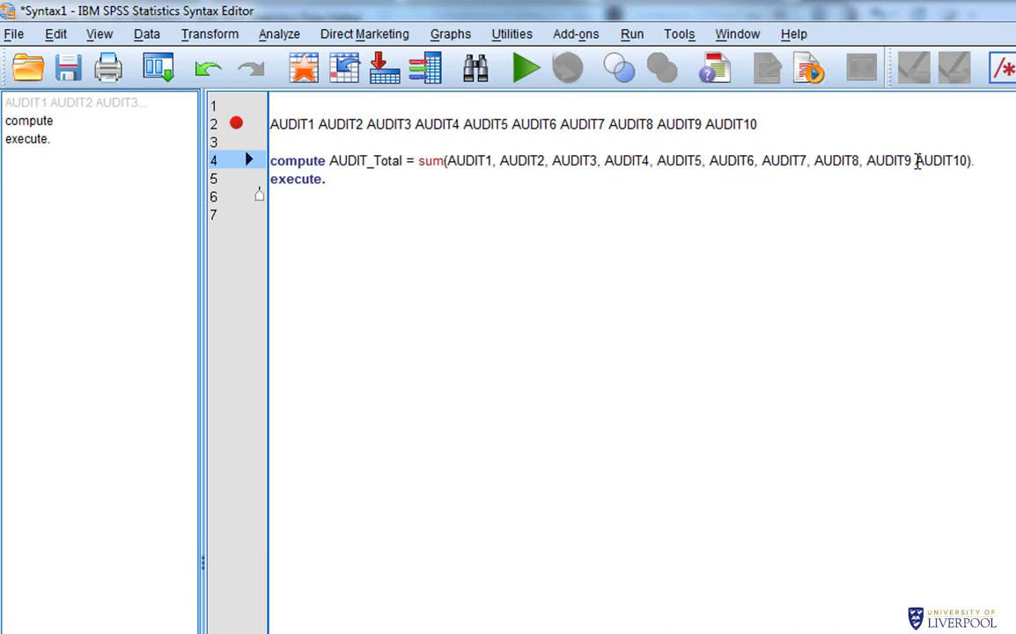
pyautogui.write(',')
# Step: Run the AUDIT_Total compute and execute lines and check the AUDIT_Total column in the Data Editor
pyautogui.moveTo(355, 179); pyautogui.dragTo(251, 158)
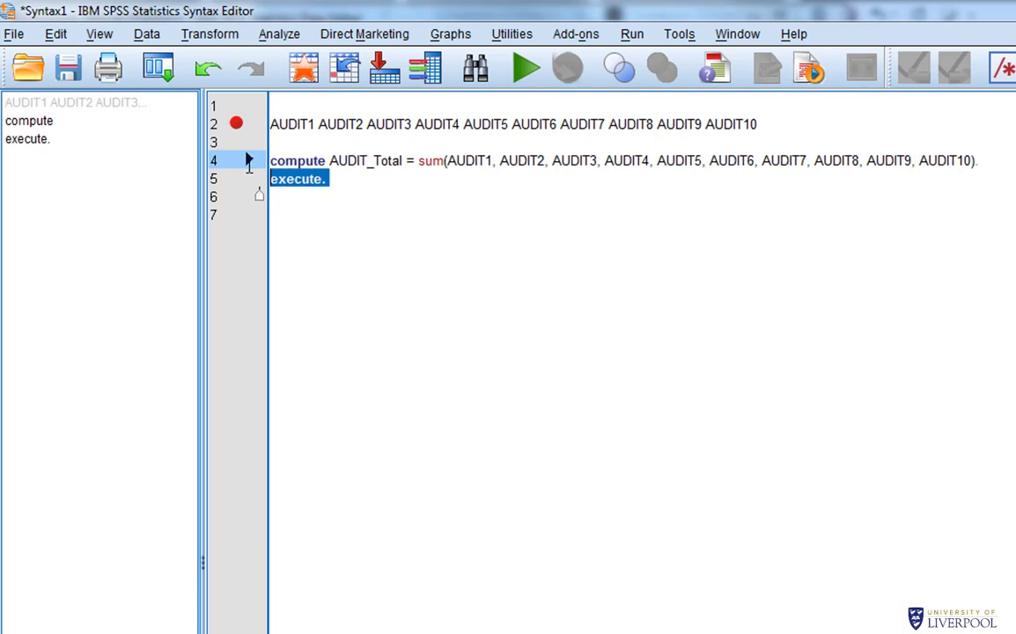
pyautogui.click(527, 70)
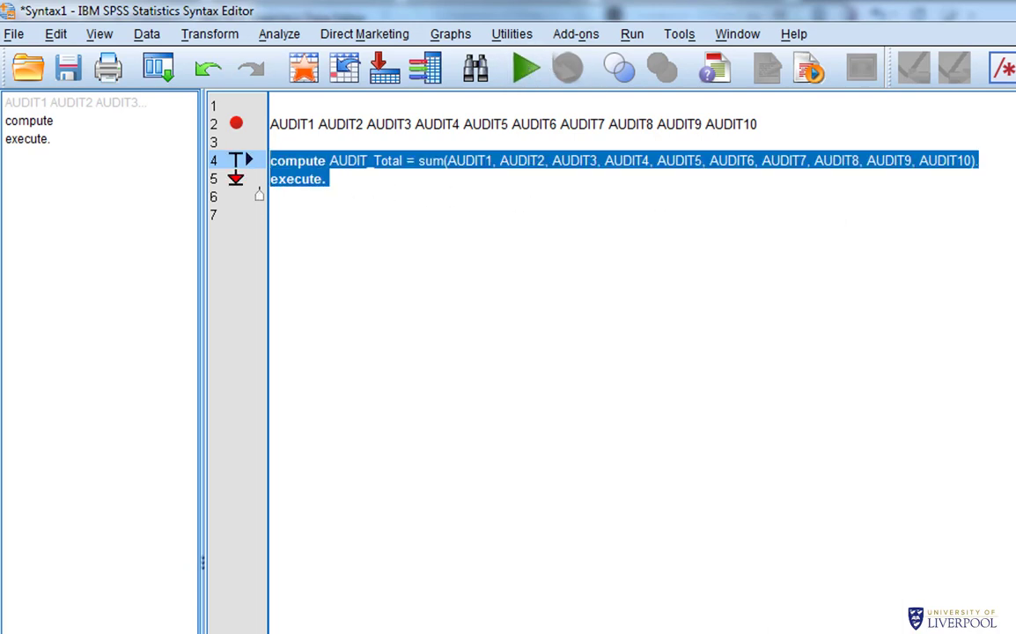
pyautogui.hotkey('alt', 'Tab')
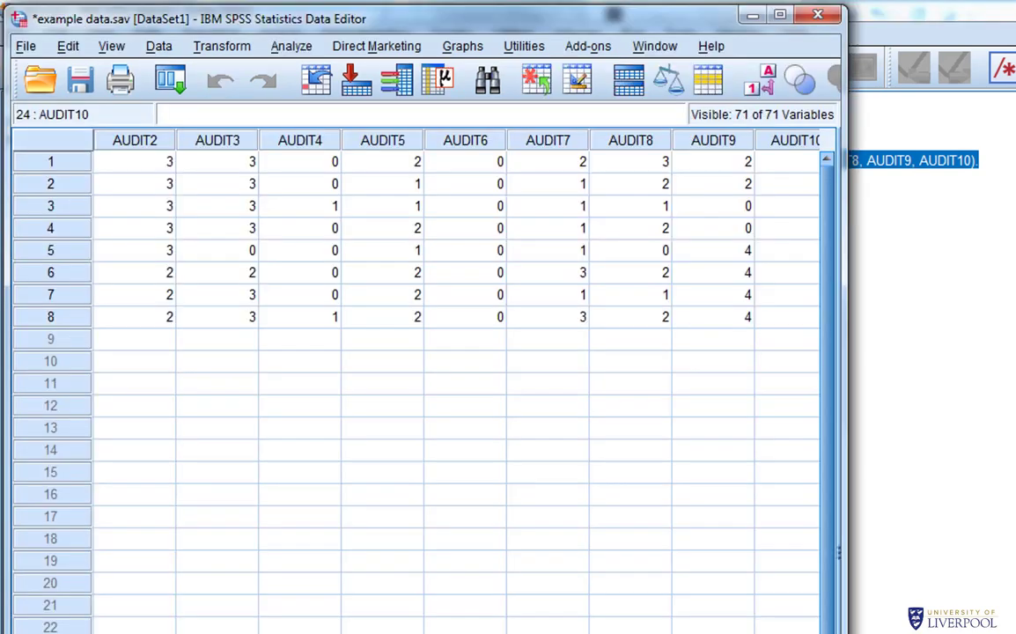
pyautogui.hscroll(20, 458, 378)
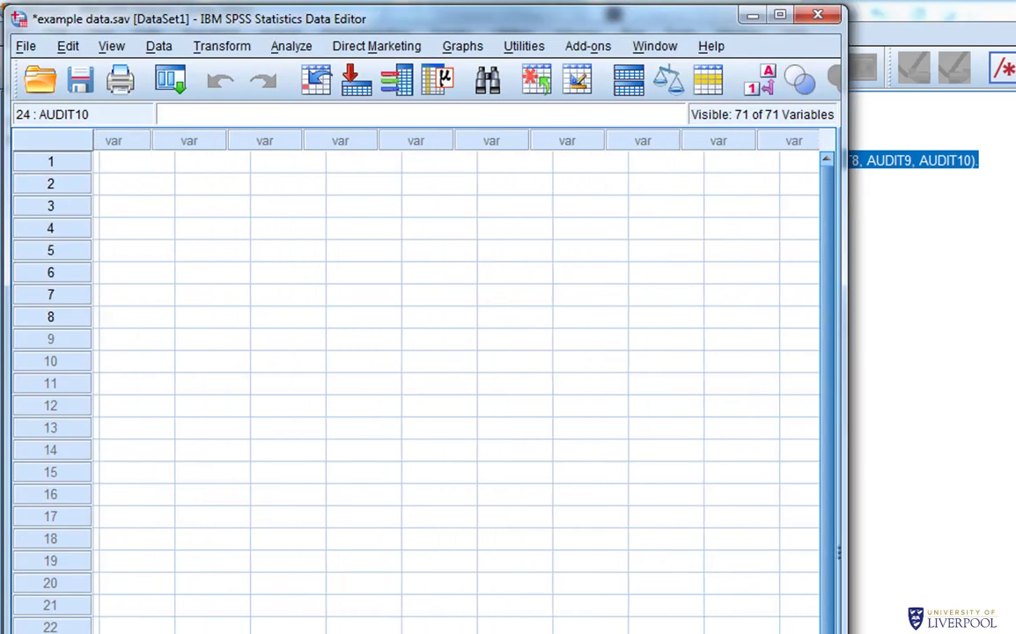
pyautogui.hscroll(-4, 458, 379)
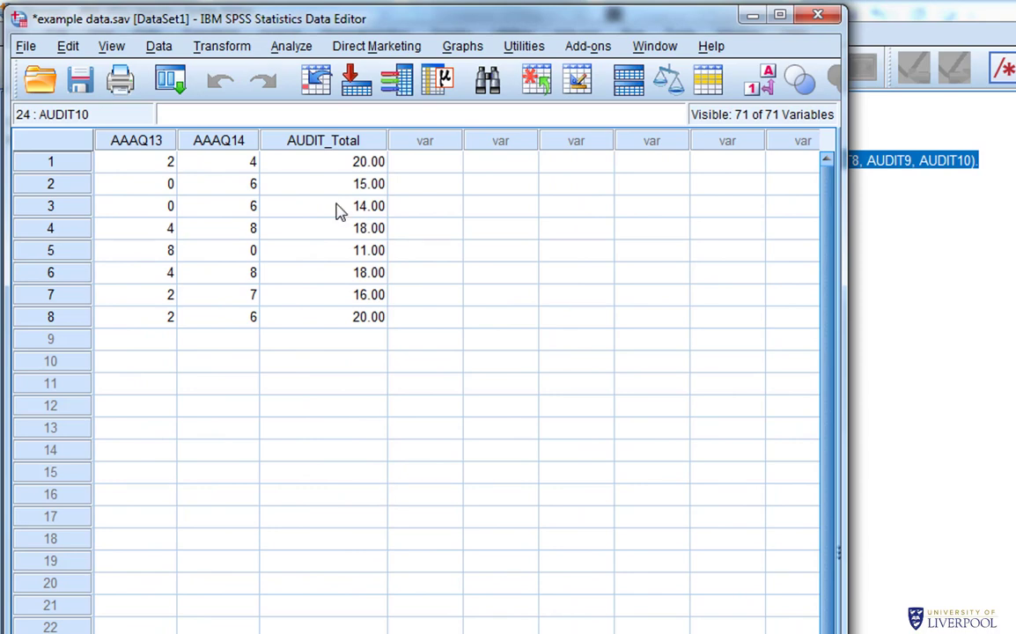
pyautogui.moveTo(356, 166); pyautogui.dragTo(345, 318)
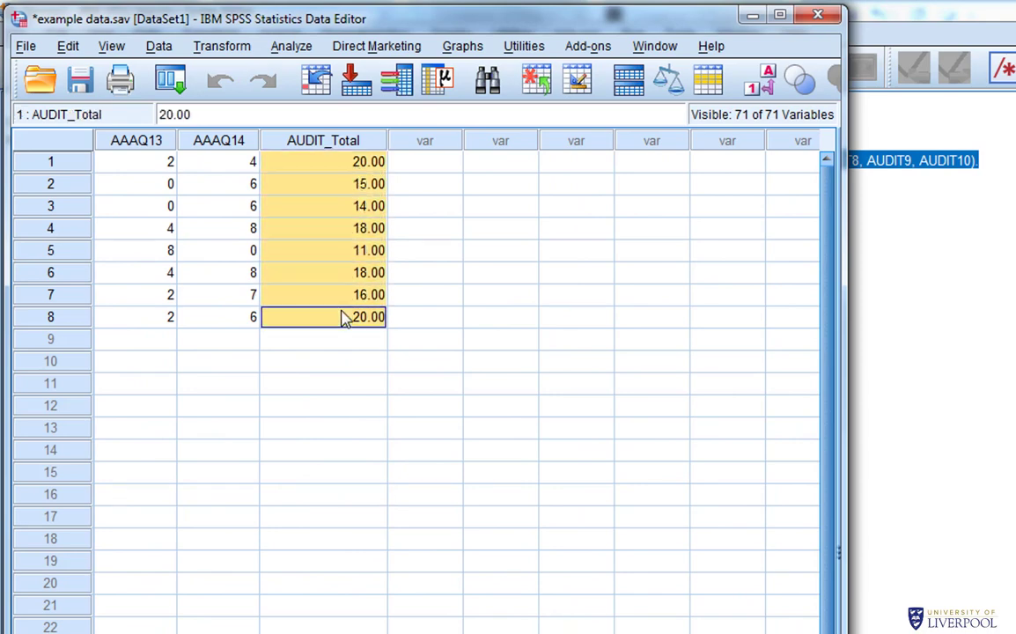
pyautogui.click(339, 347)
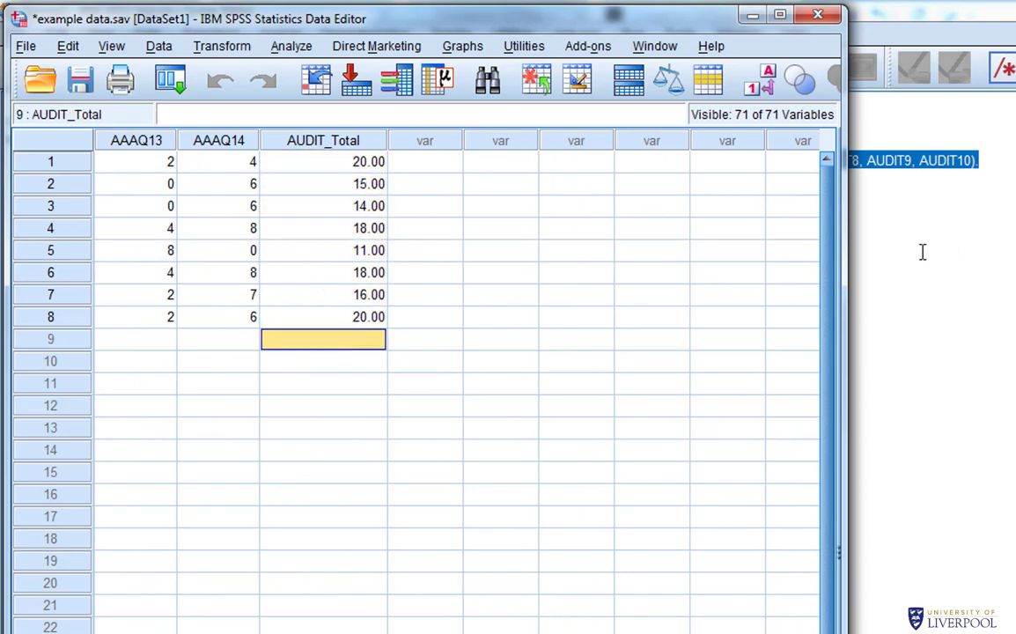
pyautogui.click(950, 260)
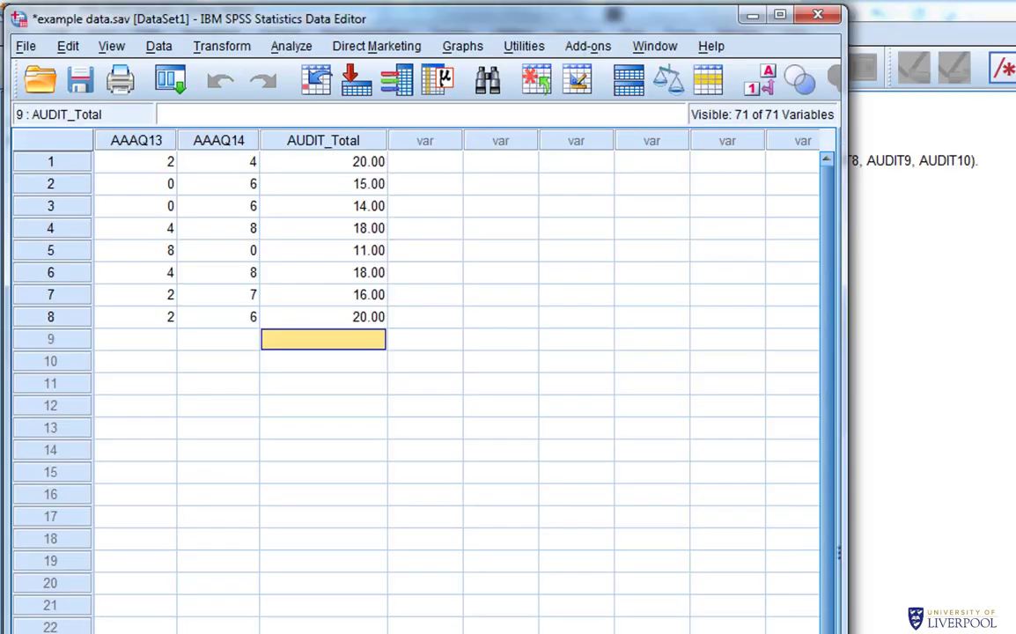
# Step: Examine the order of the AUDIT item columns in the data, from AUDIT1 through AUDIT10 to TRI1
pyautogui.hscroll(-20, 416, 379)
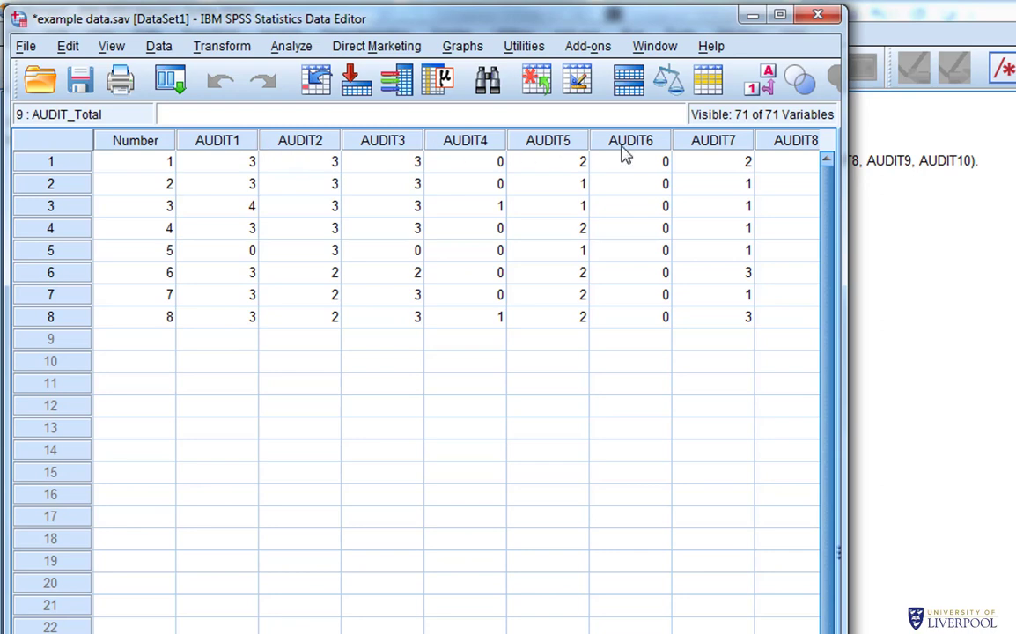
pyautogui.click(698, 158)
pyautogui.press('Right')
pyautogui.press('Right')
pyautogui.press('Right')
pyautogui.press('Right')
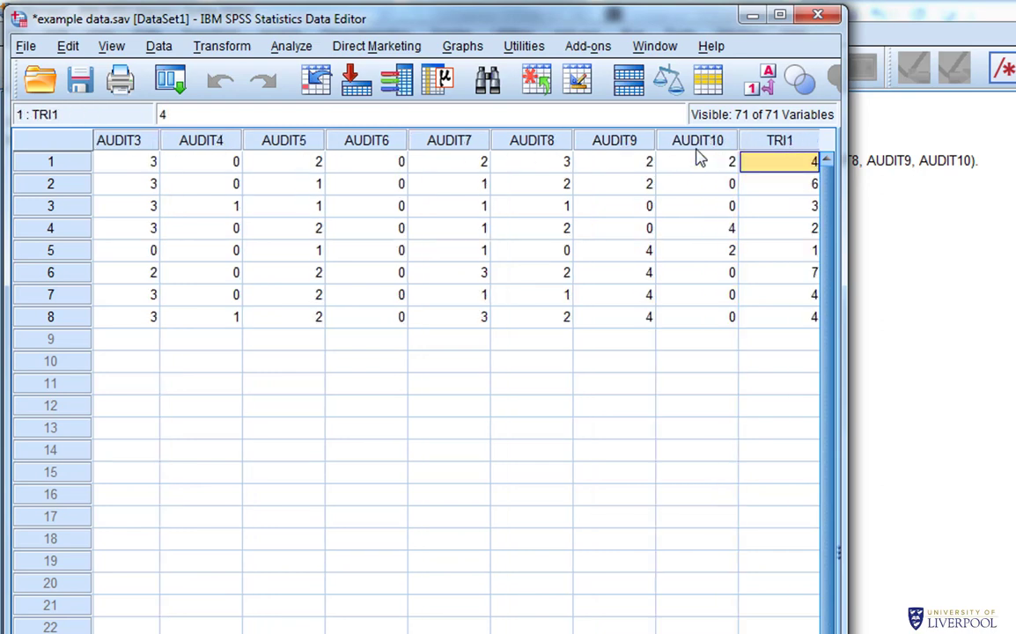
pyautogui.press('Left')
pyautogui.press('Left')
# Step: Duplicate the AUDIT_Total compute and execute lines below the original block in the syntax
pyautogui.click(912, 199)
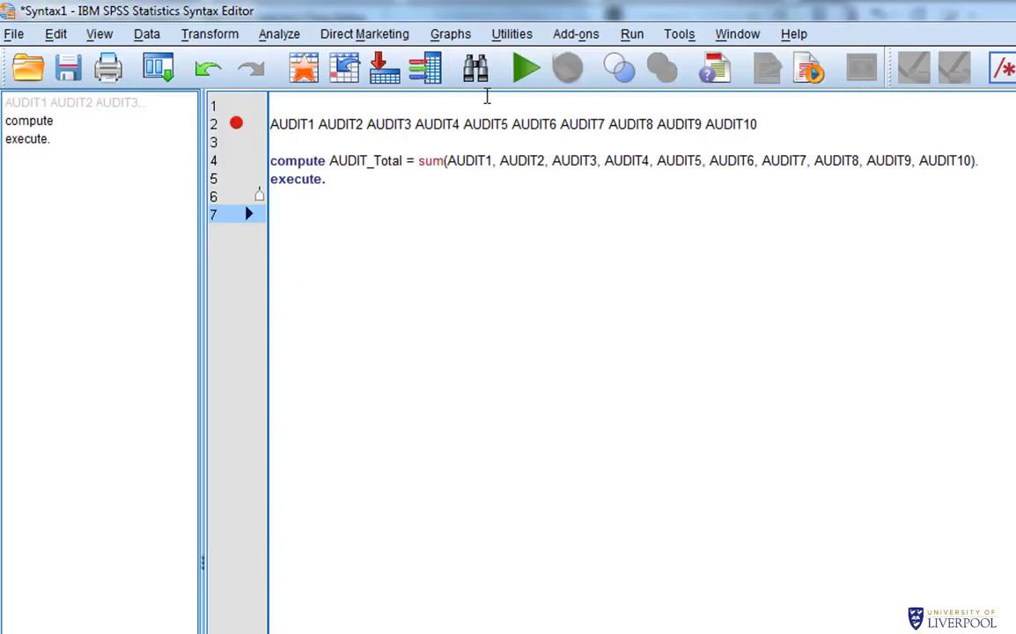
pyautogui.moveTo(363, 193); pyautogui.dragTo(270, 160)
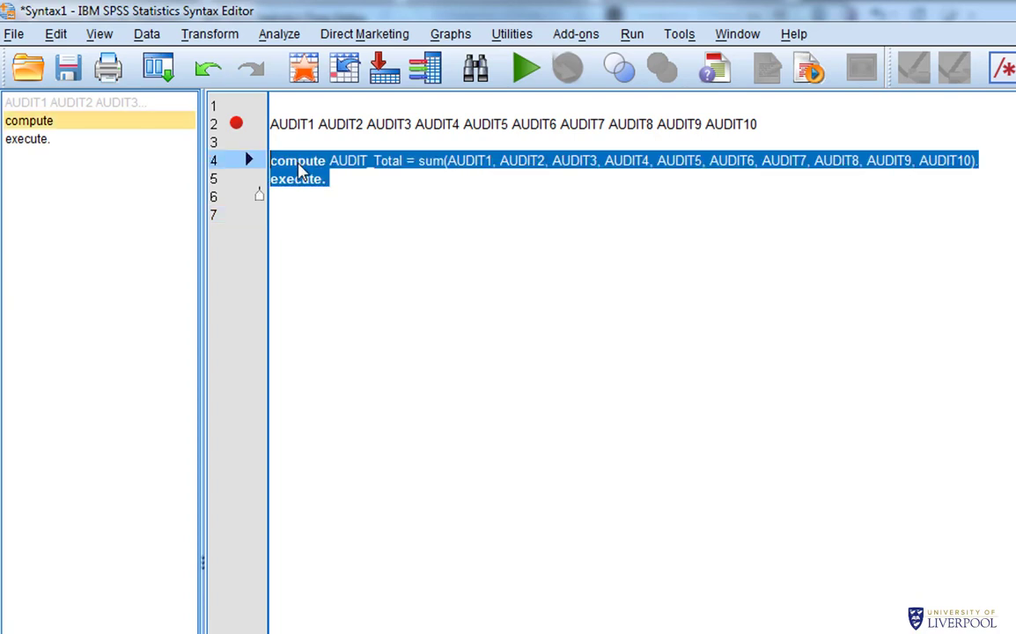
pyautogui.rightClick(302, 168)
pyautogui.click(317, 203)
pyautogui.click(311, 228)
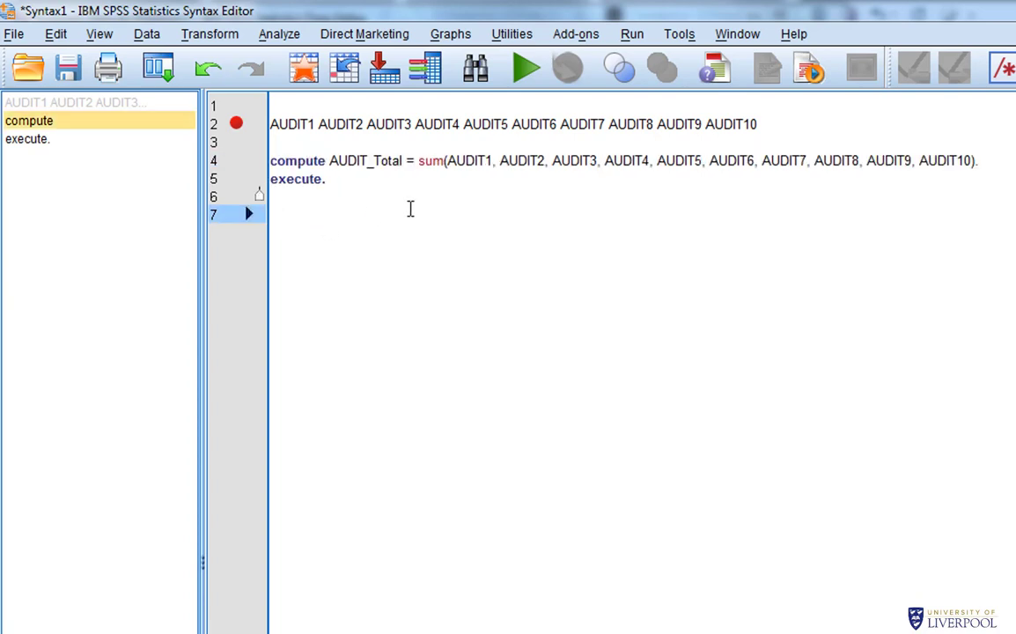
pyautogui.hotkey('ctrl', 'v')
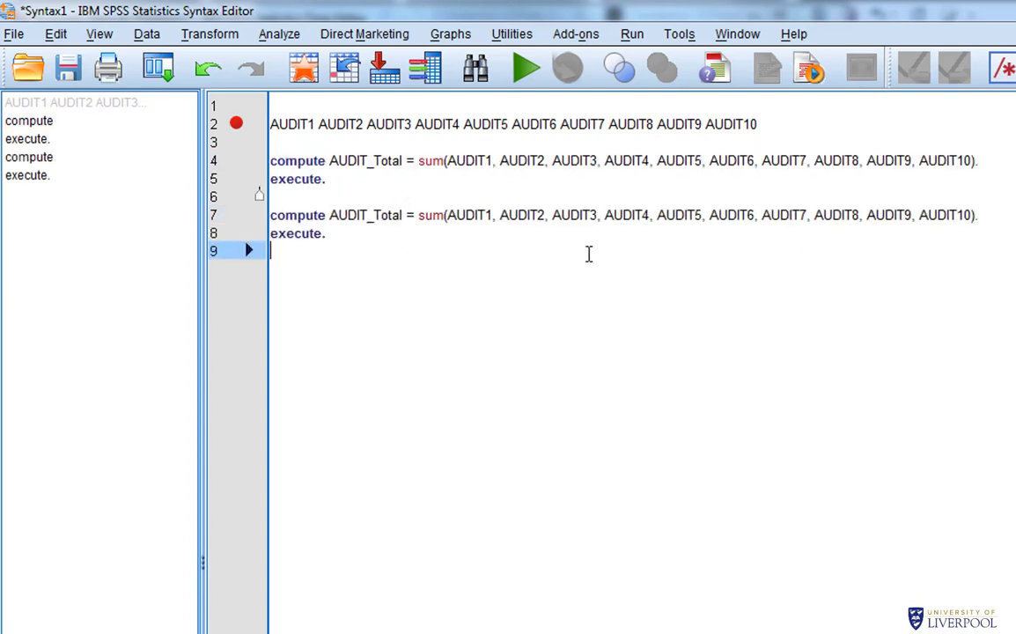
# Step: Shorten the sum in the second compute command to "AUDIT1 to AUDIT10", replacing the items in between
pyautogui.moveTo(495, 218); pyautogui.dragTo(885, 222)
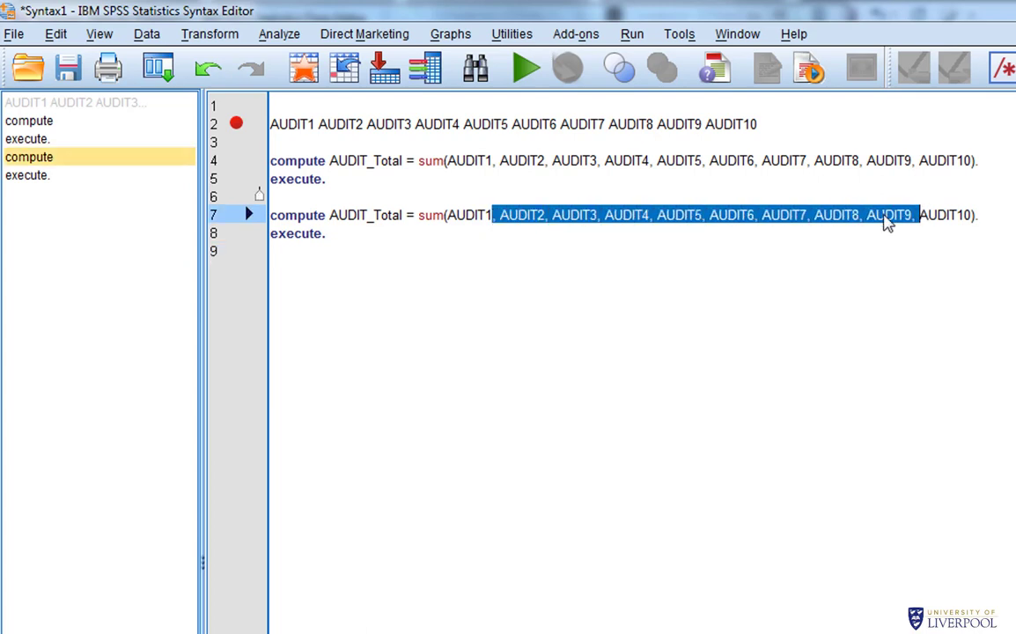
pyautogui.write('to')
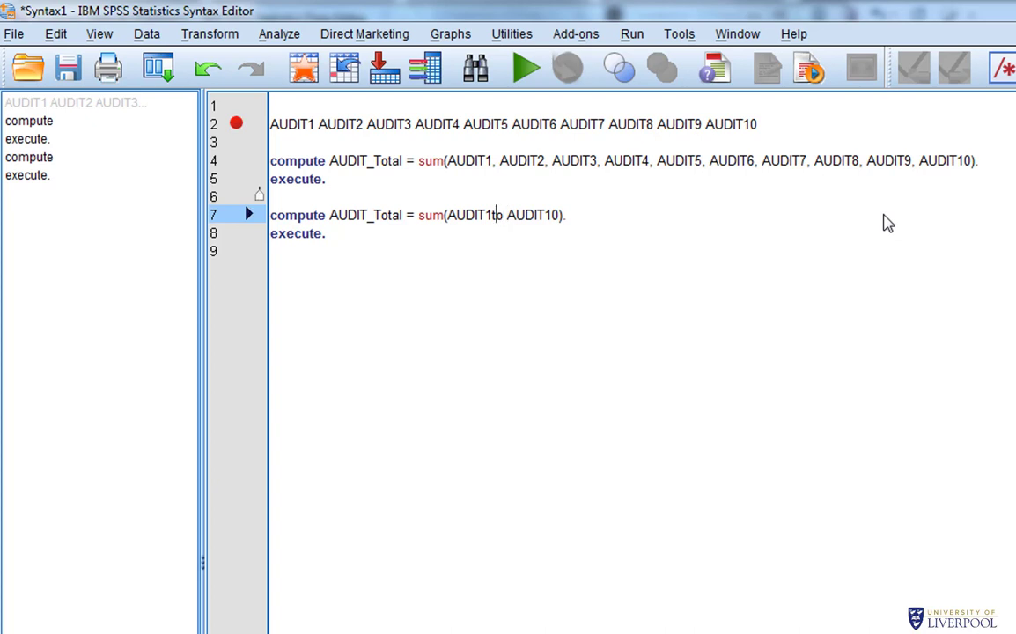
pyautogui.press('Down')
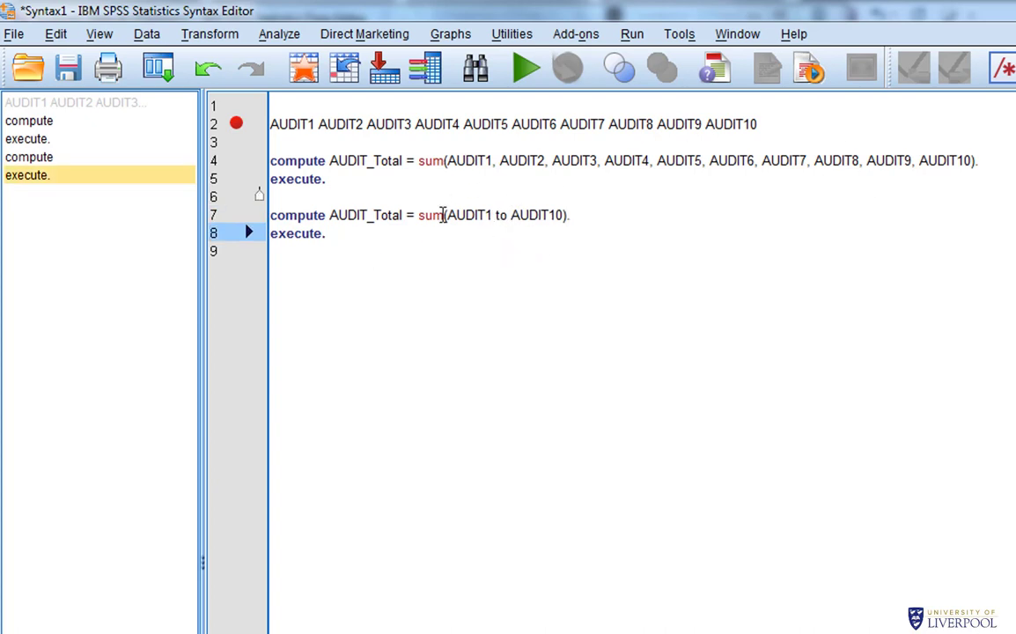
# Step: Run the shortened compute and execute lines and check the AUDIT_Total column in the Data Editor
pyautogui.moveTo(334, 237); pyautogui.dragTo(260, 217)
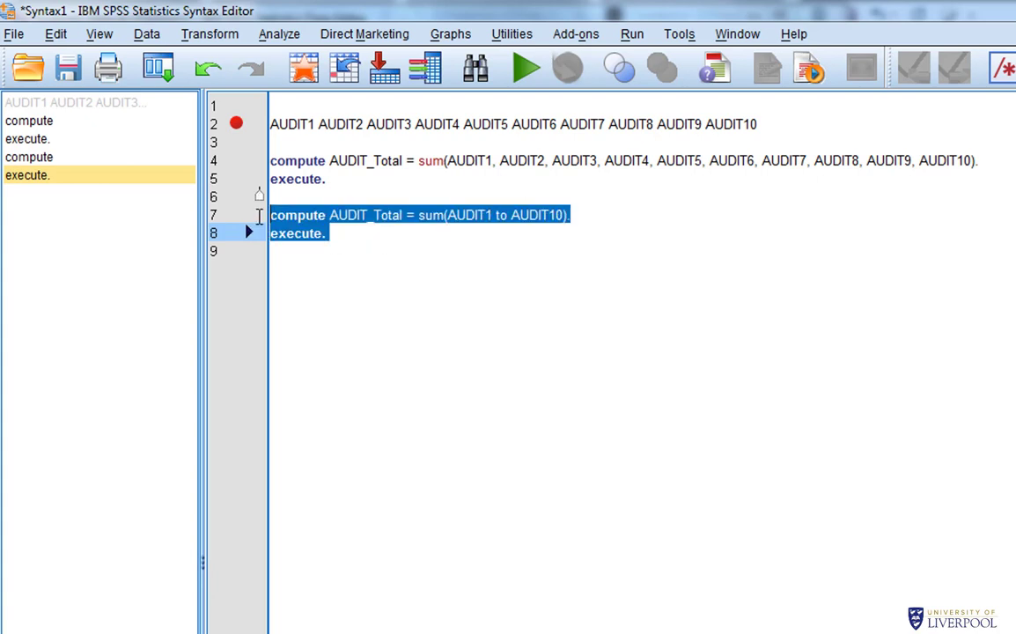
pyautogui.click(534, 77)
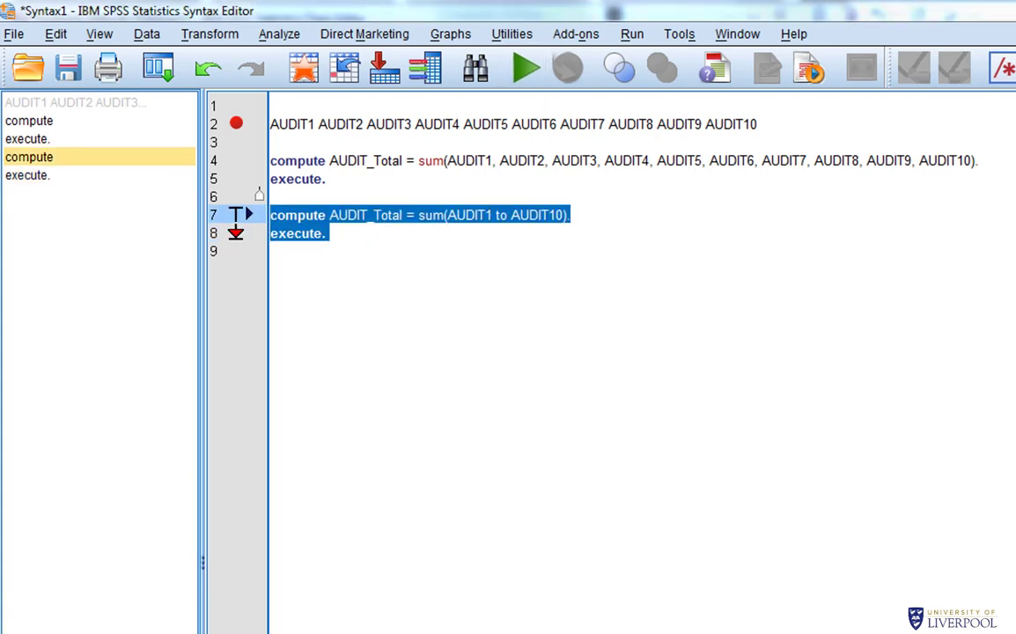
pyautogui.hotkey('alt', 'Tab')
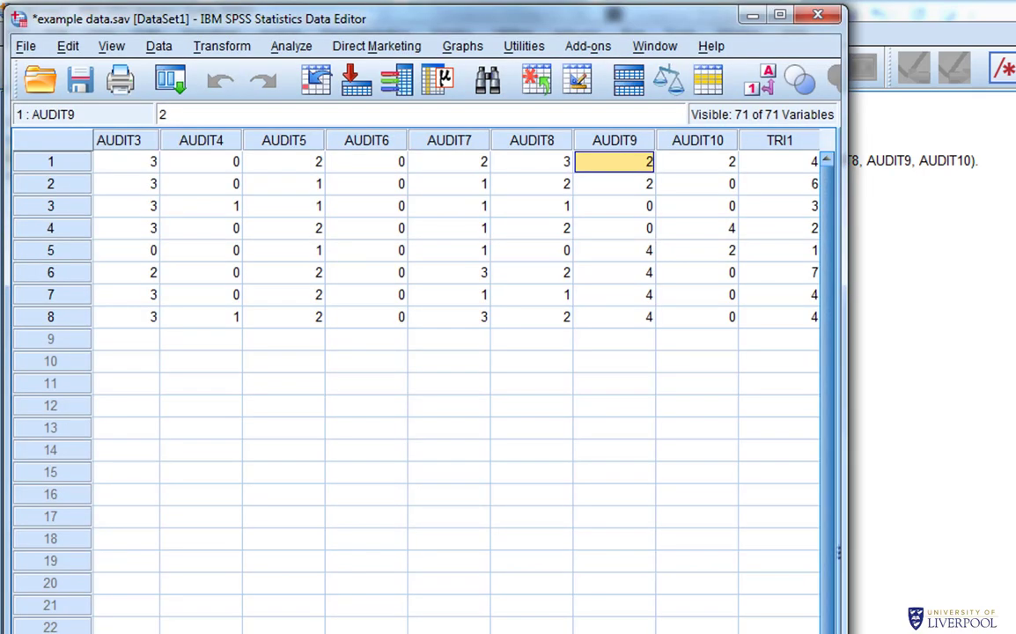
pyautogui.hscroll(20, 457, 381)
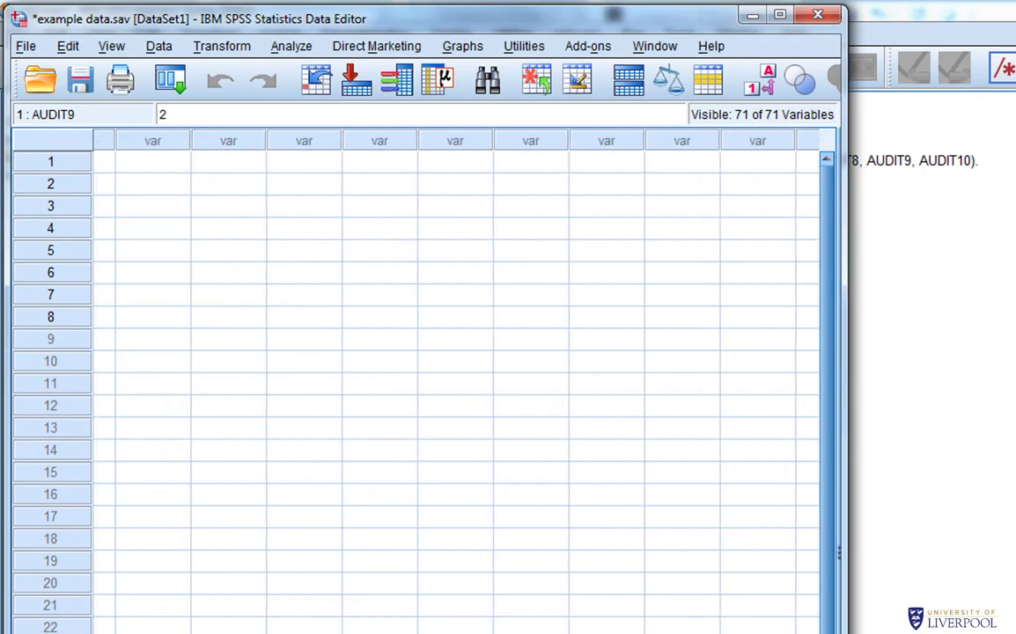
pyautogui.hscroll(-5, 458, 269)
pyautogui.hscroll(3, 459, 269)
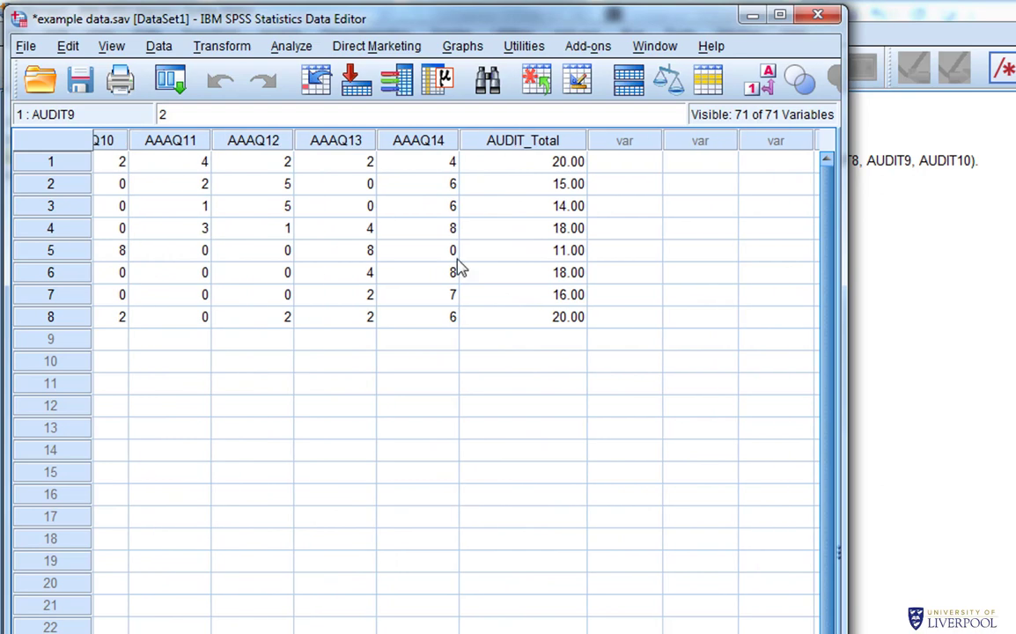
# Step: Return to the syntax and add two blank lines below the second execute command
pyautogui.hotkey('alt', 'Tab')
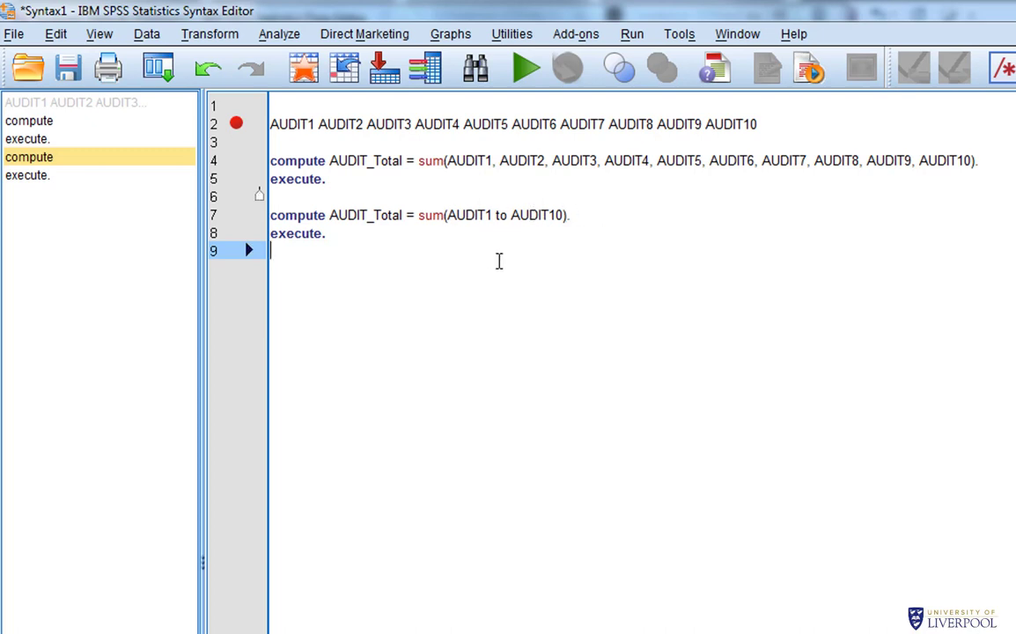
pyautogui.press('Return')
pyautogui.press('Return')
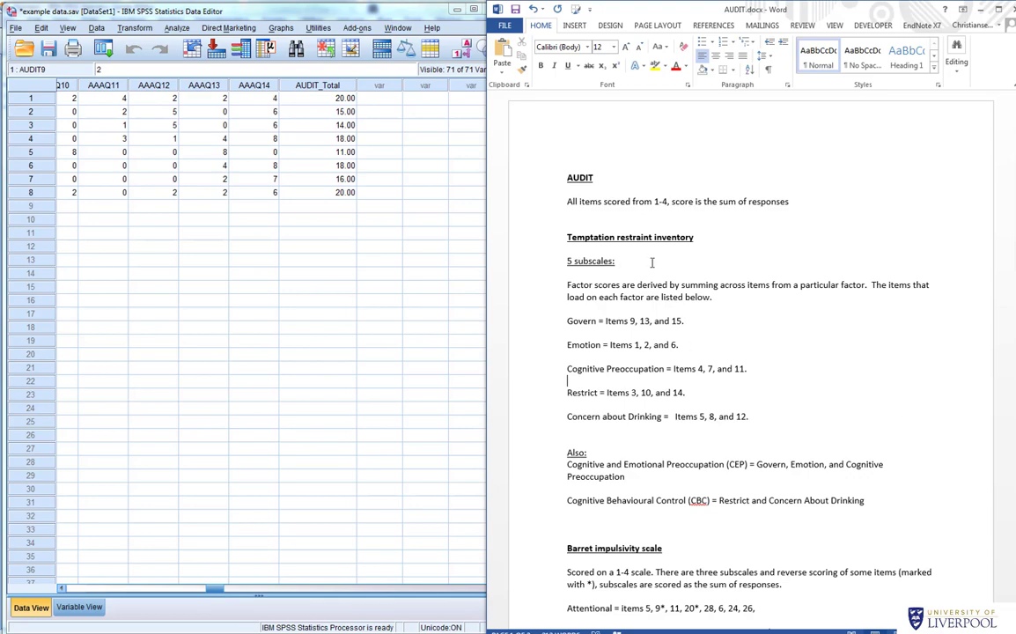
# Step: Read the scoring rules for the Temptation restraint inventory subscales in the AUDIT.docx Word document
pyautogui.click(653, 262)
pyautogui.scroll(-1, 631, 231)
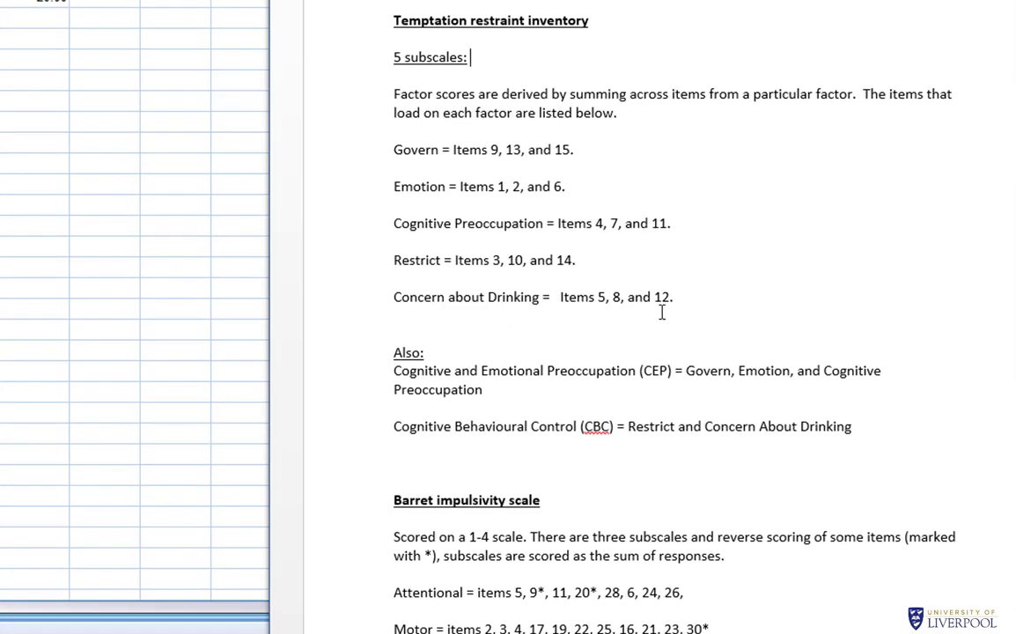
pyautogui.scroll(-1, 399, 177)
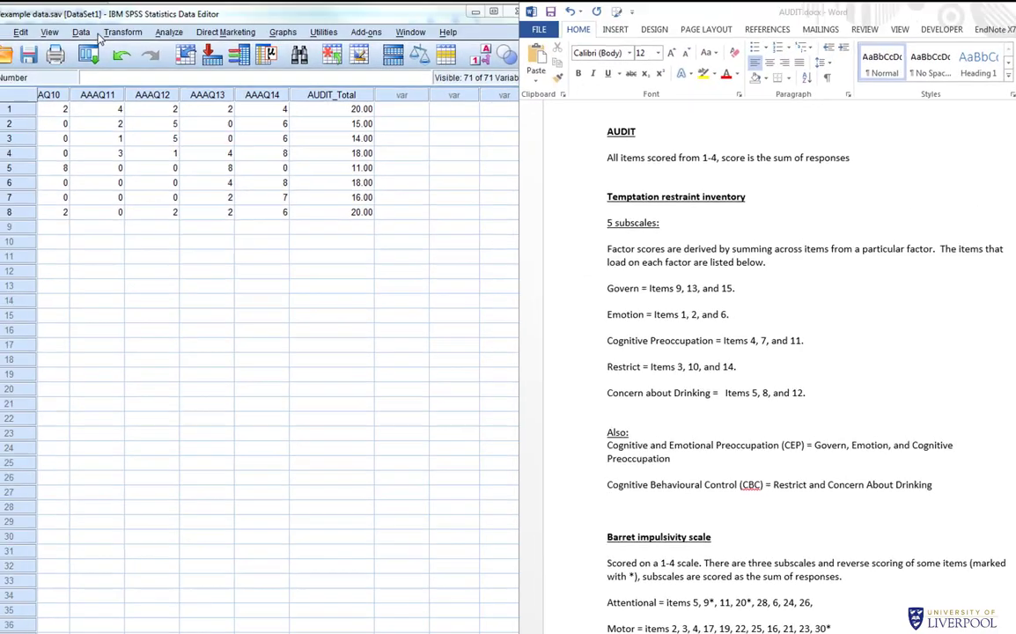
# Step: Open the Frequencies analysis for the example data and remove all AUDIT items from its list of chosen variables
pyautogui.click(170, 31)
pyautogui.moveTo(182, 64)
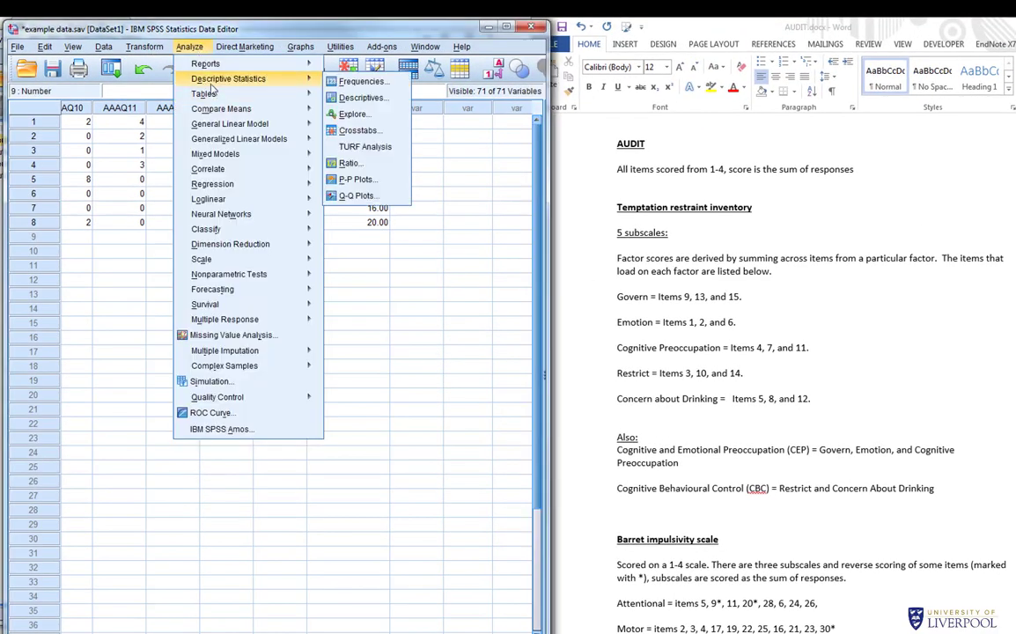
pyautogui.click(363, 81)
pyautogui.scroll(-1, 352, 240)
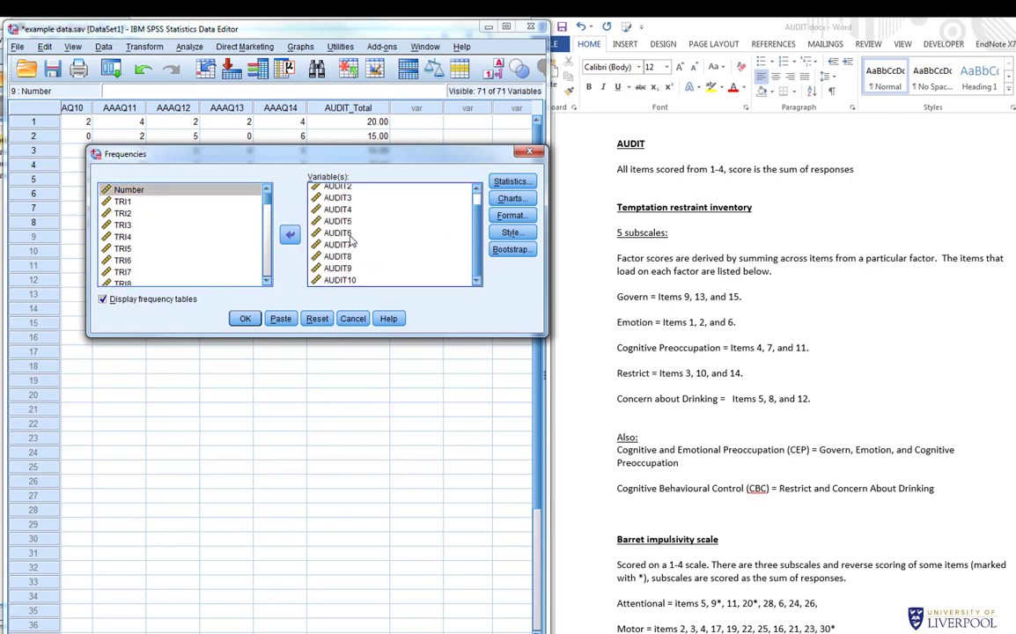
pyautogui.hotkey('ctrl', 'a')
pyautogui.click(289, 234)
# Step: Add TRI1 to TRI15 to the Frequencies variables, paste the command into the syntax, and widen the Syntax Editor window
pyautogui.scroll(-5, 141, 229)
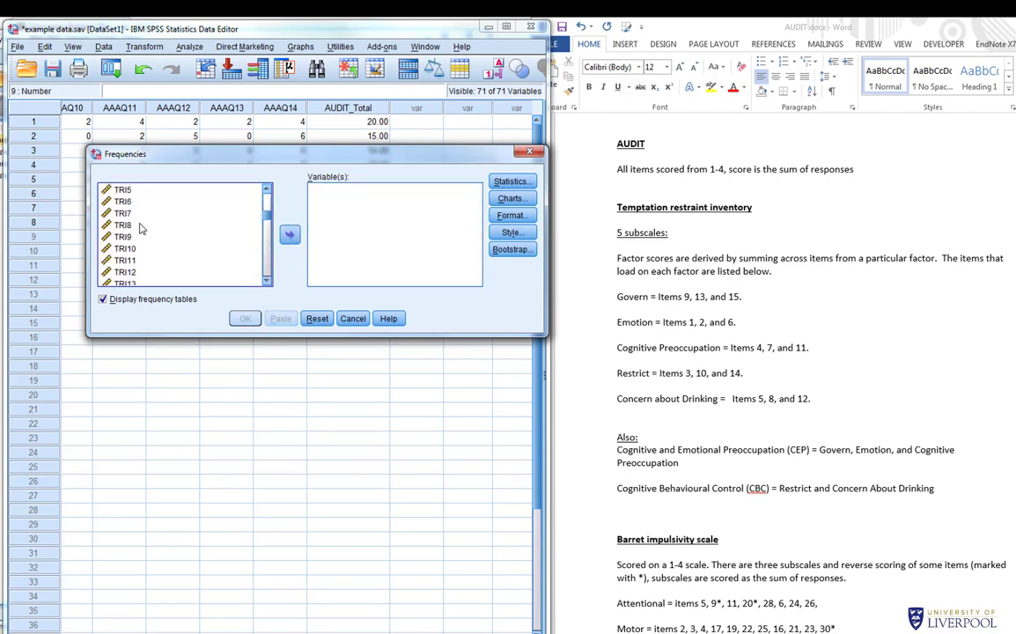
pyautogui.scroll(2, 136, 220)
pyautogui.click(127, 214)
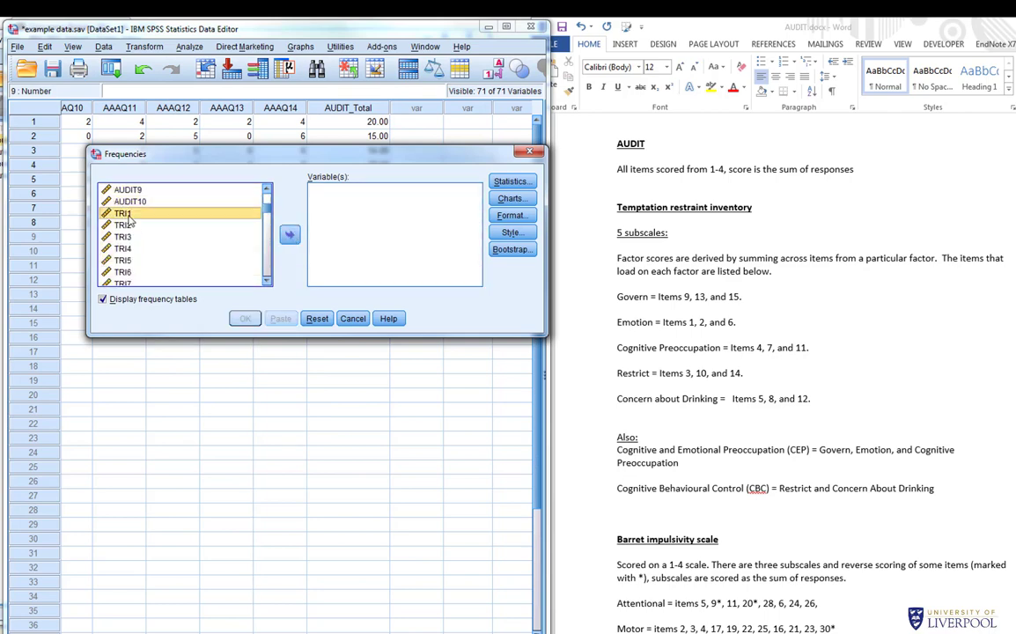
pyautogui.scroll(-3, 131, 221)
pyautogui.keyDown('shift'); pyautogui.click(129, 273); pyautogui.keyUp('shift')
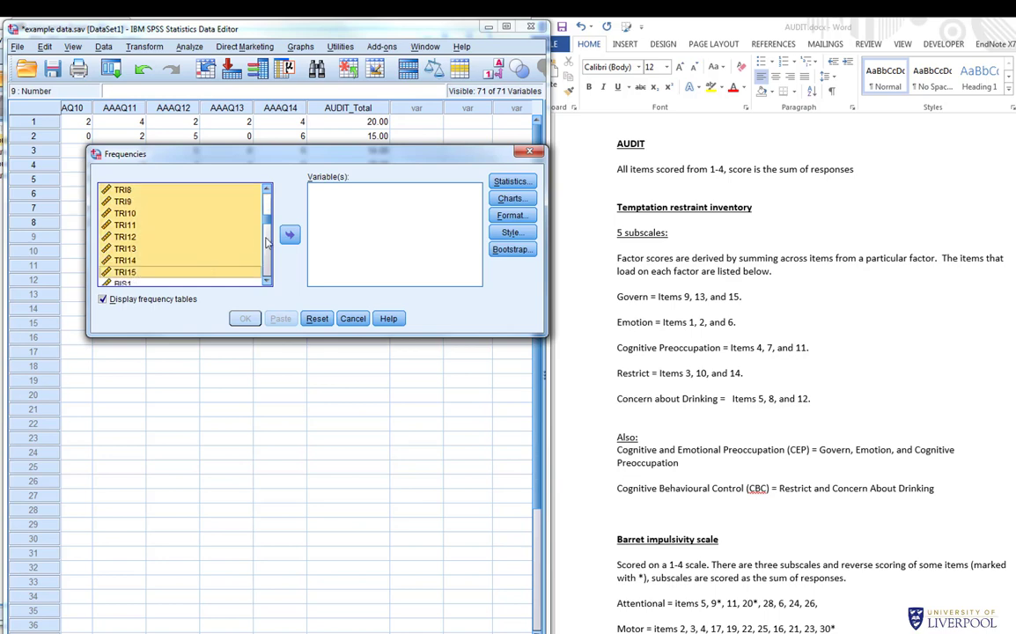
pyautogui.click(290, 235)
pyautogui.click(280, 318)
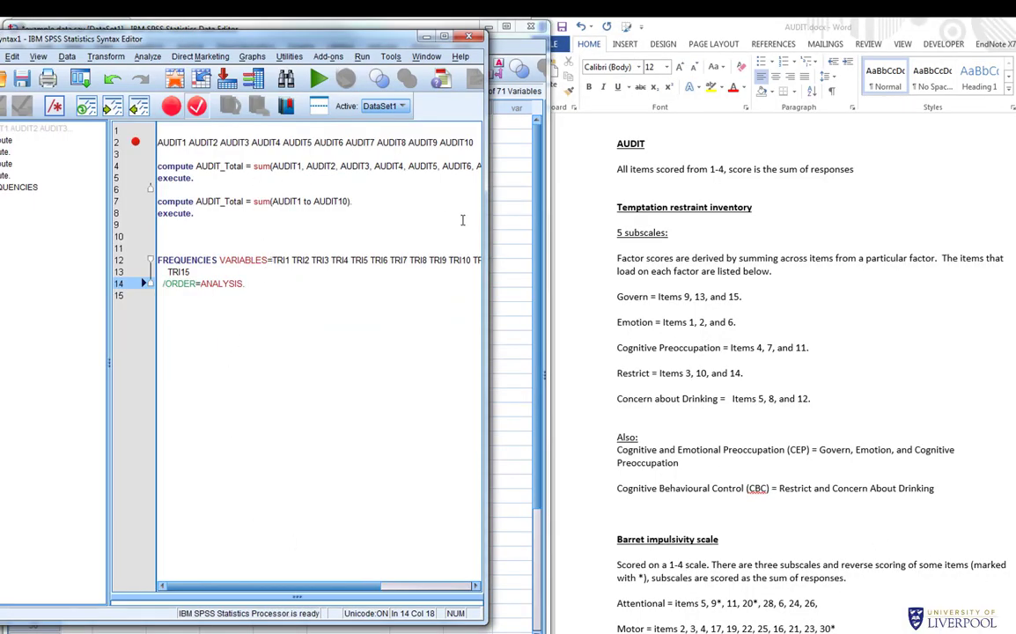
pyautogui.moveTo(487, 220); pyautogui.dragTo(579, 220)
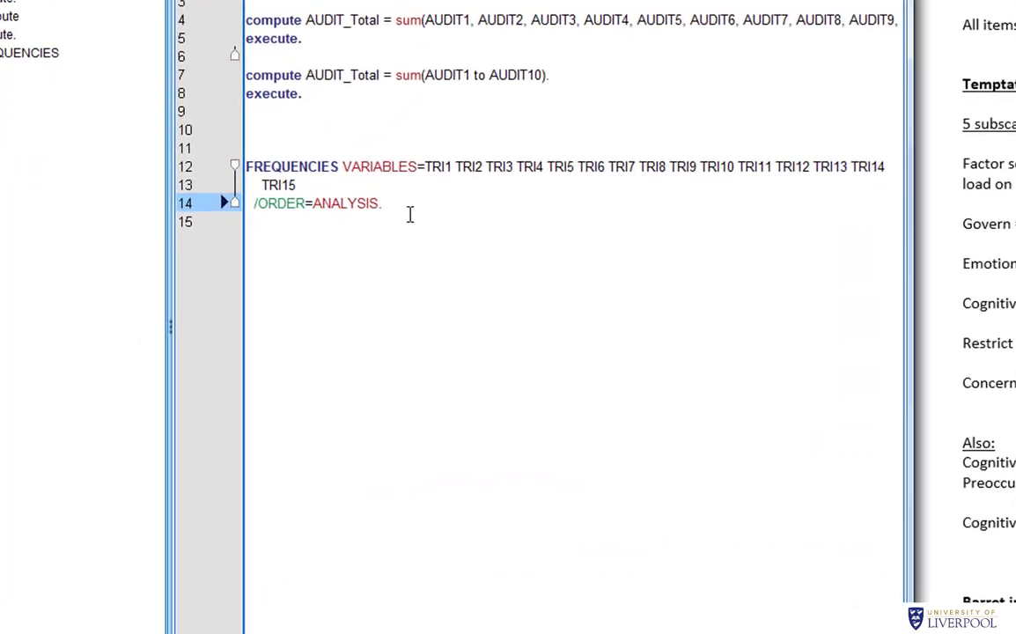
# Step: Below the pasted TRI frequencies command, leave a blank line and start the line COMPUTE TRI_govern = sum(
pyautogui.press('Return')
pyautogui.press('Return')
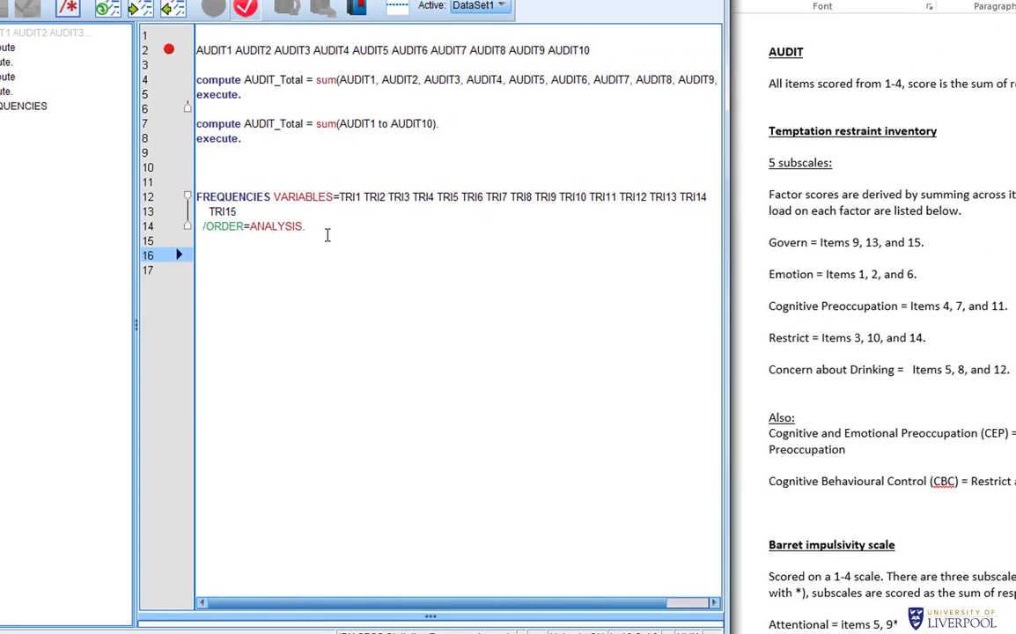
pyautogui.write('compu')
pyautogui.press('Return')
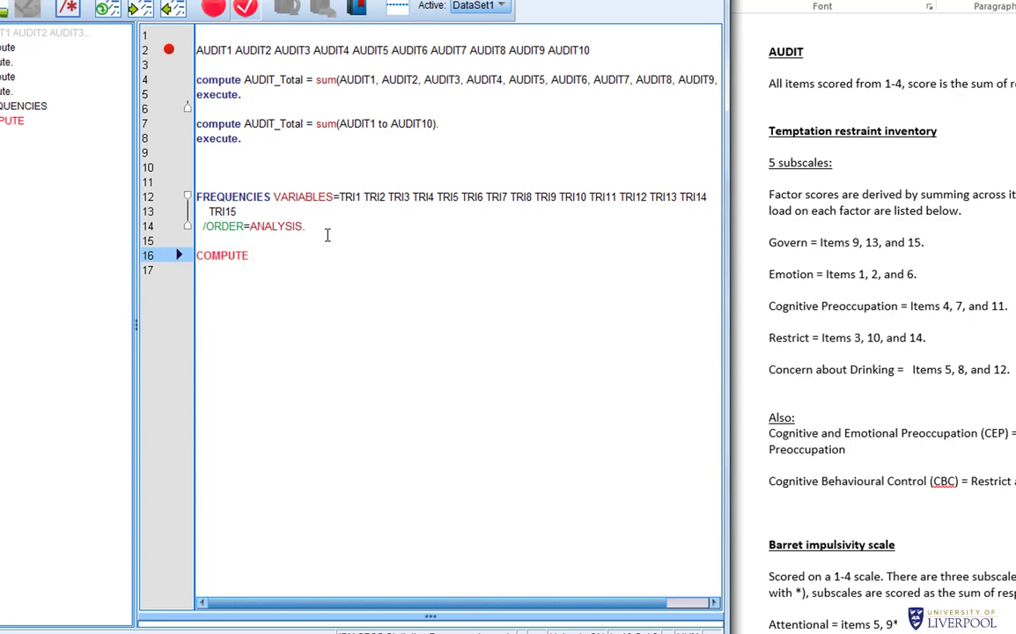
pyautogui.write('TRI_govern = sum(')
# Step: Copy TRI9 from the frequencies variable list into the TRI_govern sum, followed by a comma
pyautogui.click(429, 267)
pyautogui.doubleClick(546, 197)
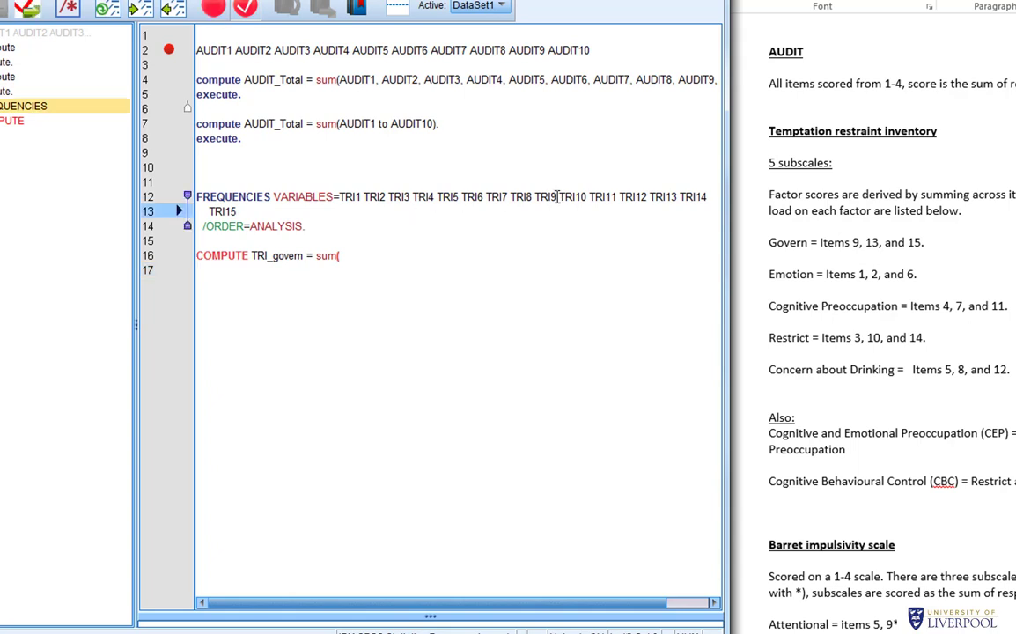
pyautogui.rightClick(545, 198)
pyautogui.click(563, 224)
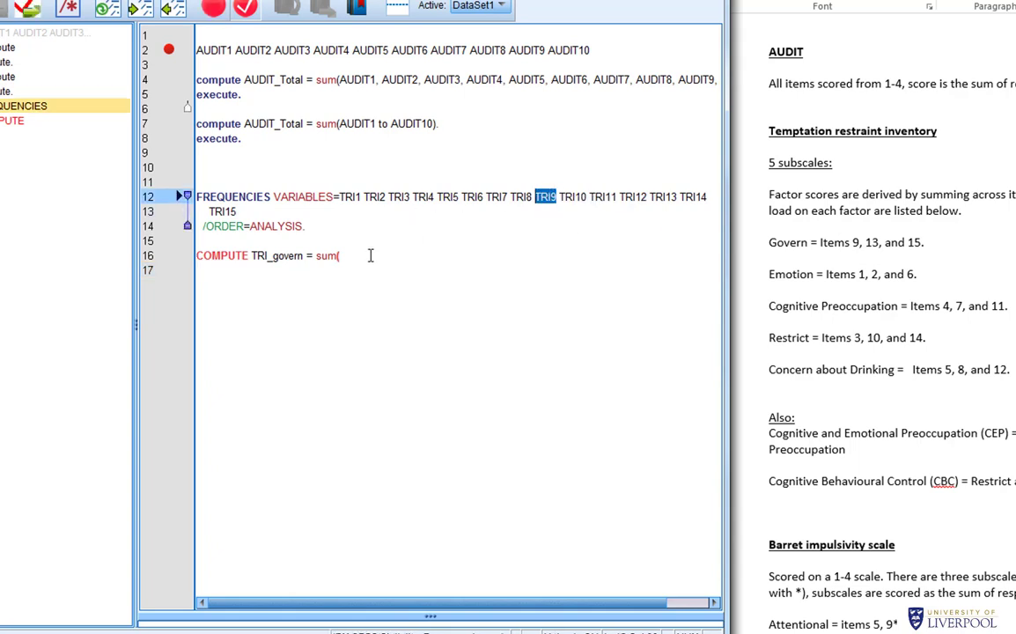
pyautogui.click(370, 255)
pyautogui.hotkey('ctrl', 'v')
pyautogui.write(',')
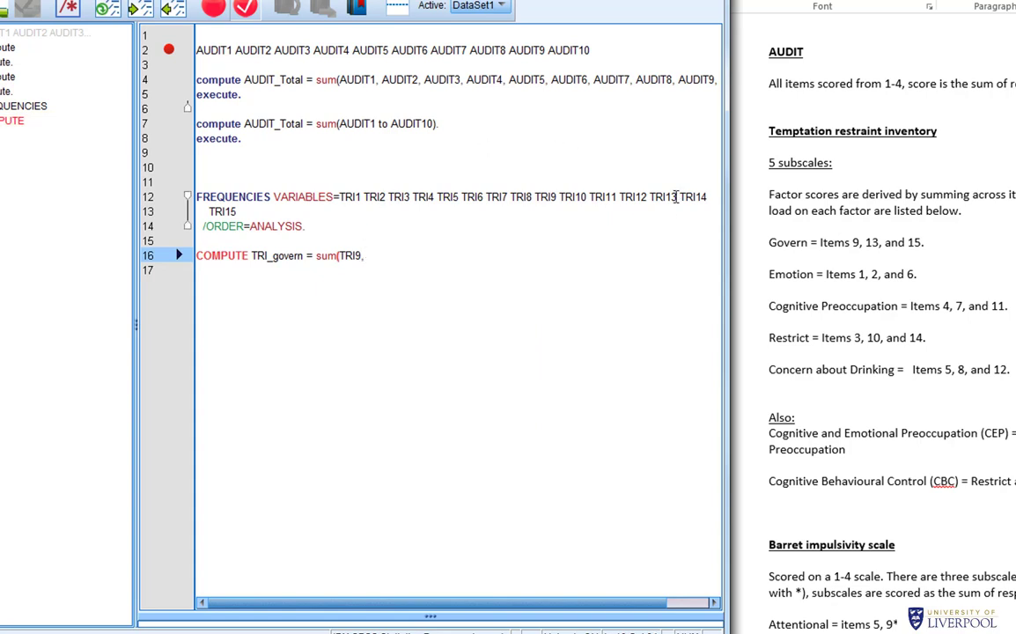
# Step: Copy TRI13 from the frequencies variable list into the TRI_govern sum after TRI9, followed by a comma
pyautogui.moveTo(676, 196); pyautogui.dragTo(652, 197)
pyautogui.rightClick(655, 199)
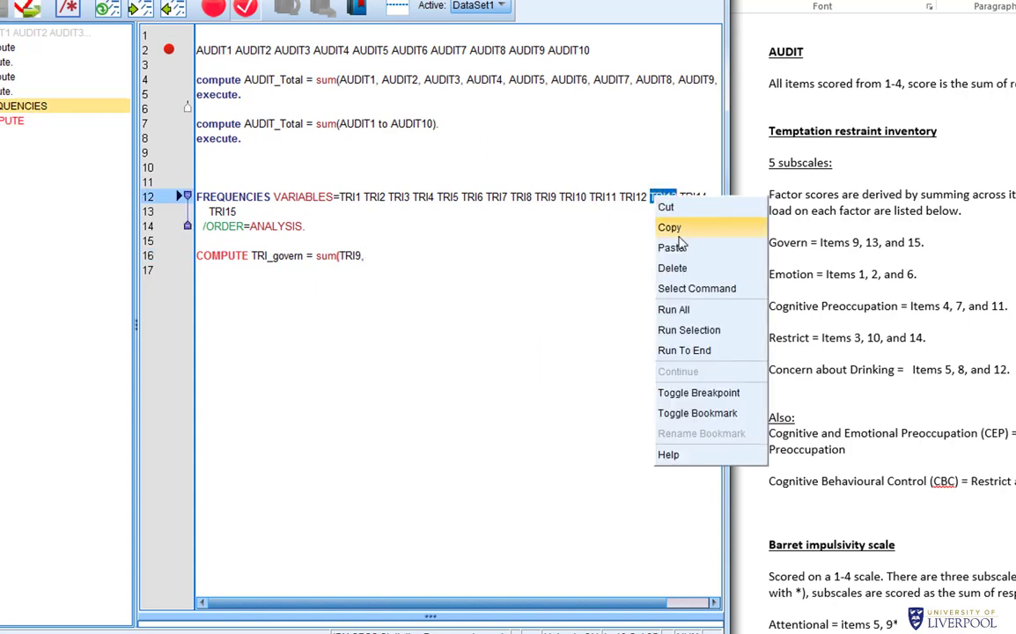
pyautogui.click(679, 234)
pyautogui.click(397, 255)
pyautogui.hotkey('ctrl', 'v')
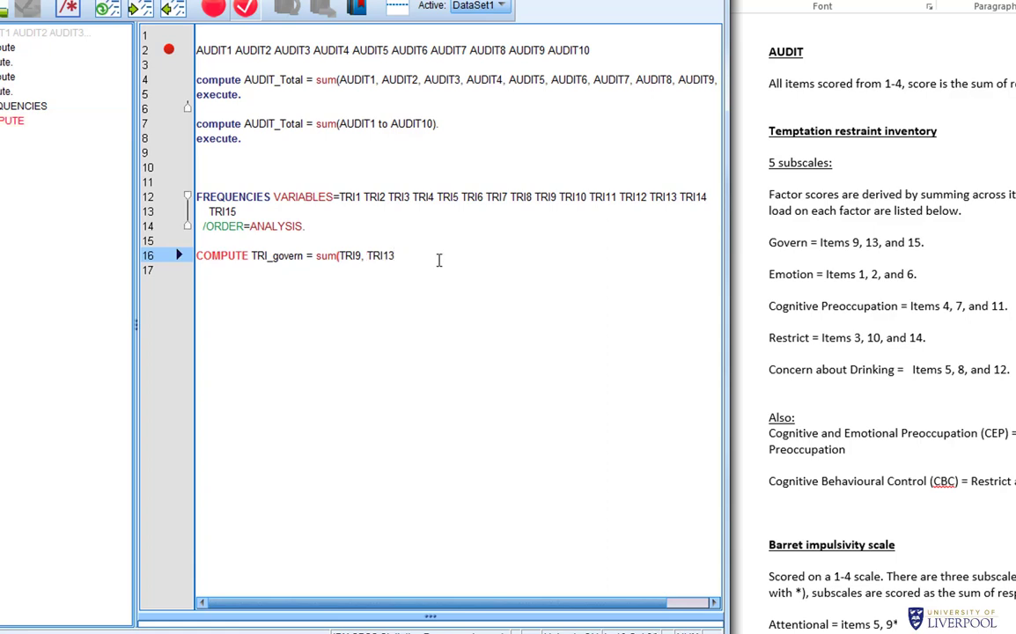
pyautogui.write('m')
pyautogui.press('BackSpace')
pyautogui.write(',')
# Step: Copy TRI15 in as the last item of the TRI_govern sum, remove the extra spaces, and close the line with ")."
pyautogui.moveTo(238, 212); pyautogui.dragTo(210, 212)
pyautogui.rightClick(211, 212)
pyautogui.click(240, 212)
pyautogui.rightClick(213, 215)
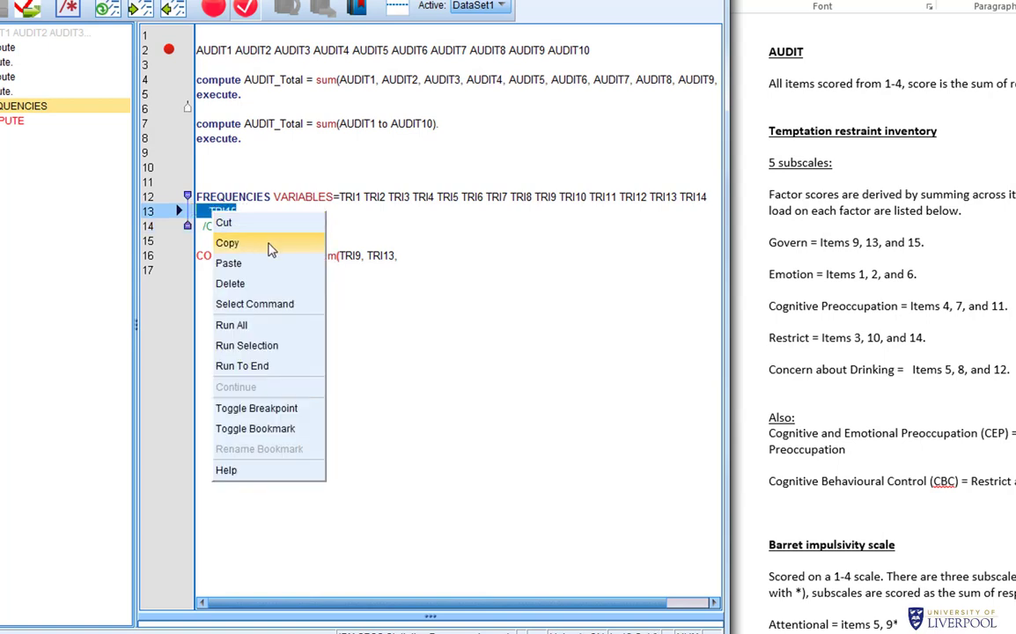
pyautogui.click(255, 243)
pyautogui.click(414, 256)
pyautogui.hotkey('ctrl', 'v')
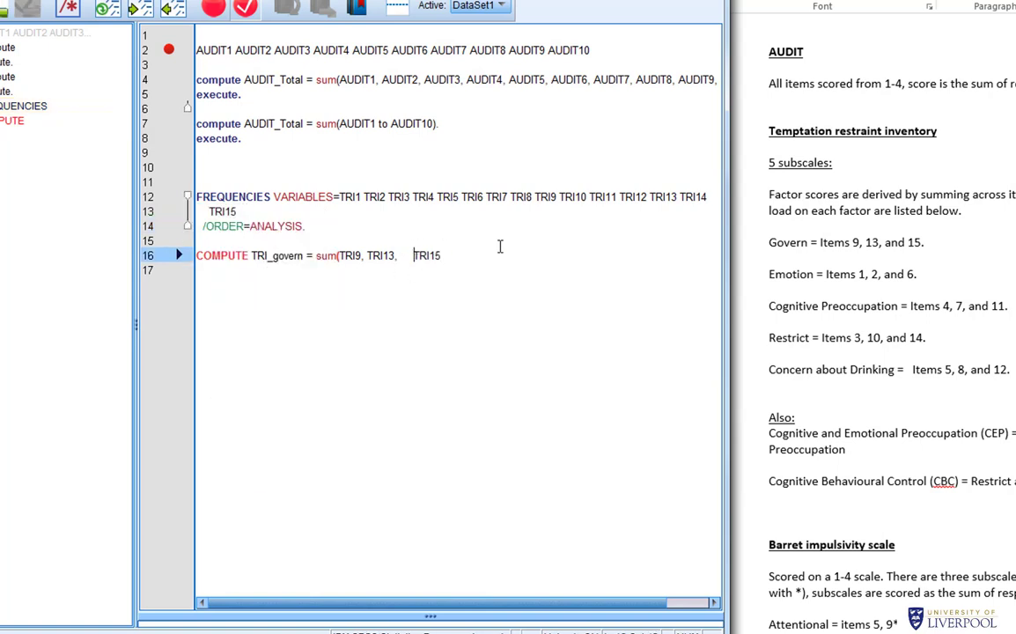
pyautogui.press('BackSpace')
pyautogui.press('BackSpace')
pyautogui.press('BackSpace')
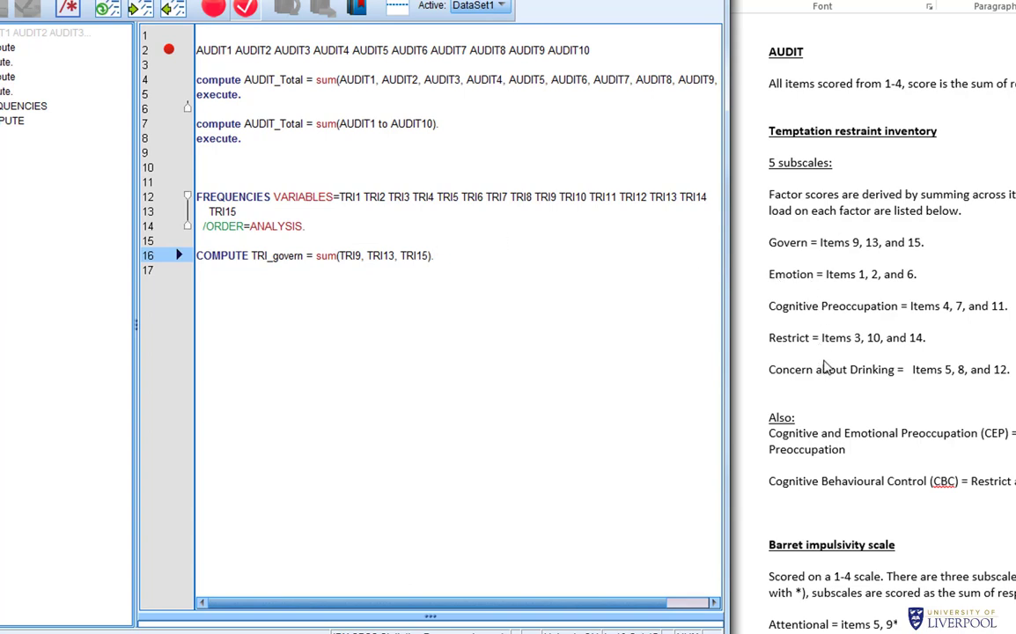
# Step: Add COMPUTE sum lines for TRI_emotion, TRI_cog_preoc, TRI_restrict and TRI_concern_drink plus EXECUTE, and run the whole TRI block
pyautogui.hotkey('ctrl', 'v')
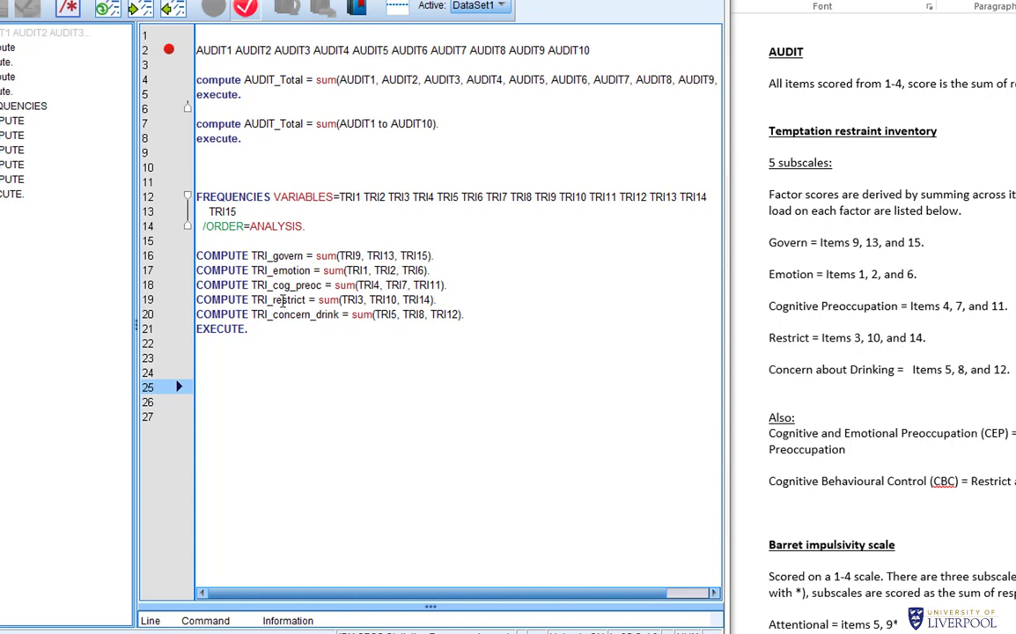
pyautogui.moveTo(265, 333); pyautogui.dragTo(197, 256)
pyautogui.hotkey('ctrl', 'r')
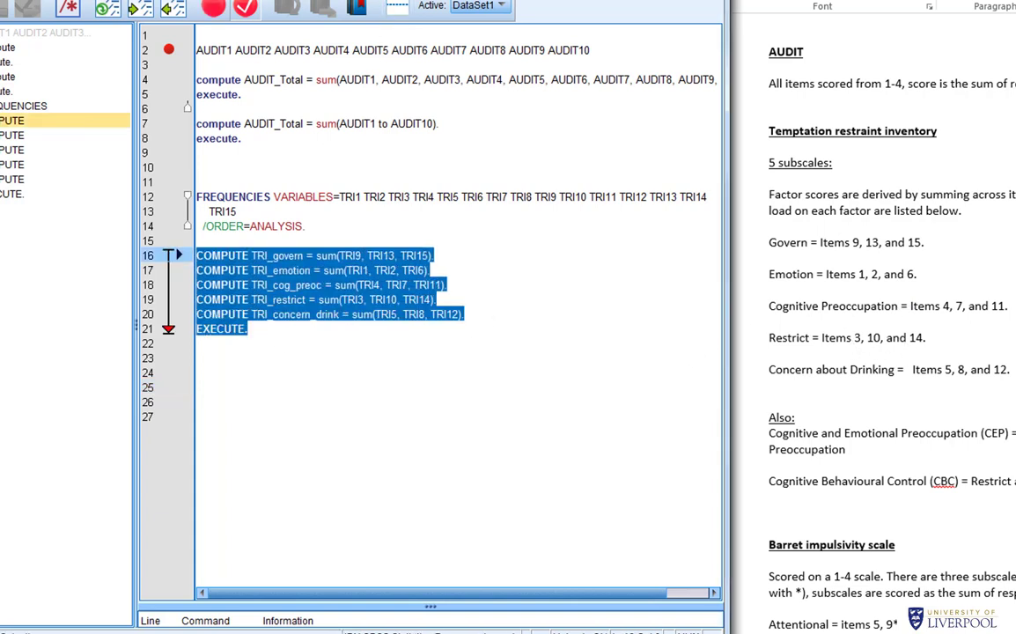
# Step: Check the new TRI subscale columns in the Data Editor and the CEP and CBC scoring rules in the Word document
pyautogui.hotkey('alt', 'Tab')
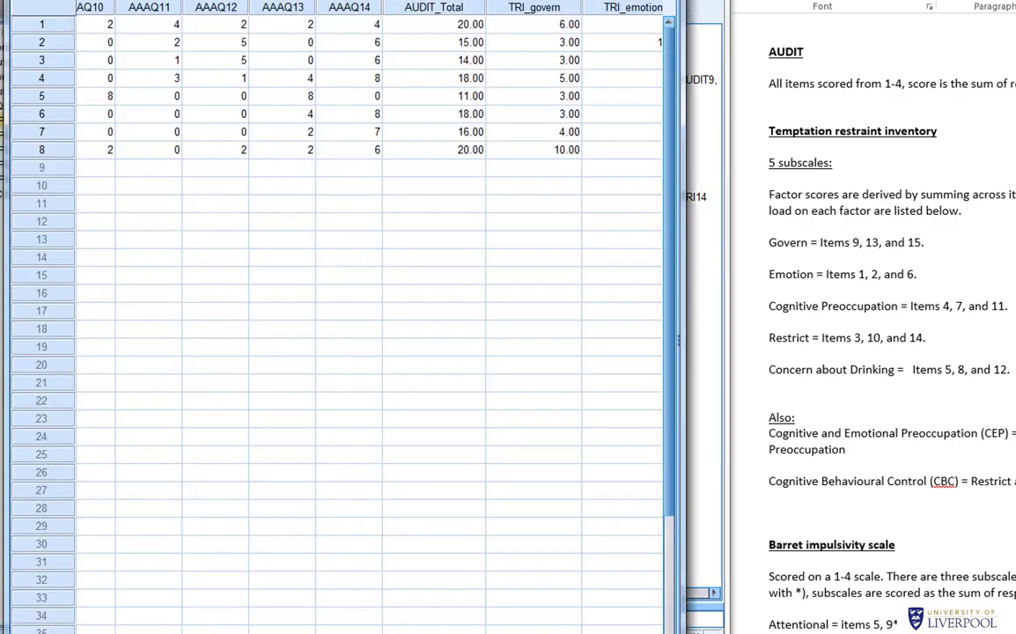
pyautogui.hscroll(5, 370, 317)
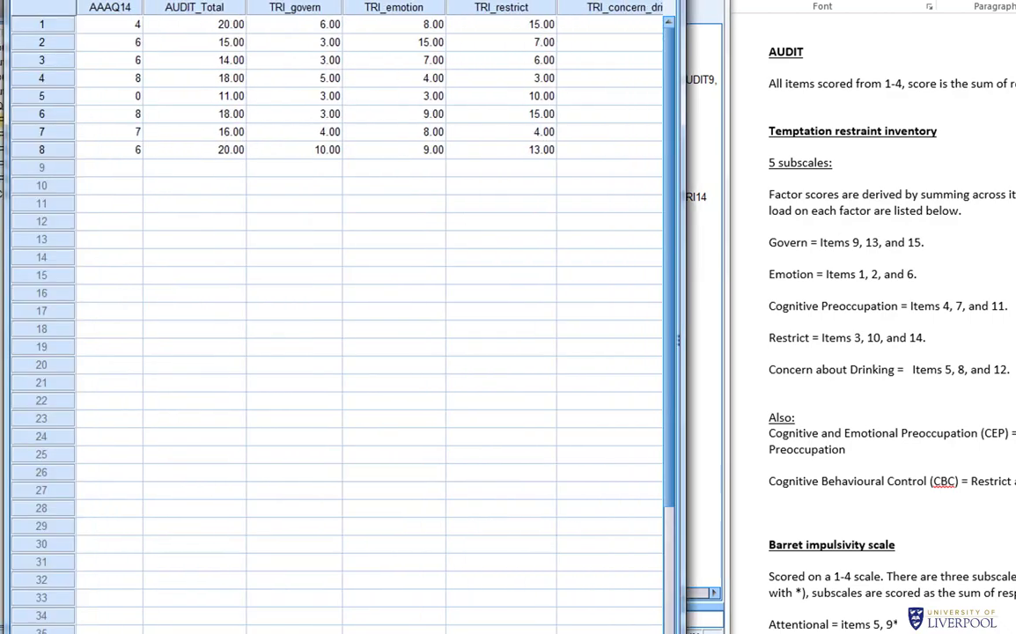
pyautogui.hscroll(2, 370, 317)
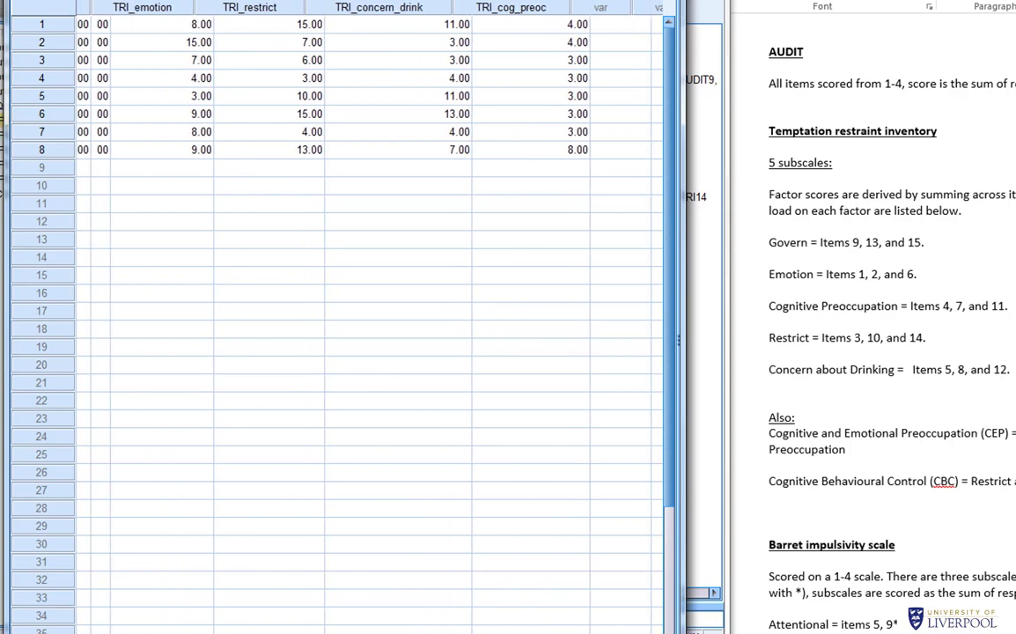
pyautogui.hscroll(-2, 370, 317)
pyautogui.hscroll(1, 370, 317)
pyautogui.hscroll(1, 199, 195)
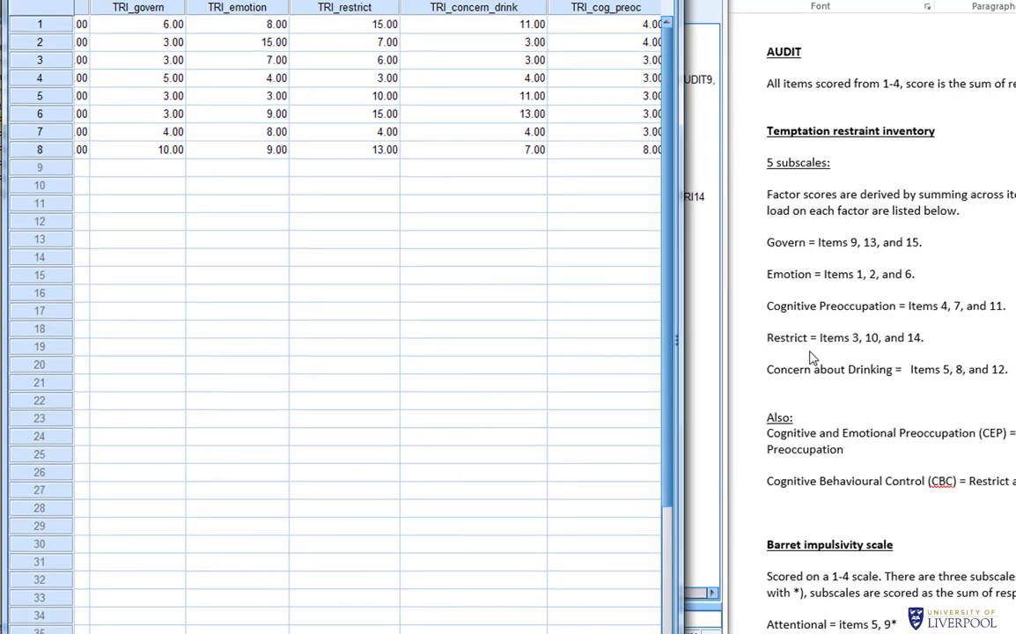
pyautogui.scroll(-2, 613, 369)
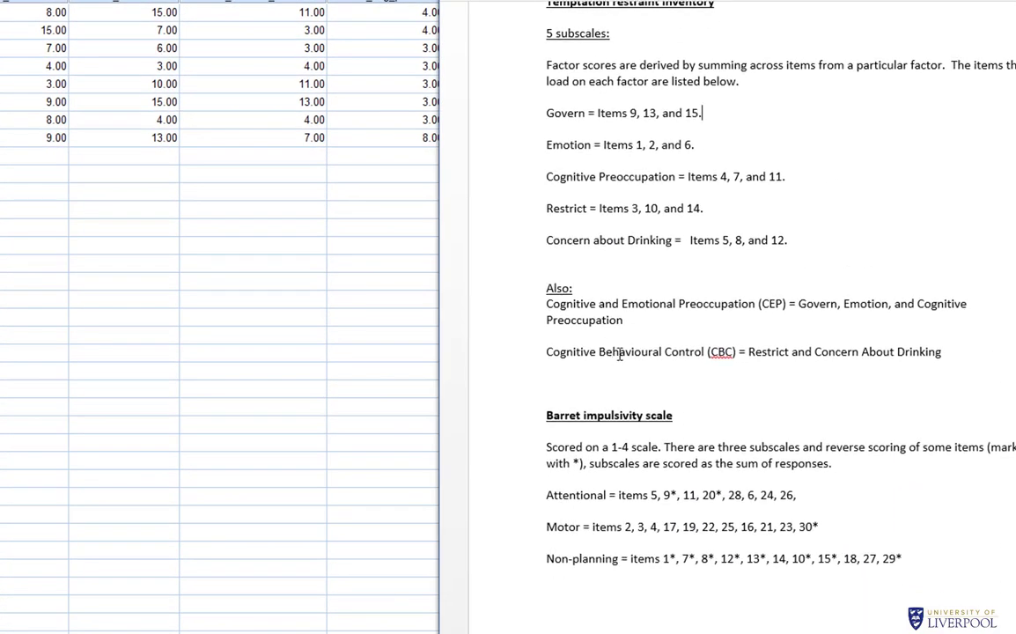
pyautogui.click(663, 319)
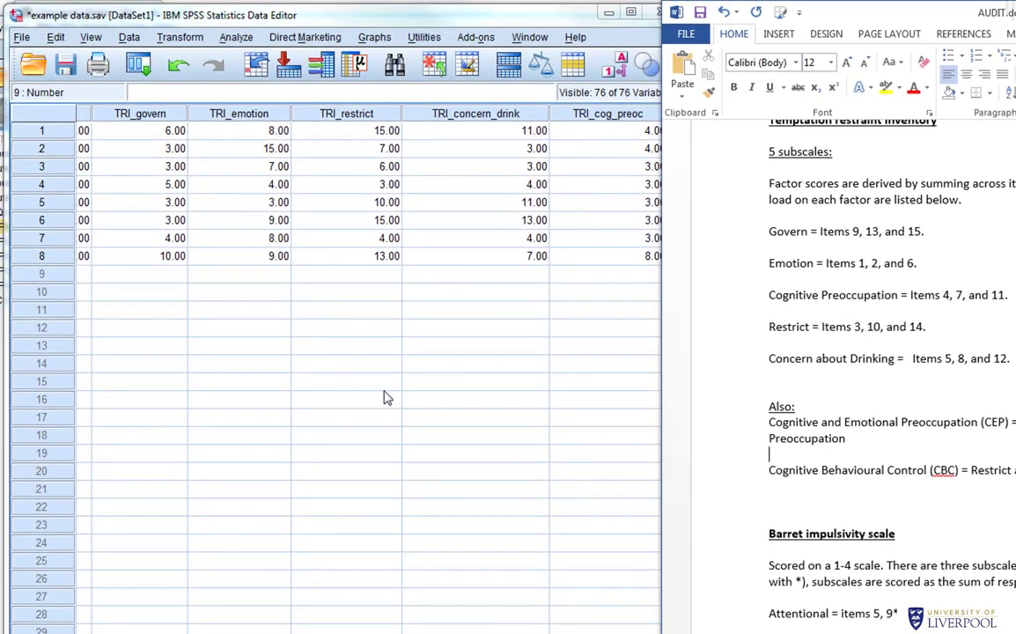
# Step: Open the Frequencies analysis from the Data Editor and remove all TRI items from its chosen variables
pyautogui.click(352, 381)
pyautogui.click(236, 38)
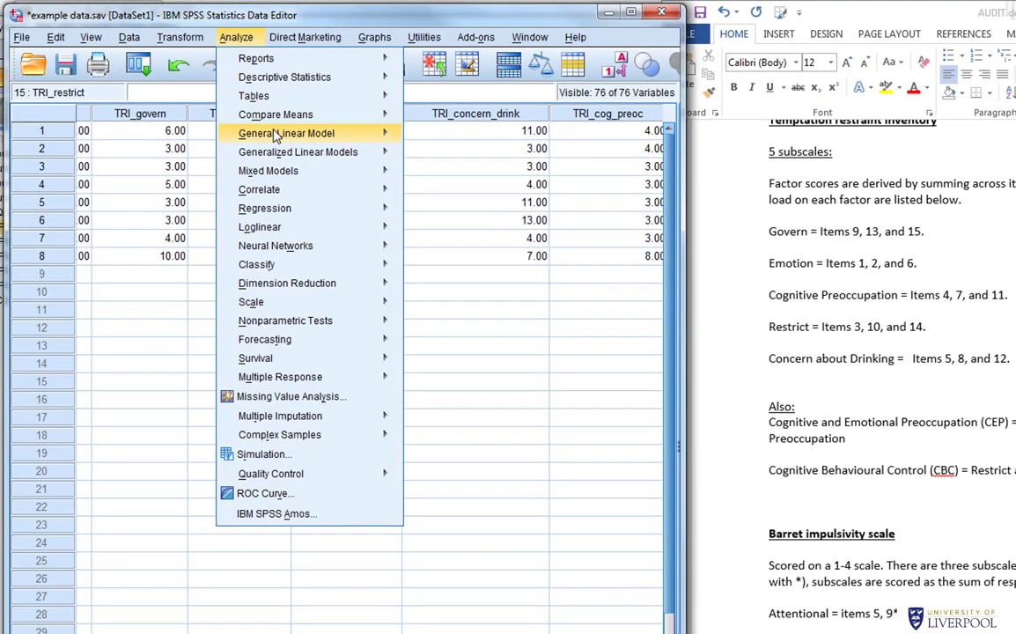
pyautogui.moveTo(299, 78)
pyautogui.click(419, 81)
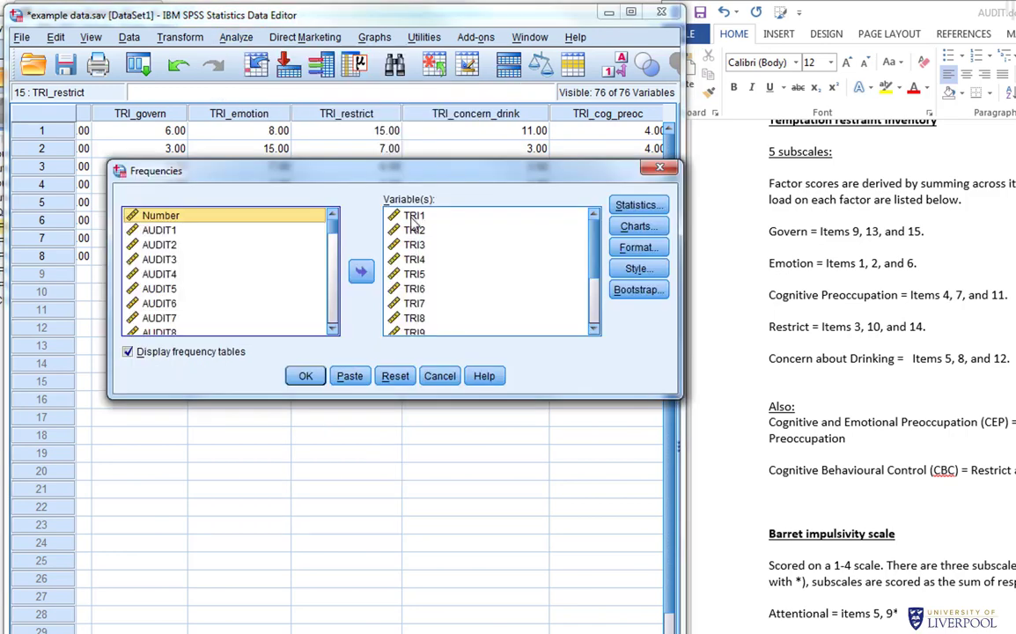
pyautogui.scroll(-2, 426, 328)
pyautogui.hotkey('ctrl', 'a')
pyautogui.click(361, 271)
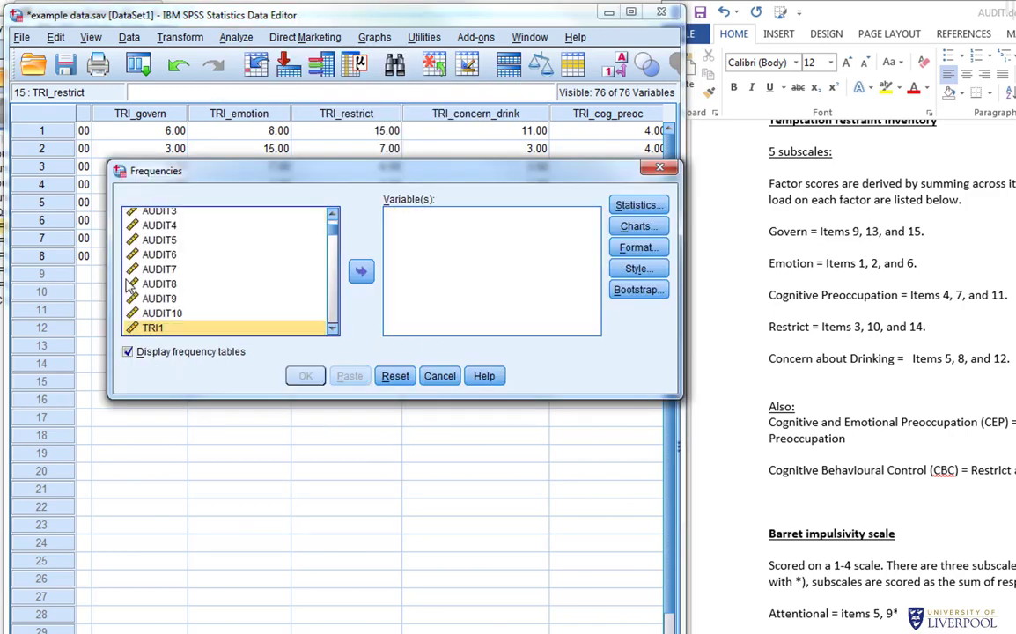
# Step: Add the five subscale variables from TRI_govern to TRI_cog_preoc to the Frequencies variables and paste the command into the syntax
pyautogui.scroll(-10, 141, 268)
pyautogui.click(158, 269)
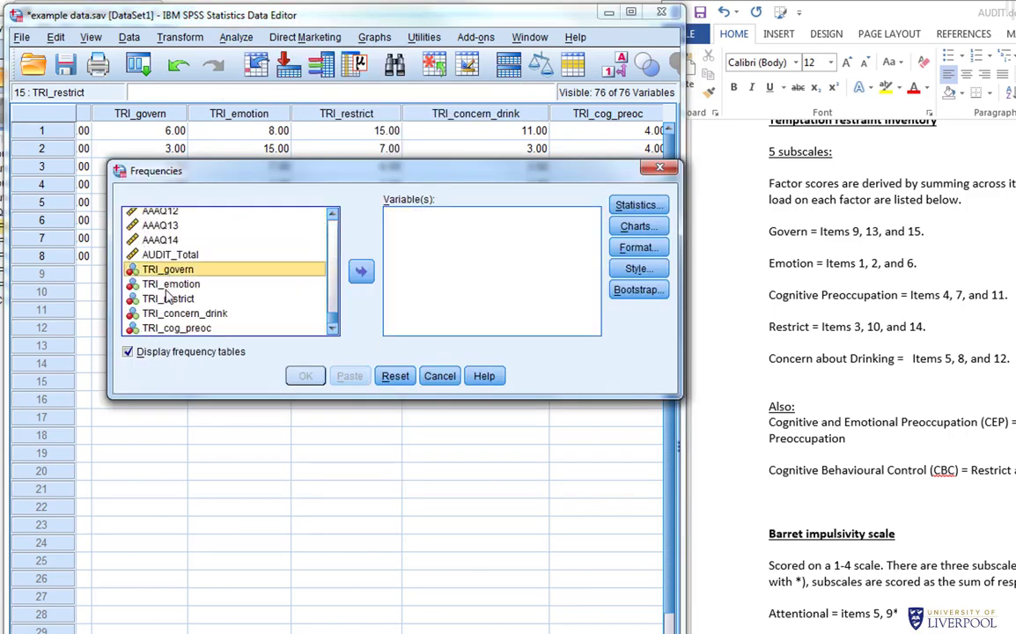
pyautogui.keyDown('shift'); pyautogui.click(163, 328); pyautogui.keyUp('shift')
pyautogui.click(361, 271)
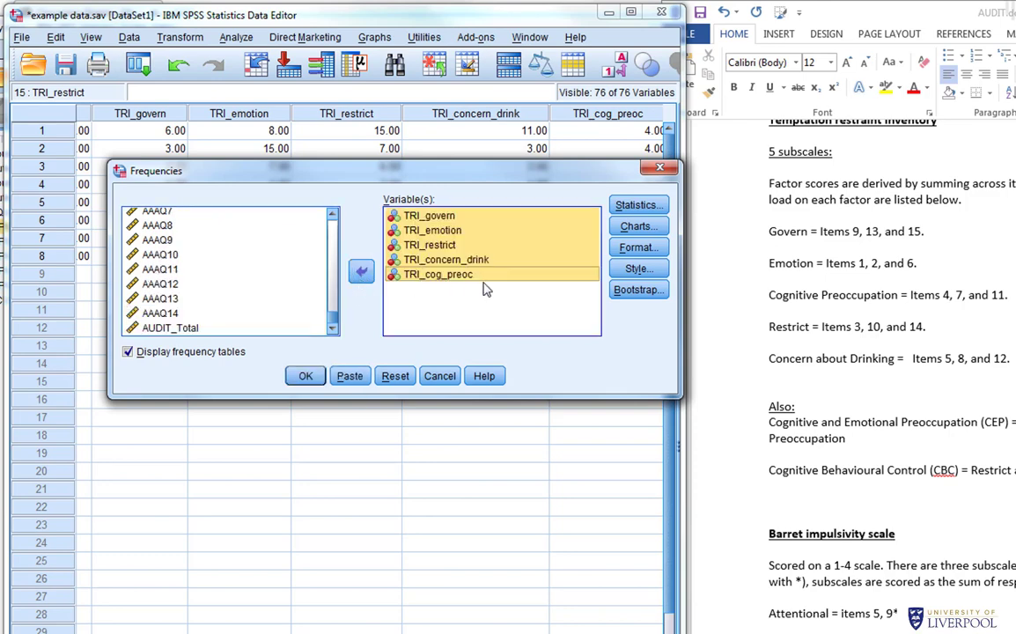
pyautogui.click(357, 379)
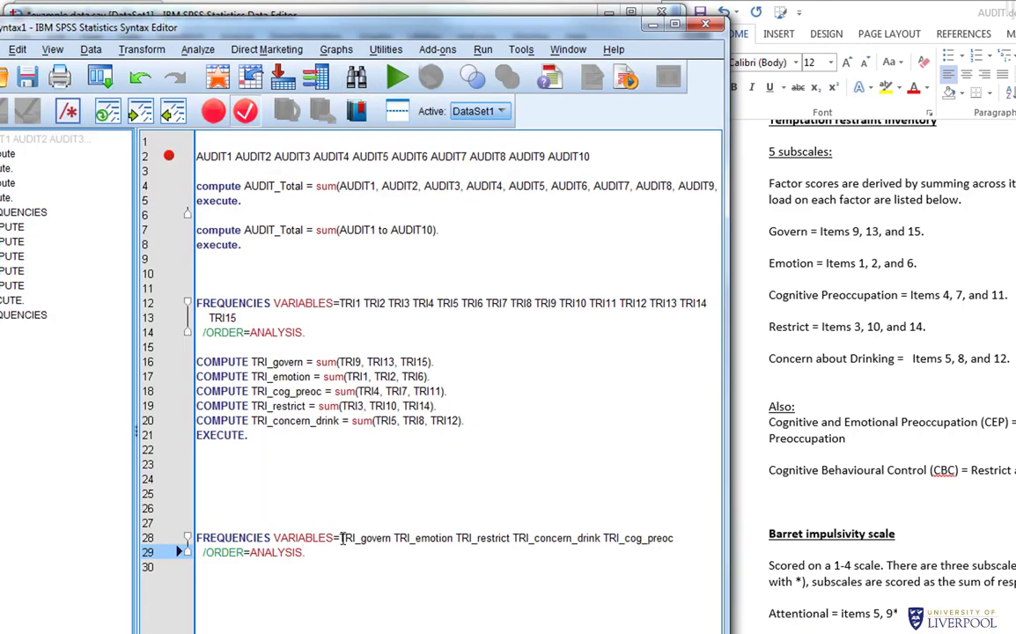
# Step: Add blank lines below the subscale frequencies command and delete three of the blank lines above it
pyautogui.click(312, 568)
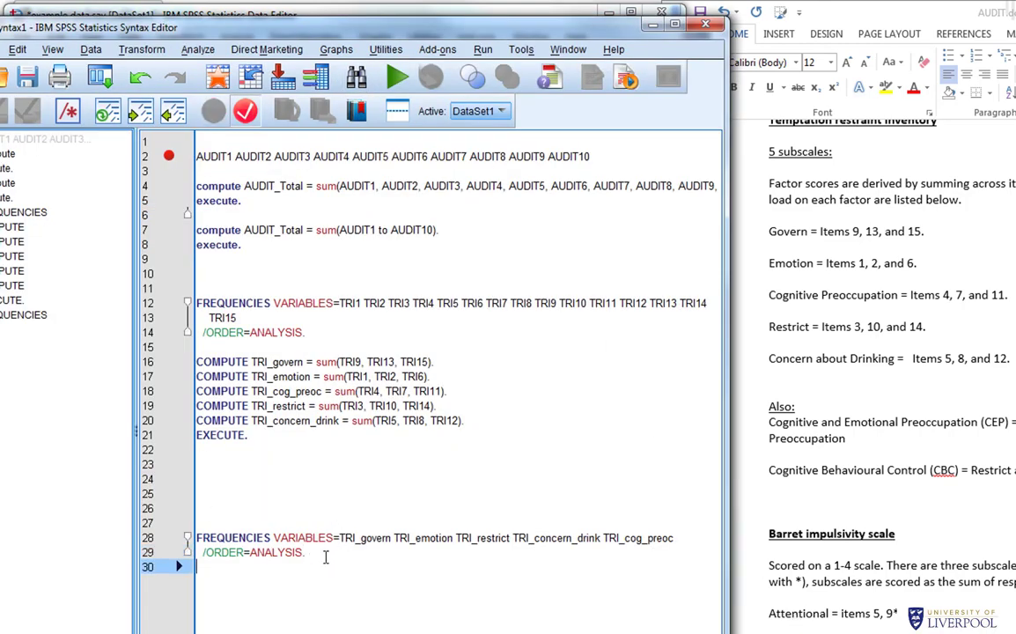
pyautogui.press('Return')
pyautogui.click(248, 461)
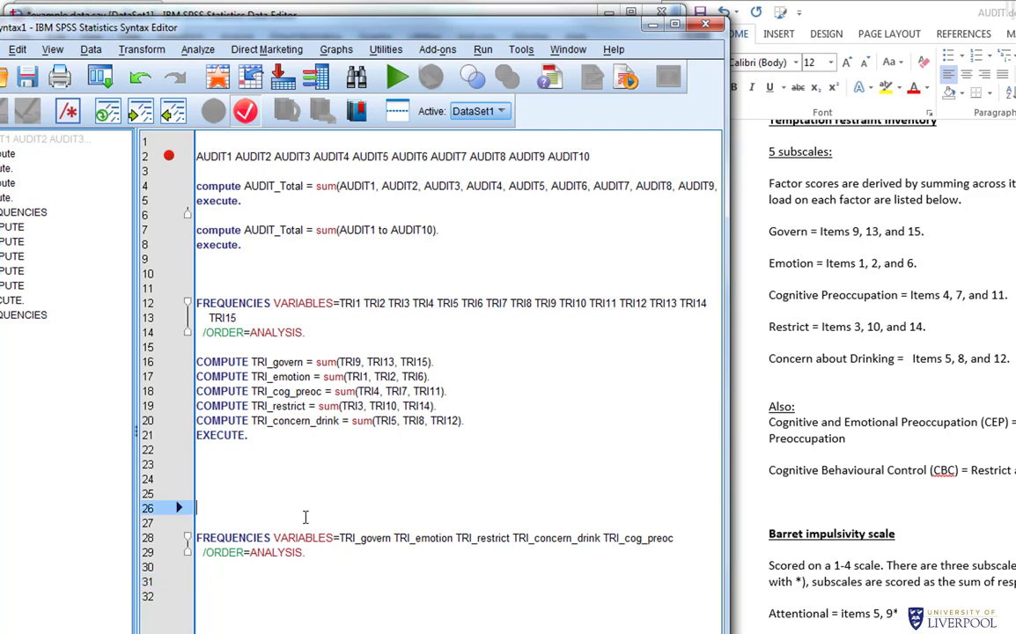
pyautogui.press('Delete')
pyautogui.press('Delete')
pyautogui.press('Delete')
pyautogui.click(242, 533)
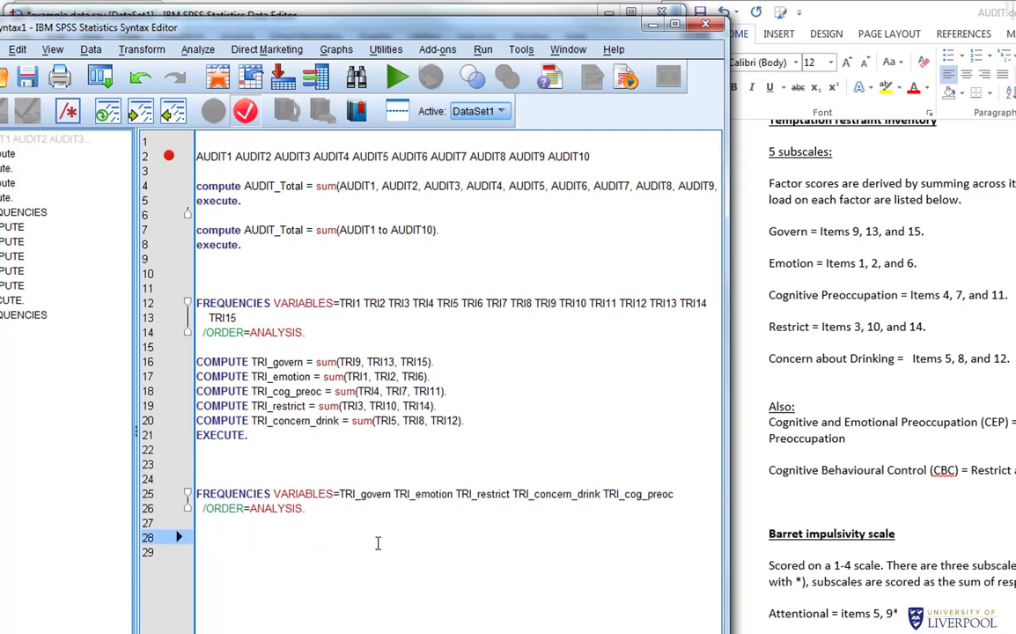
# Step: Begin a compute command for TRI_CEP as the sum of TRI_govern and TRI_emotion, copying both names from the frequencies command and separating them with commas
pyautogui.write('compute ')
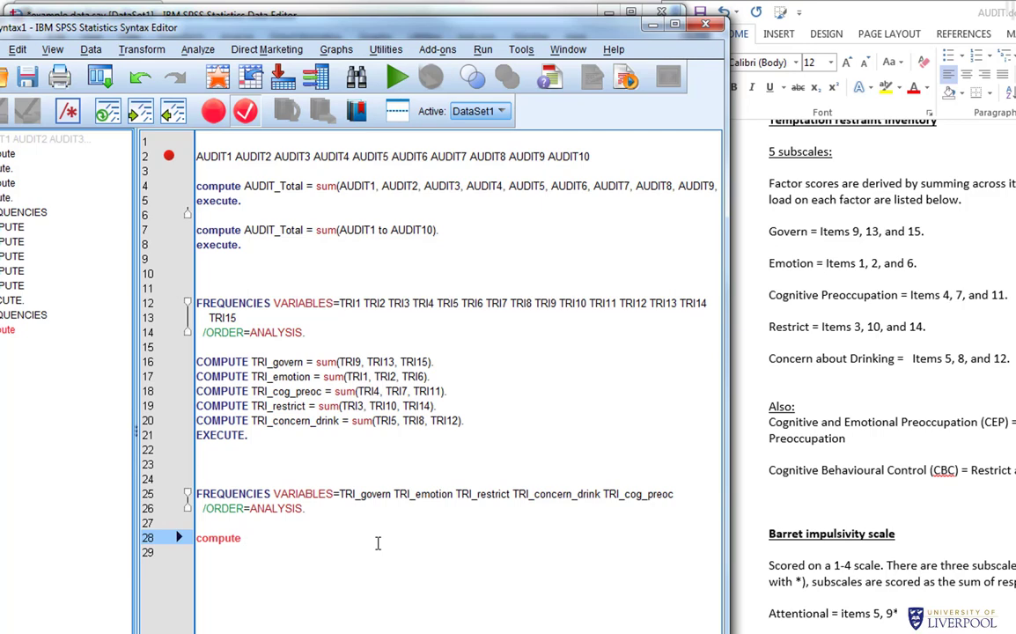
pyautogui.write('TRI_CEP = sum(')
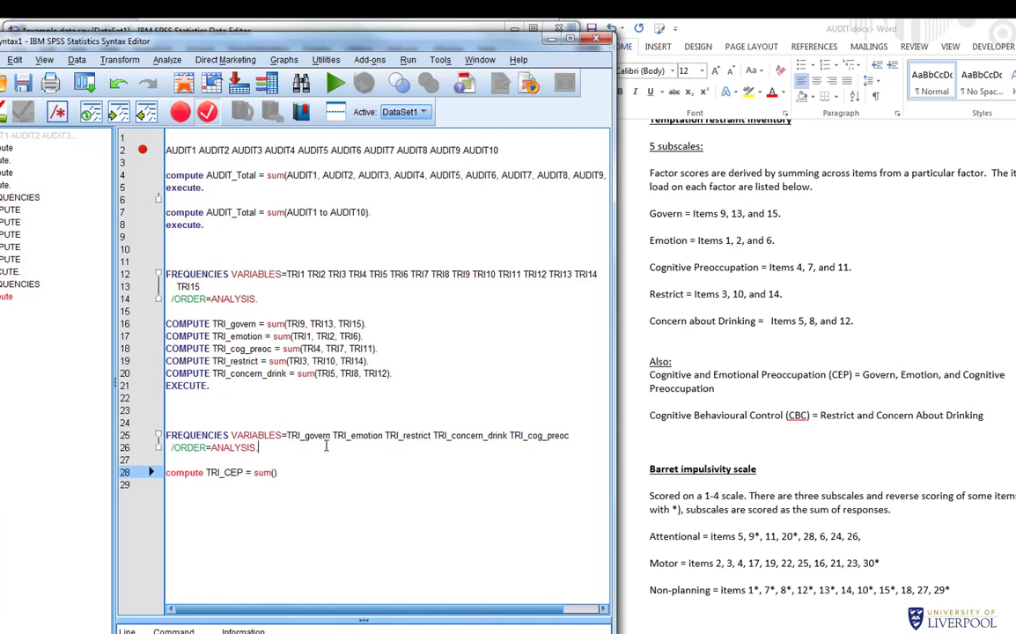
pyautogui.click(378, 435)
pyautogui.moveTo(383, 435); pyautogui.dragTo(287, 435)
pyautogui.hotkey('ctrl', 'c')
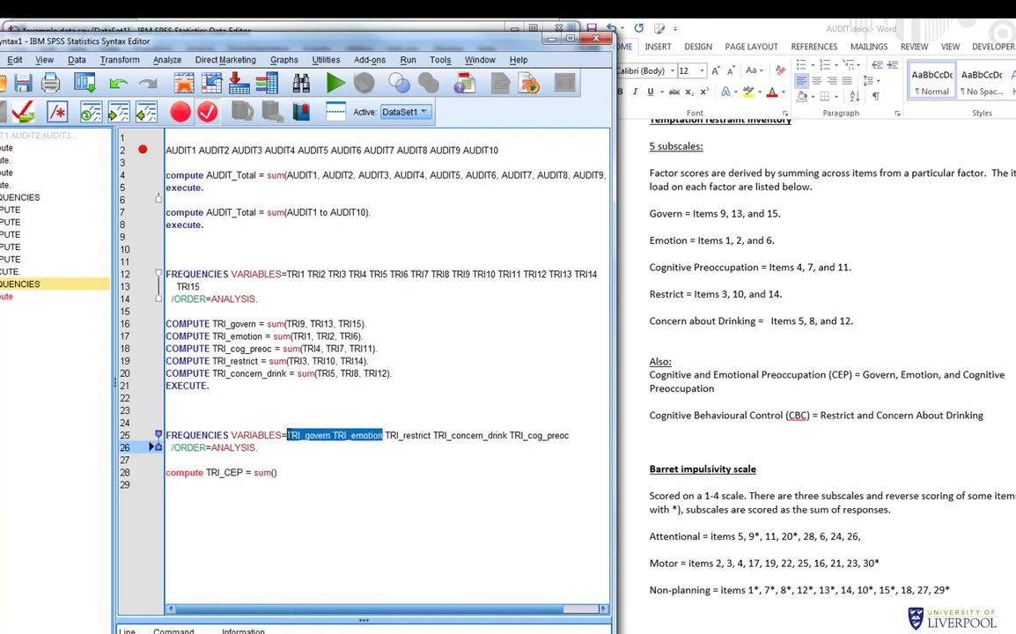
pyautogui.click(276, 472)
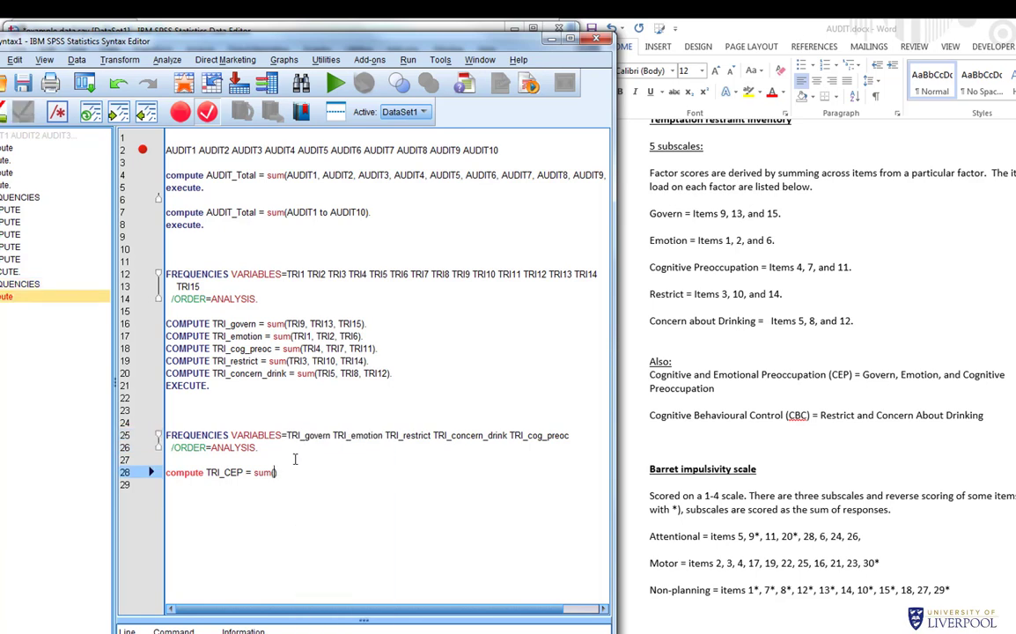
pyautogui.hotkey('ctrl', 'v')
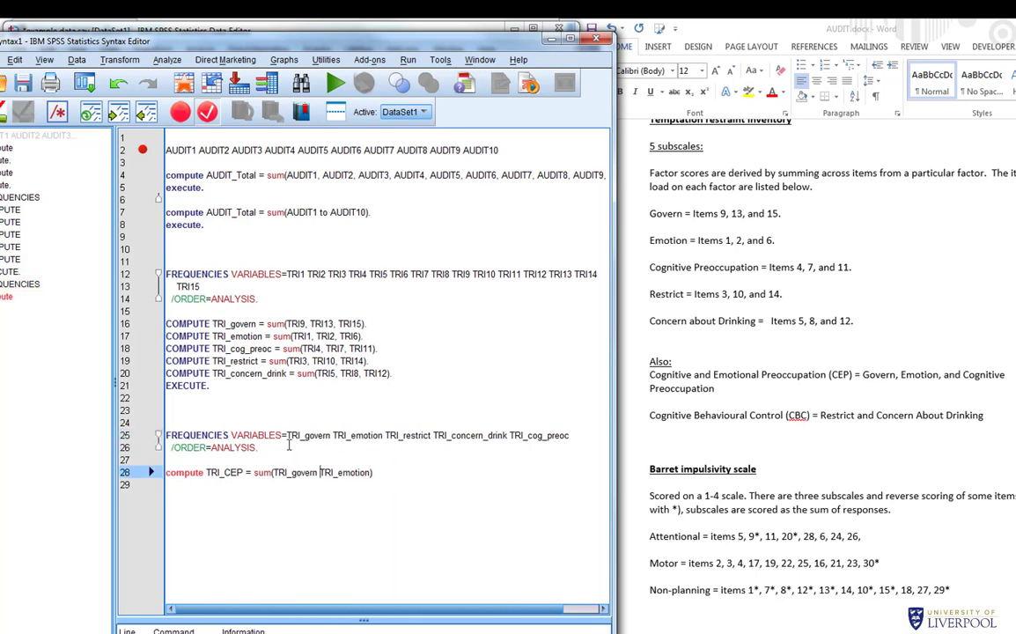
pyautogui.write(',')
pyautogui.press('Right')
# Step: Copy TRI_cog_preoc from the frequencies command into the TRI_CEP sum as its third comma-separated variable
pyautogui.moveTo(584, 440); pyautogui.dragTo(508, 433)
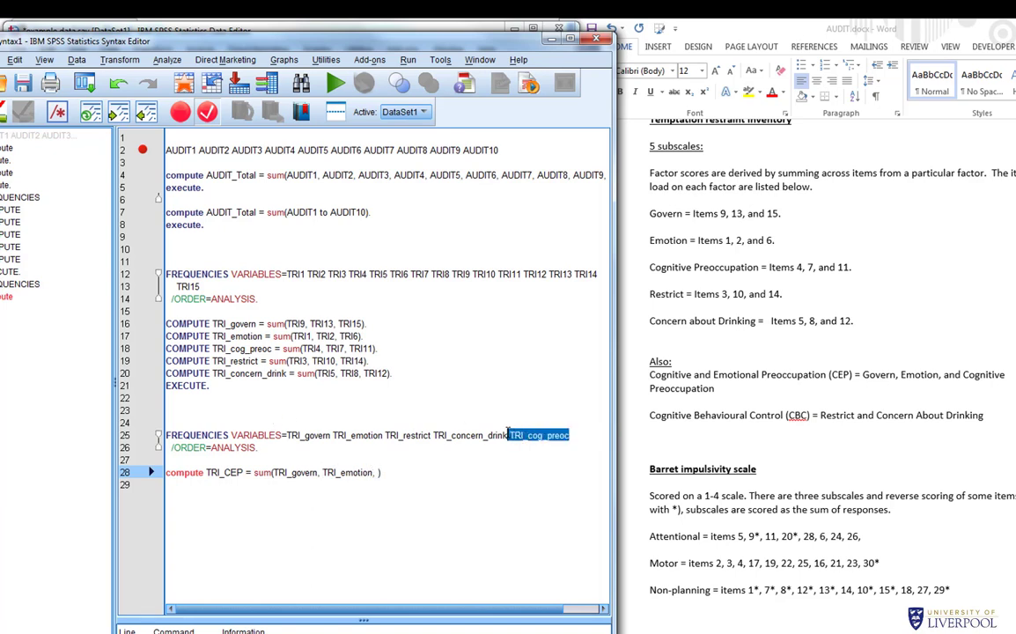
pyautogui.rightClick(520, 436)
pyautogui.click(533, 460)
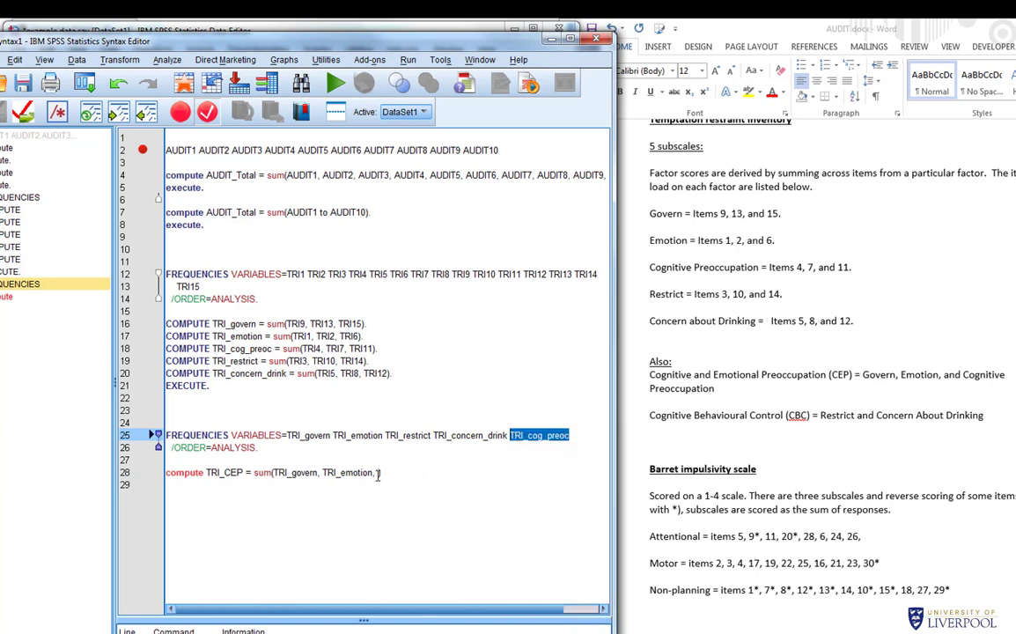
pyautogui.click(377, 472)
pyautogui.hotkey('ctrl', 'v')
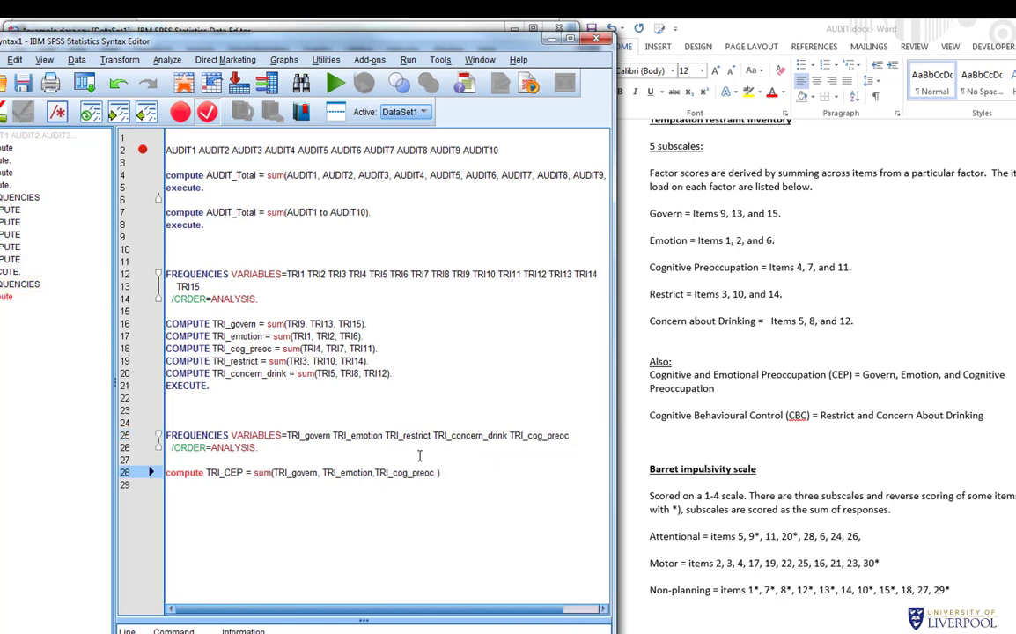
pyautogui.click(374, 472)
pyautogui.write(',')
# Step: End the TRI_CEP command with a period and add an execute. line below it
pyautogui.press('Escape')
pyautogui.press('Return')
pyautogui.write('execut')
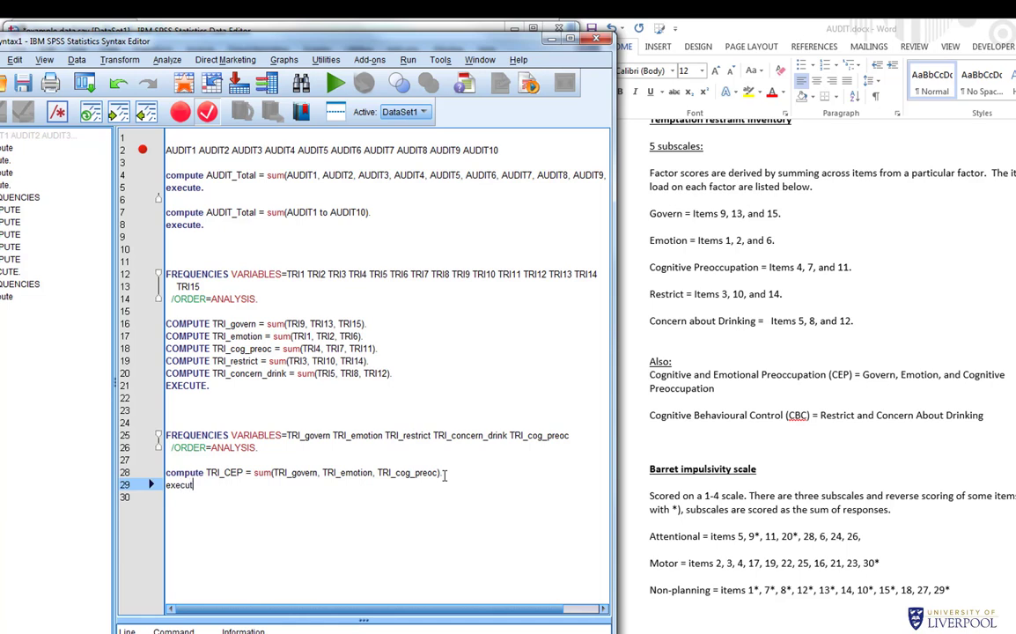
pyautogui.write('e.')
pyautogui.press('Return')
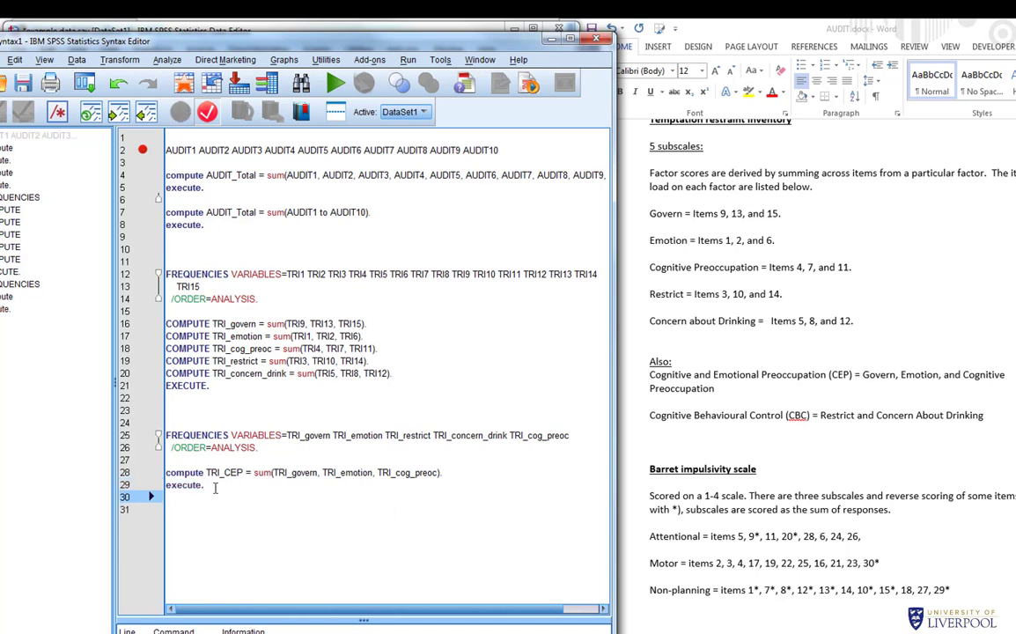
# Step: Run only the TRI_CEP compute and execute lines, check the new column in the Data Editor, and return to the syntax
pyautogui.moveTo(215, 488); pyautogui.dragTo(165, 472)
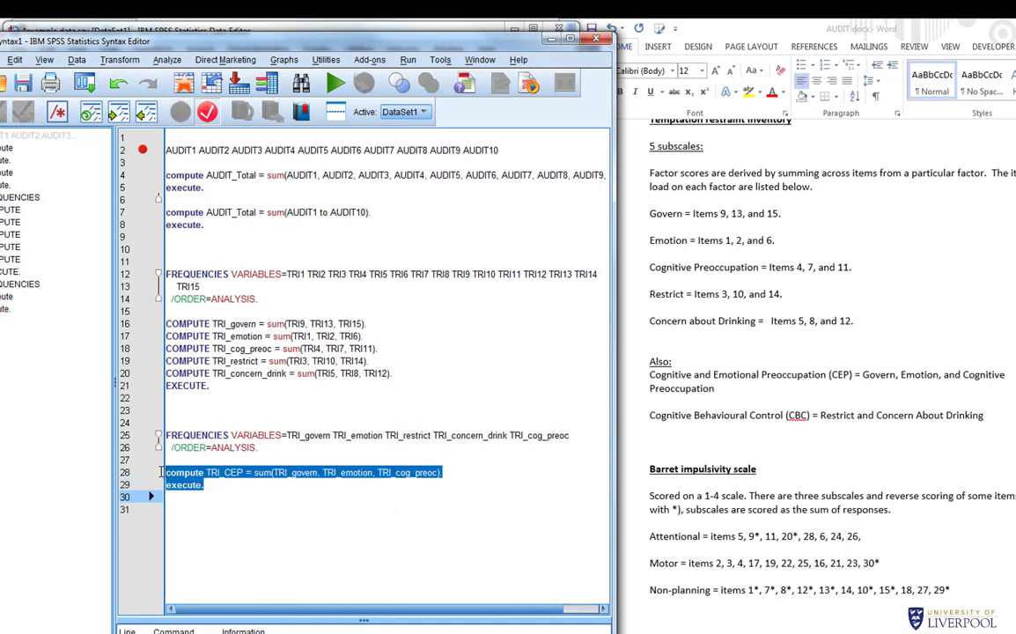
pyautogui.click(338, 88)
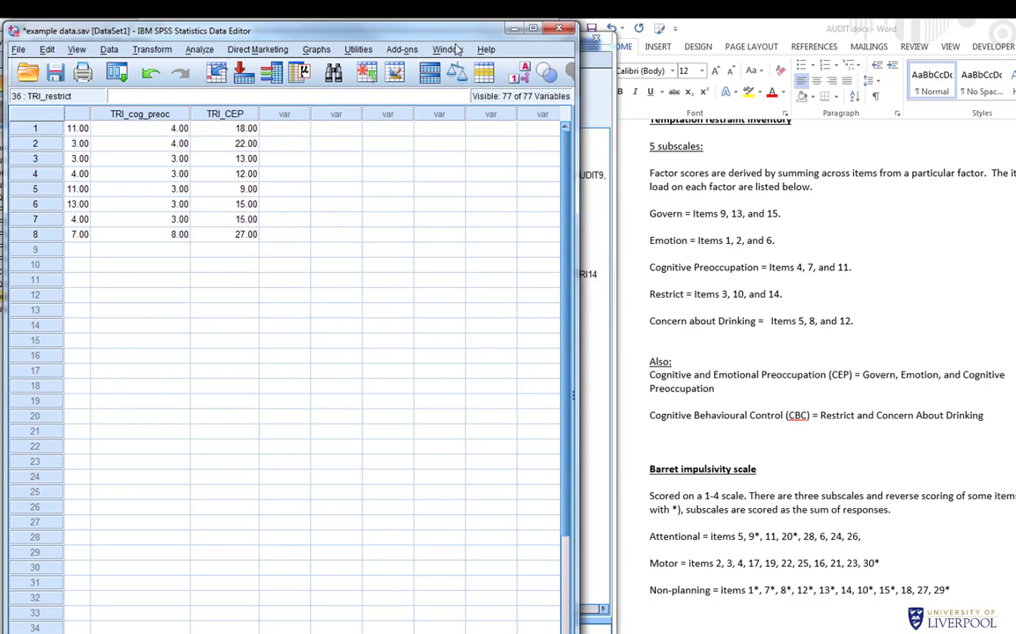
pyautogui.click(514, 29)
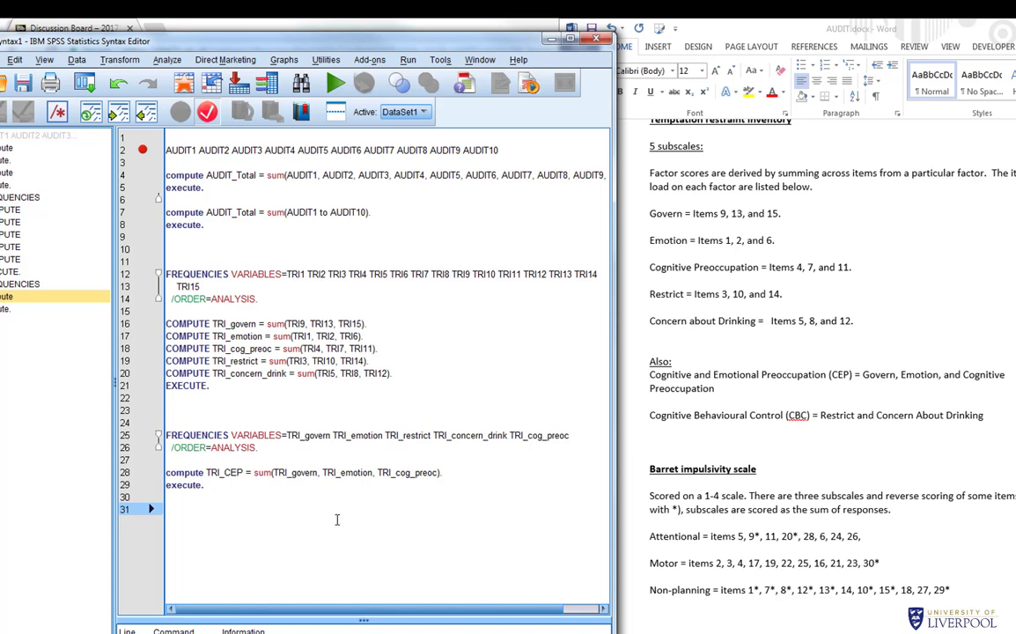
# Step: Add compute TRI_CBC = sum(TRI_restrict, TRI_concern_drink). with an execute. line below the TRI_CEP command, and run these two lines
pyautogui.hotkey('ctrl', 'v')
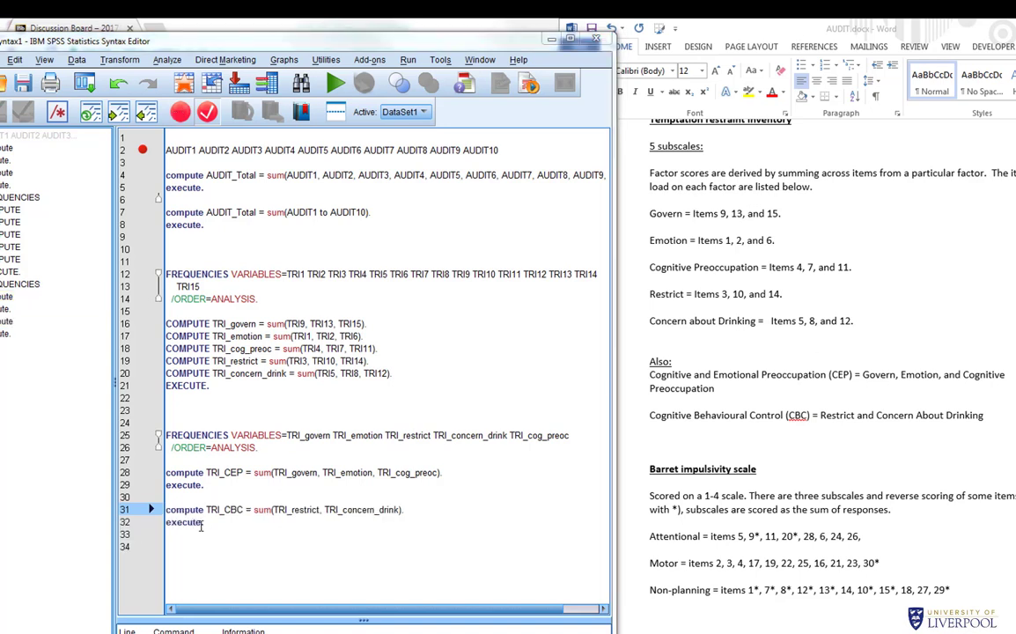
pyautogui.moveTo(206, 526); pyautogui.dragTo(164, 509)
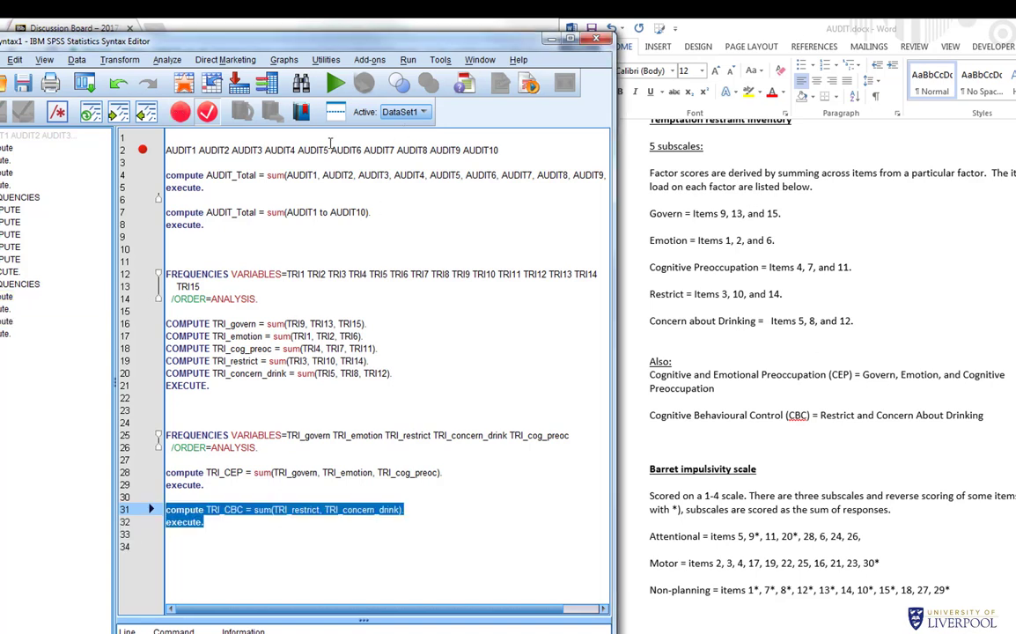
pyautogui.click(337, 85)
# Step: Check the TRI_CBC column in the Data Editor, the Barret impulsivity scale scoring rules in the Word document, and the BIS item columns
pyautogui.hotkey('alt', 'Tab')
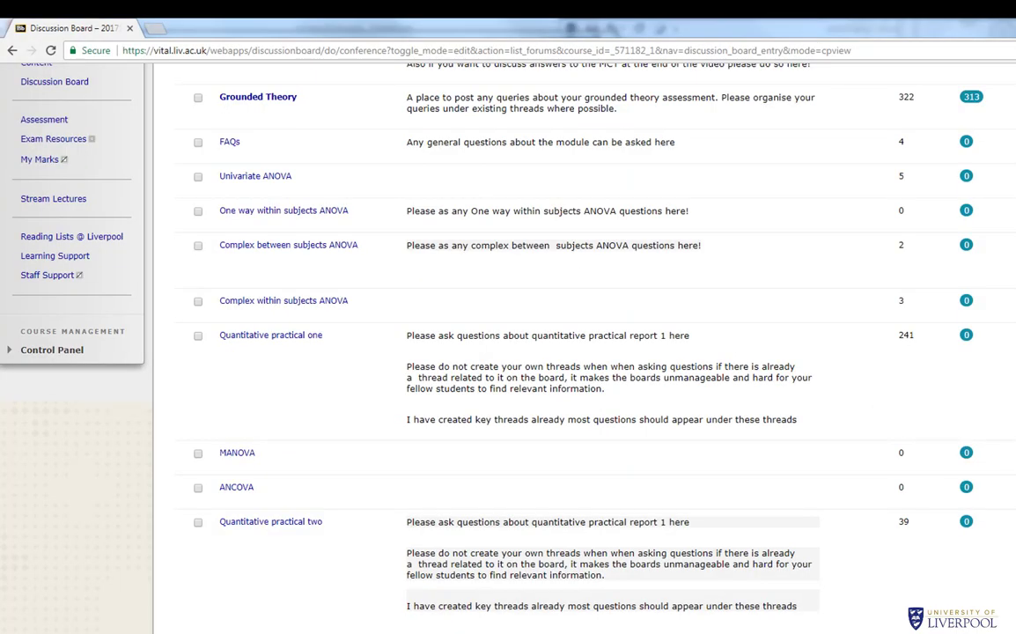
pyautogui.hotkey('alt', 'Tab')
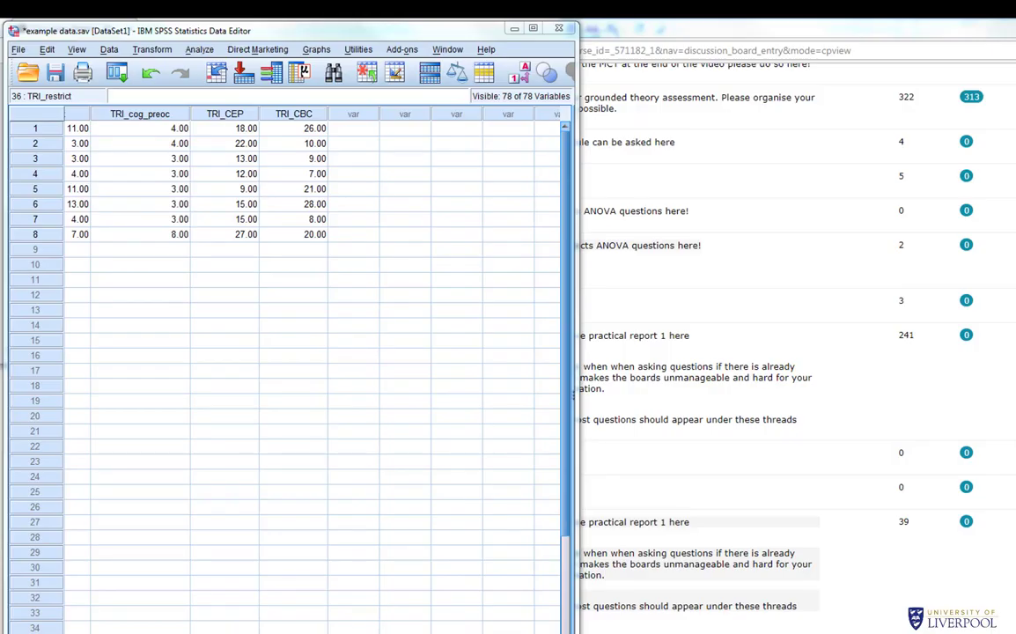
pyautogui.hotkey('alt', 'Tab')
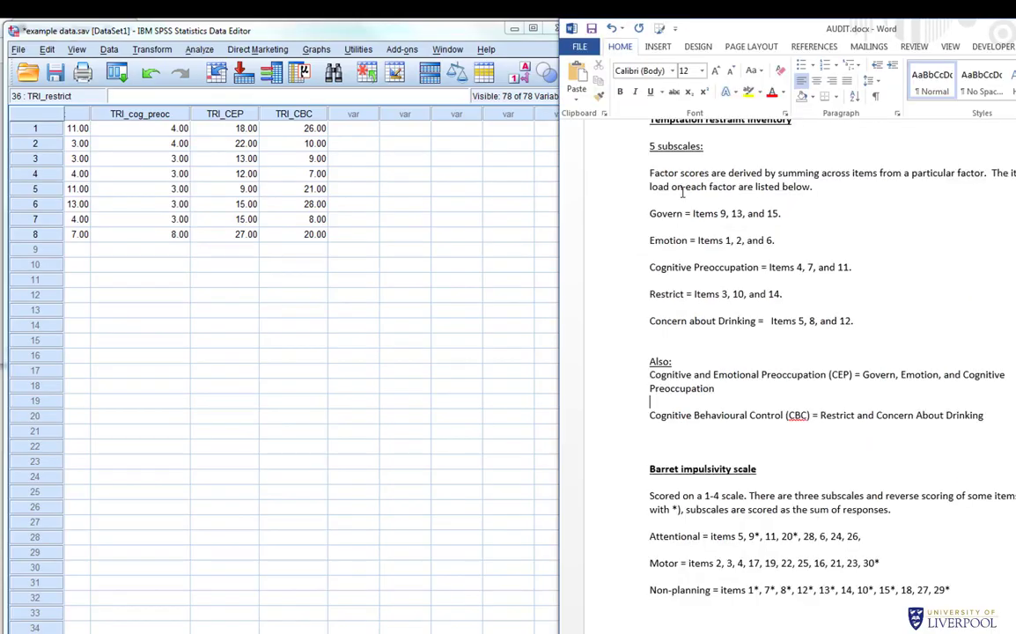
pyautogui.click(774, 450)
pyautogui.scroll(-2, 765, 453)
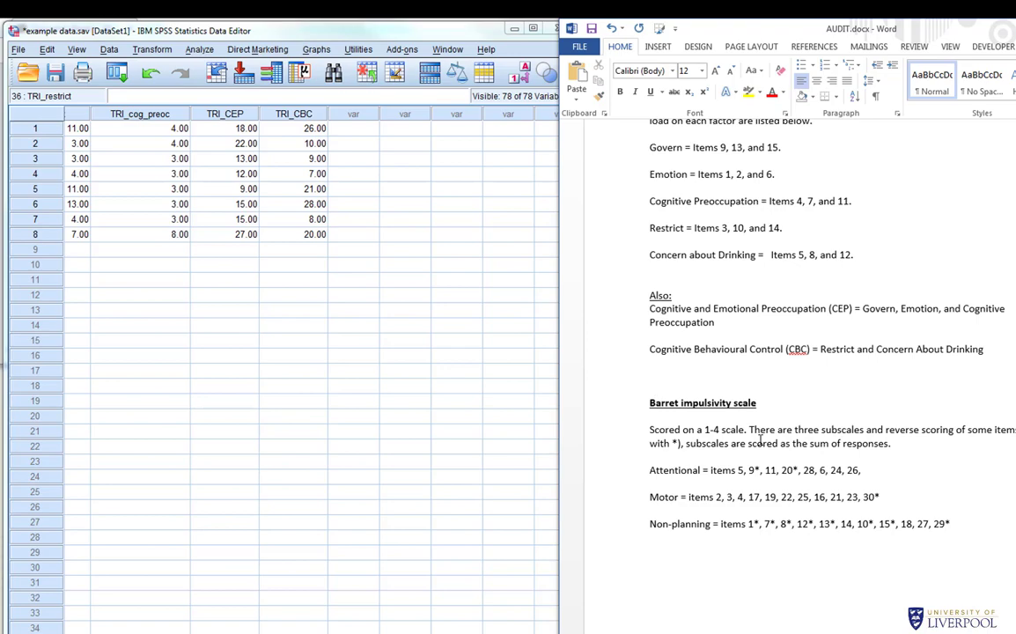
pyautogui.scroll(-4, 752, 429)
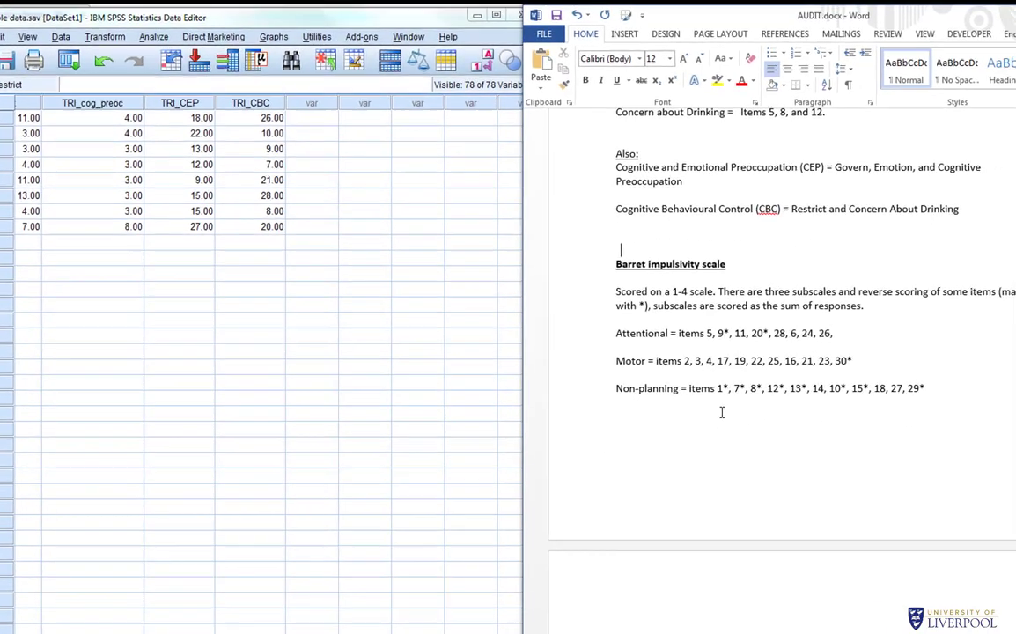
pyautogui.scroll(-2, 635, 236)
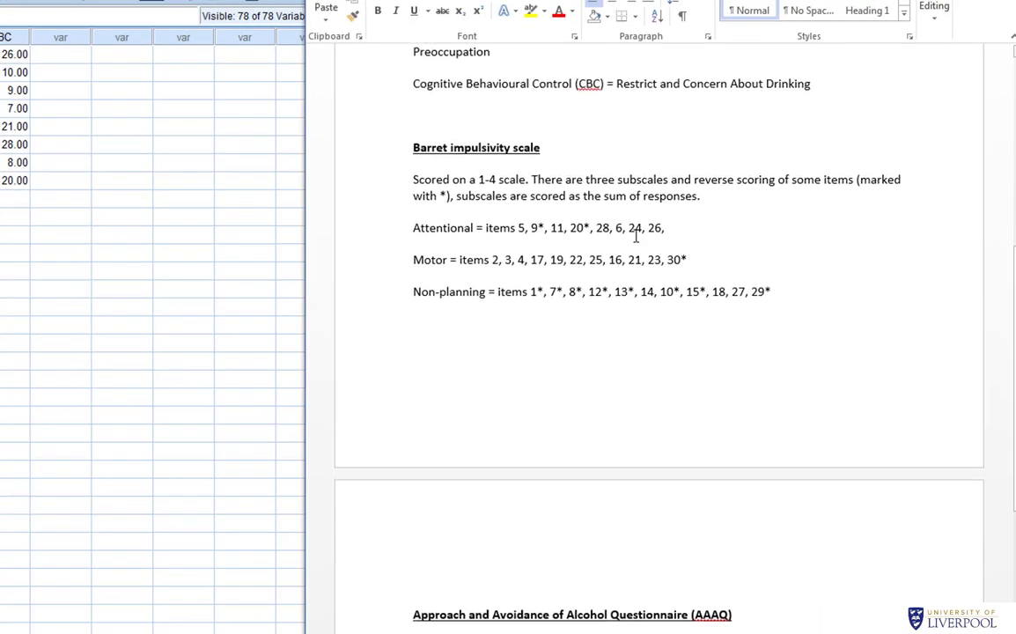
pyautogui.hotkey('alt', 'Tab')
pyautogui.hscroll(-15, 153, 334)
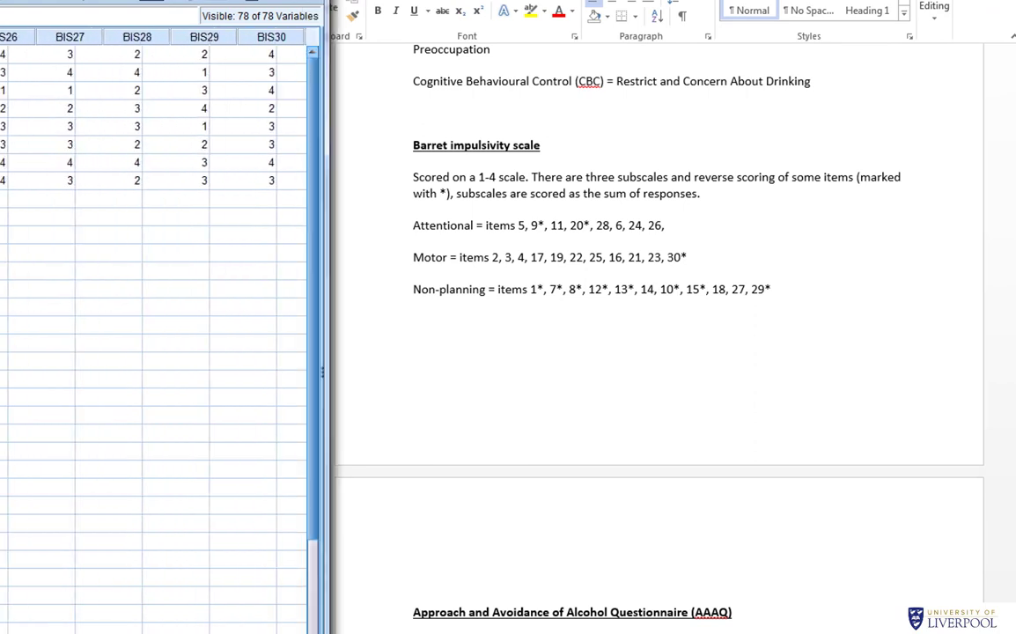
pyautogui.hscroll(3, 154, 334)
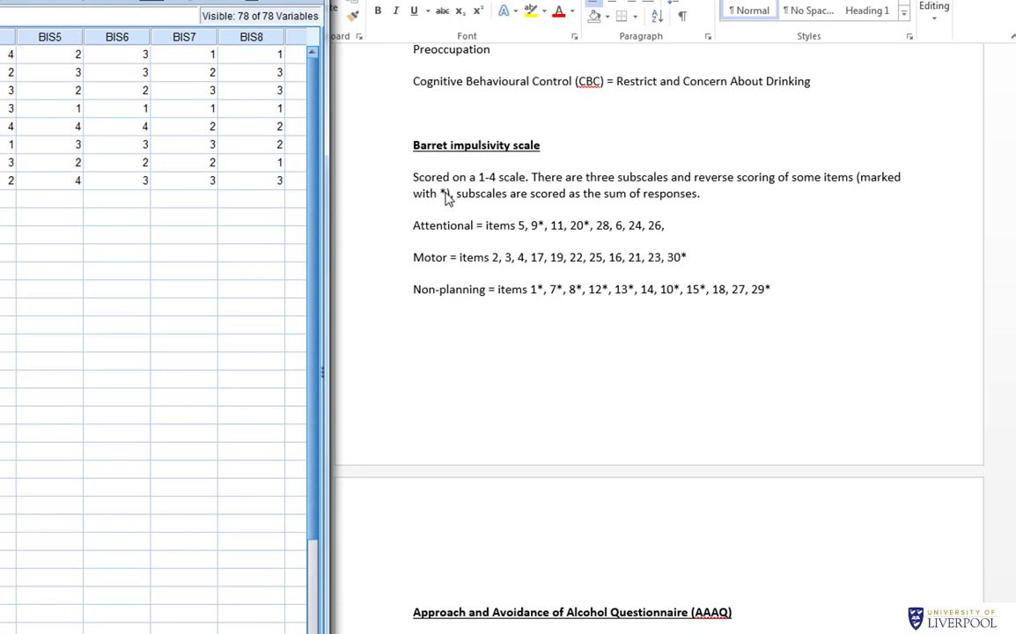
# Step: Add the reverse-scoring example "5-score e.g. score of 1 , 5-1 = 4" on a new line below the Barret impulsivity scale description
pyautogui.click(653, 250)
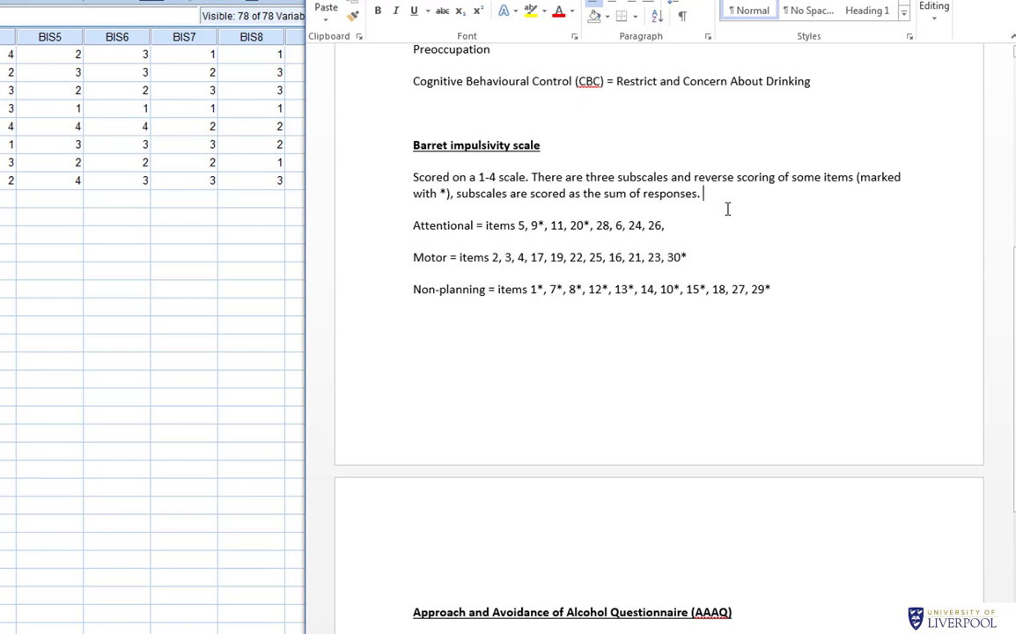
pyautogui.press('Return')
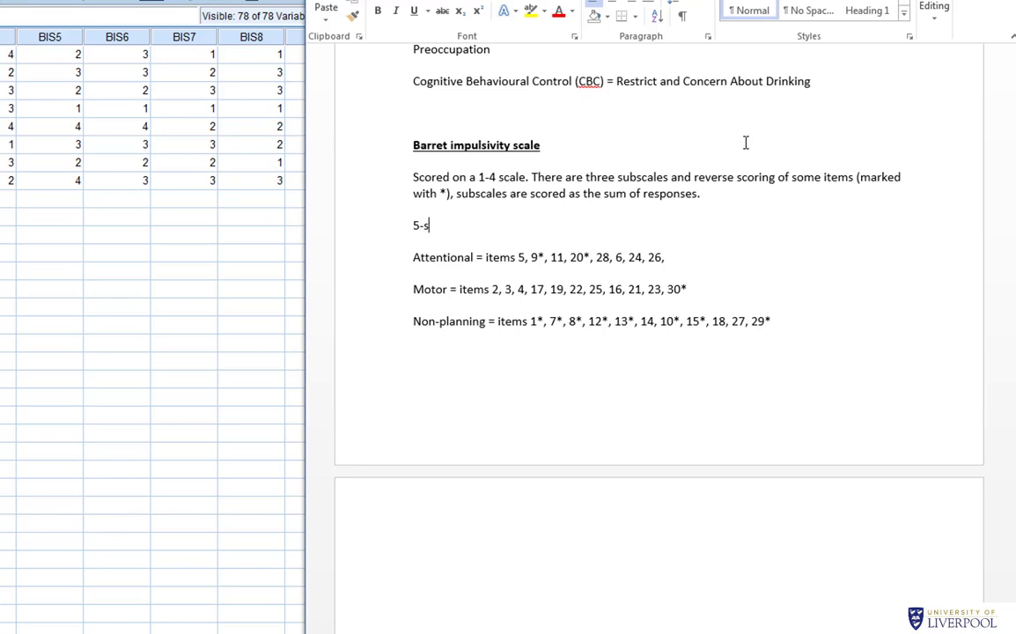
pyautogui.write('e e.g. score of 1 , 5-1 =')
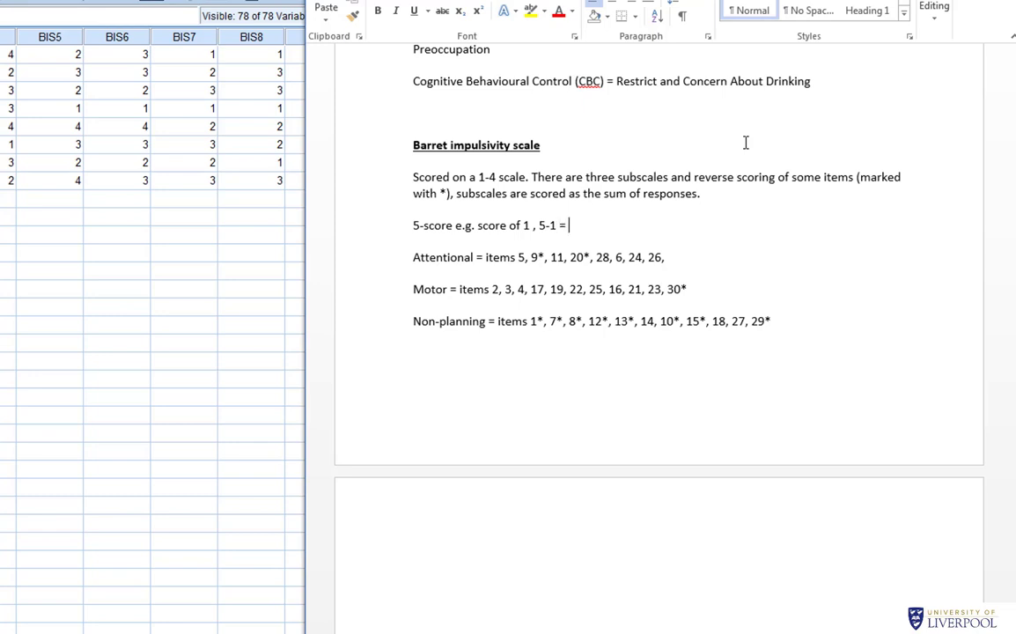
pyautogui.write('4')
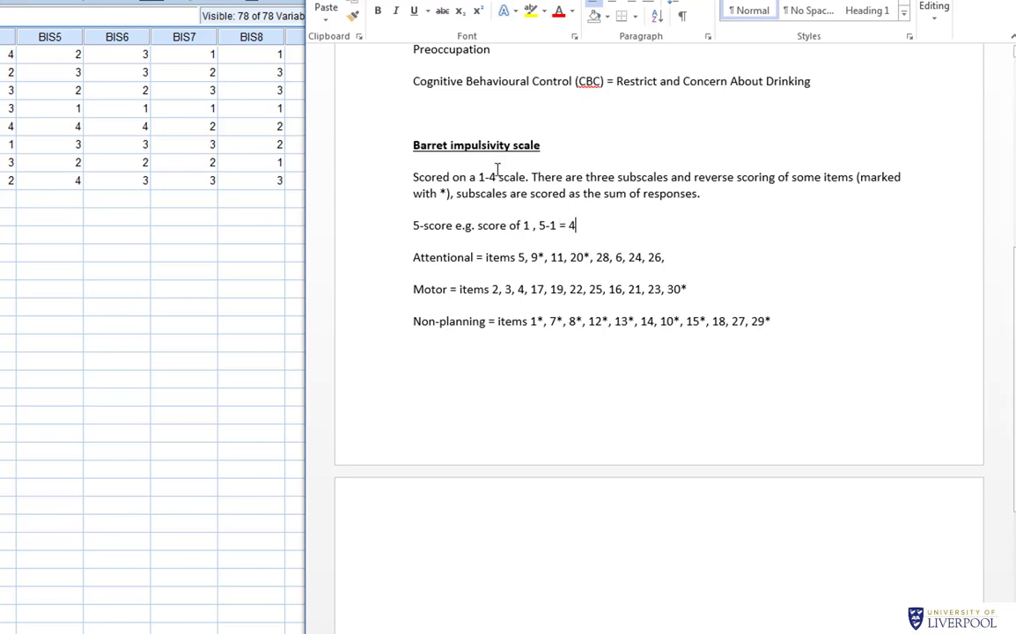
# Step: Review the reverse-scoring example against the 1-4 scale, and delete the example text from the Word document
pyautogui.doubleClick(526, 226)
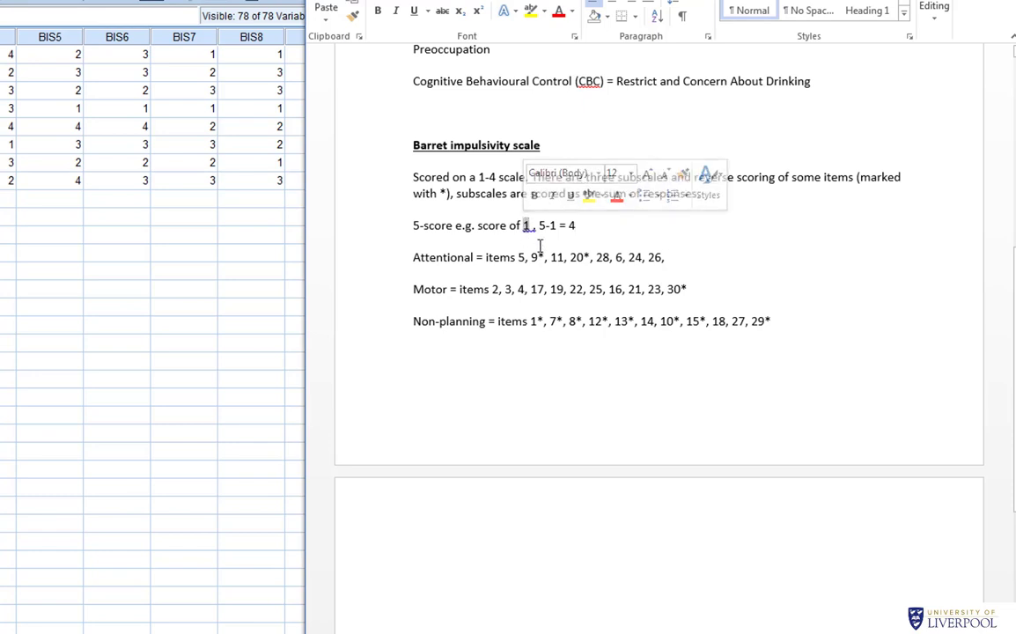
pyautogui.click(414, 239)
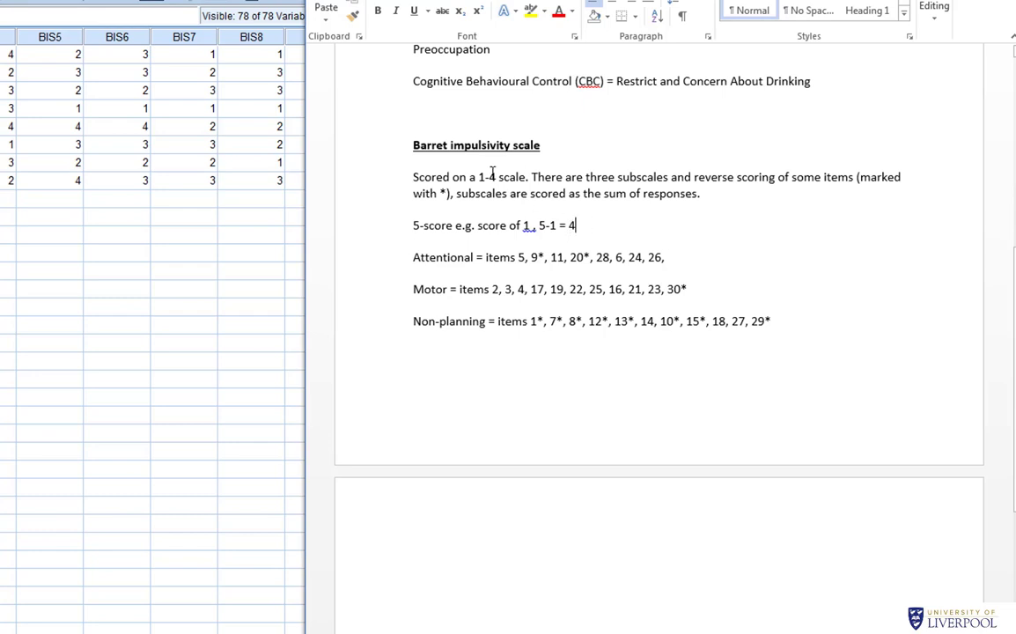
pyautogui.moveTo(490, 176); pyautogui.dragTo(497, 176)
pyautogui.moveTo(695, 227); pyautogui.dragTo(408, 226)
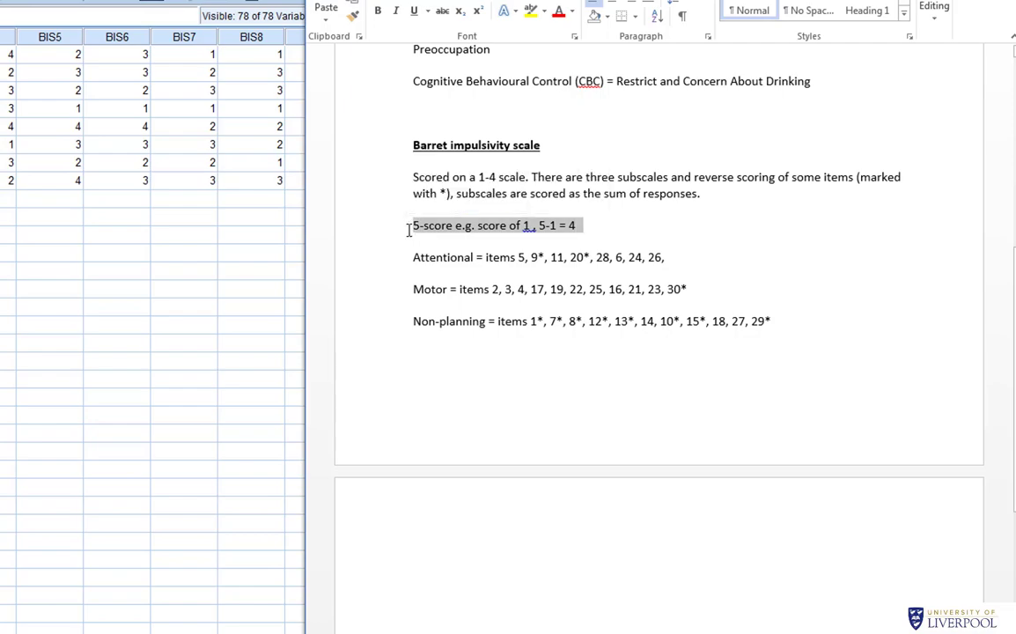
pyautogui.press('Delete')
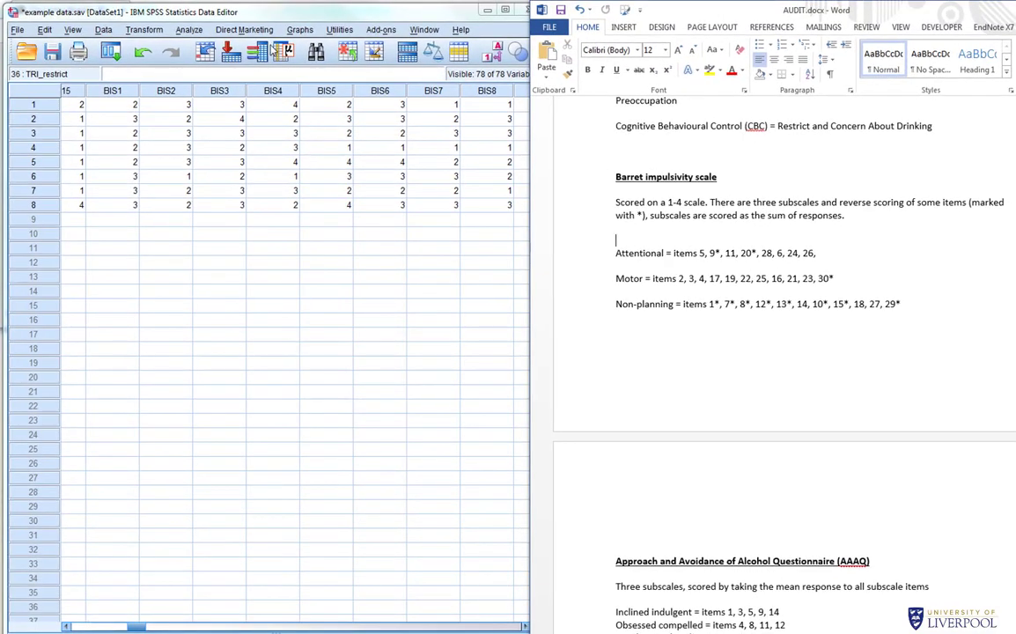
# Step: Open the Frequencies analysis from the Data Editor and remove the five TRI subscale variables from its chosen variables
pyautogui.click(189, 29)
pyautogui.moveTo(198, 64)
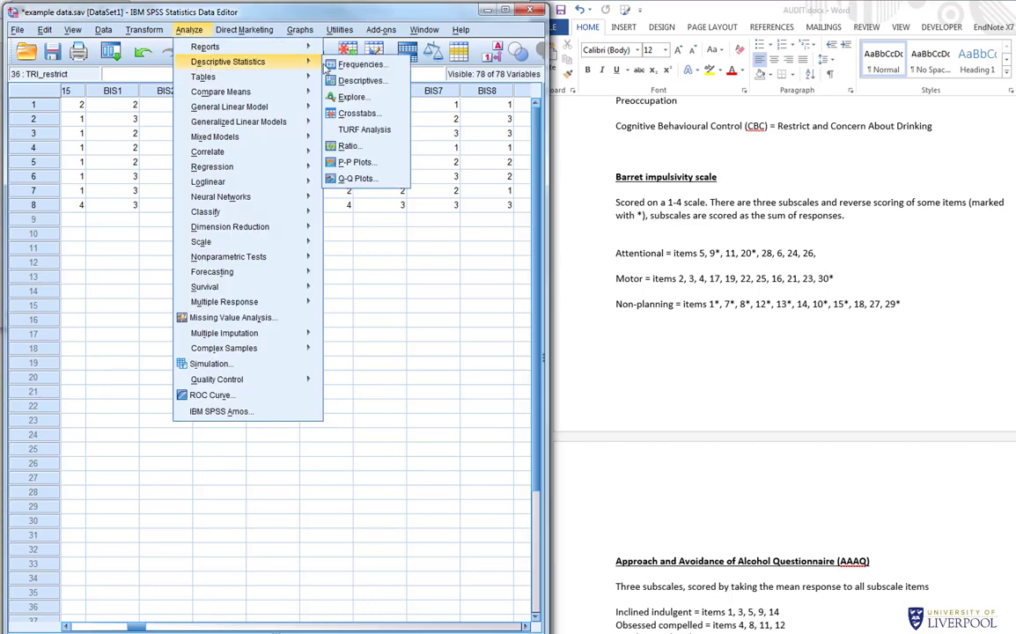
pyautogui.click(313, 63)
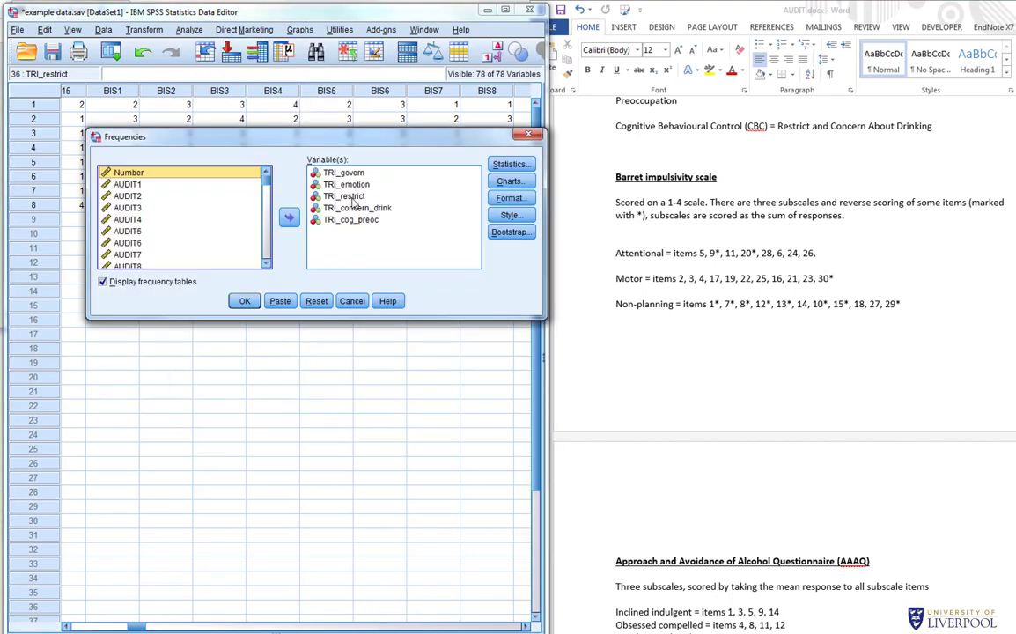
pyautogui.click(319, 173)
pyautogui.keyDown('shift'); pyautogui.click(319, 220); pyautogui.keyUp('shift')
pyautogui.click(290, 218)
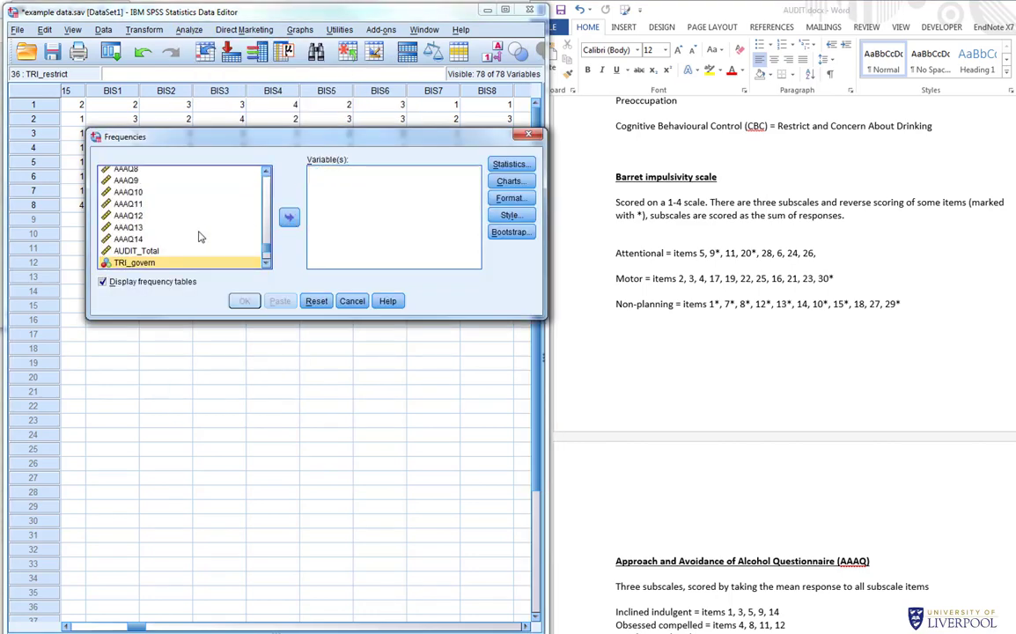
# Step: Choose BIS1 to BIS30 as the Frequencies variables and paste the command into the syntax file
pyautogui.scroll(-1, 198, 233)
pyautogui.scroll(5, 197, 233)
pyautogui.scroll(7, 198, 233)
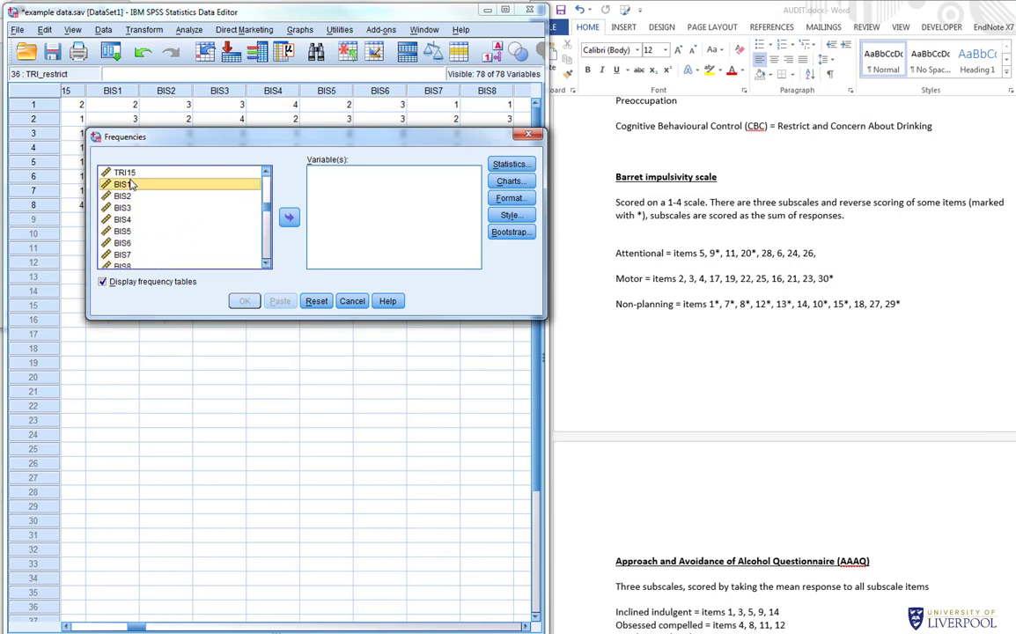
pyautogui.scroll(-7, 145, 216)
pyautogui.scroll(-1, 145, 218)
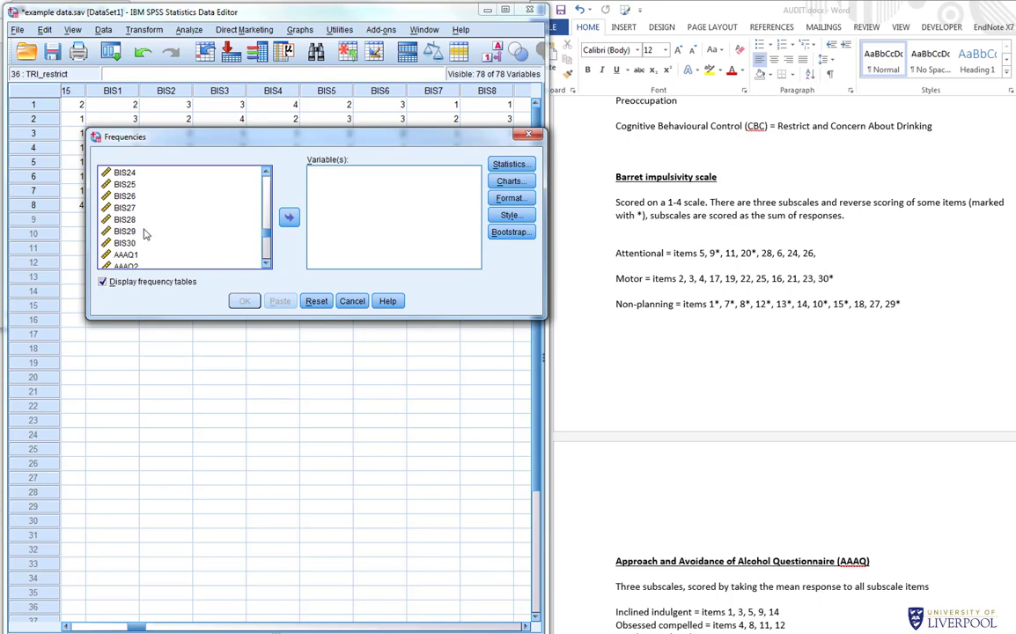
pyautogui.keyDown('shift'); pyautogui.click(126, 220); pyautogui.keyUp('shift')
pyautogui.click(289, 218)
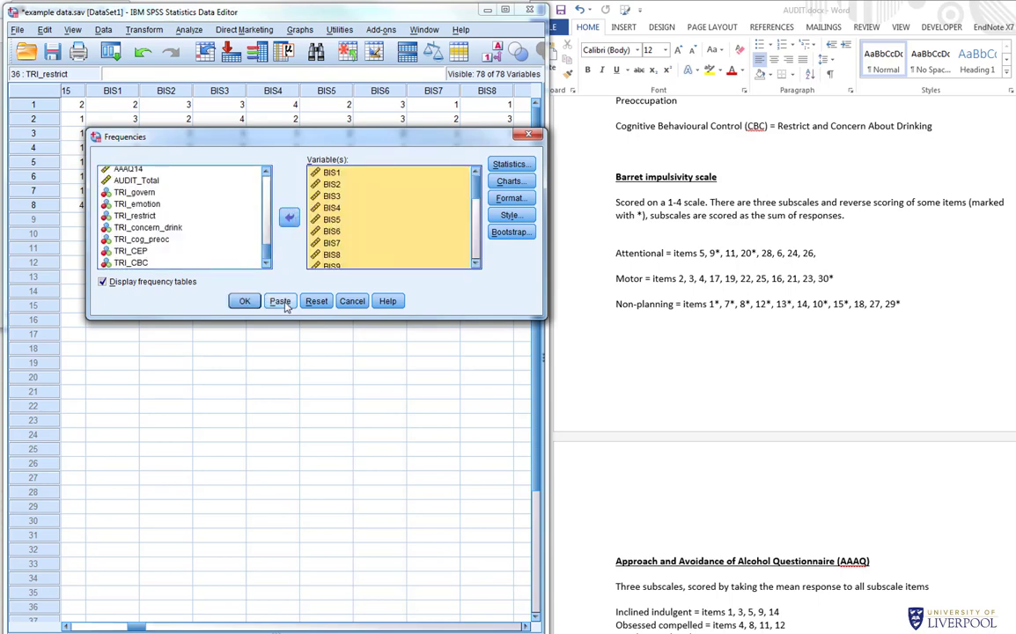
pyautogui.click(283, 301)
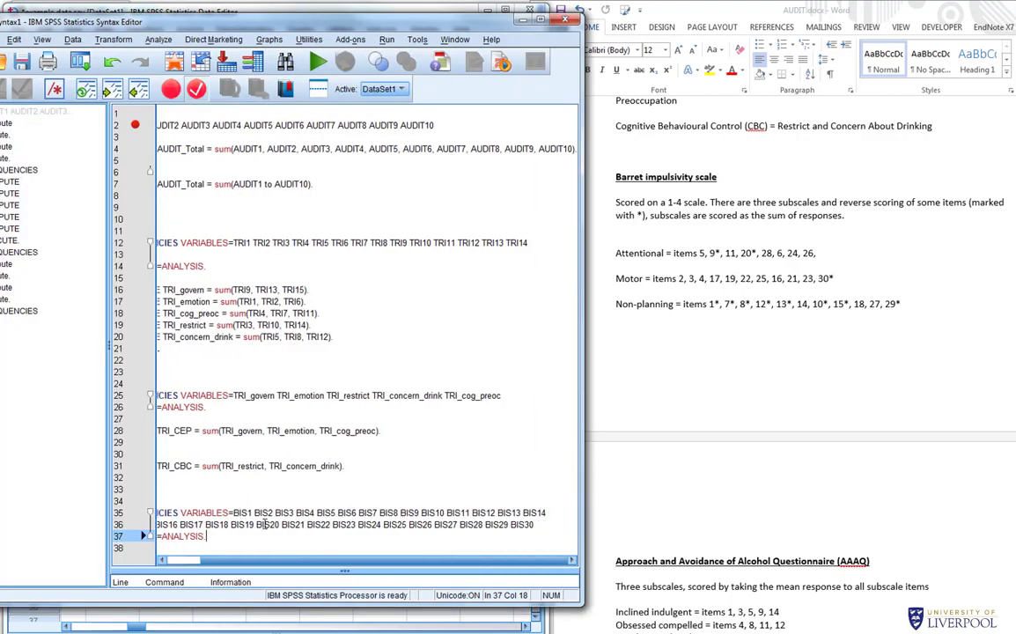
# Step: Insert a block of blank lines below the BIS Frequencies command and widen the Syntax Editor window
pyautogui.press('Return')
pyautogui.press('Return')
pyautogui.press('Return')
pyautogui.press('Return')
pyautogui.press('Return')
pyautogui.press('Return')
pyautogui.press('Return')
pyautogui.press('Return')
pyautogui.press('Return')
pyautogui.press('Return')
pyautogui.press('Return')
pyautogui.press('Return')
pyautogui.press('Return')
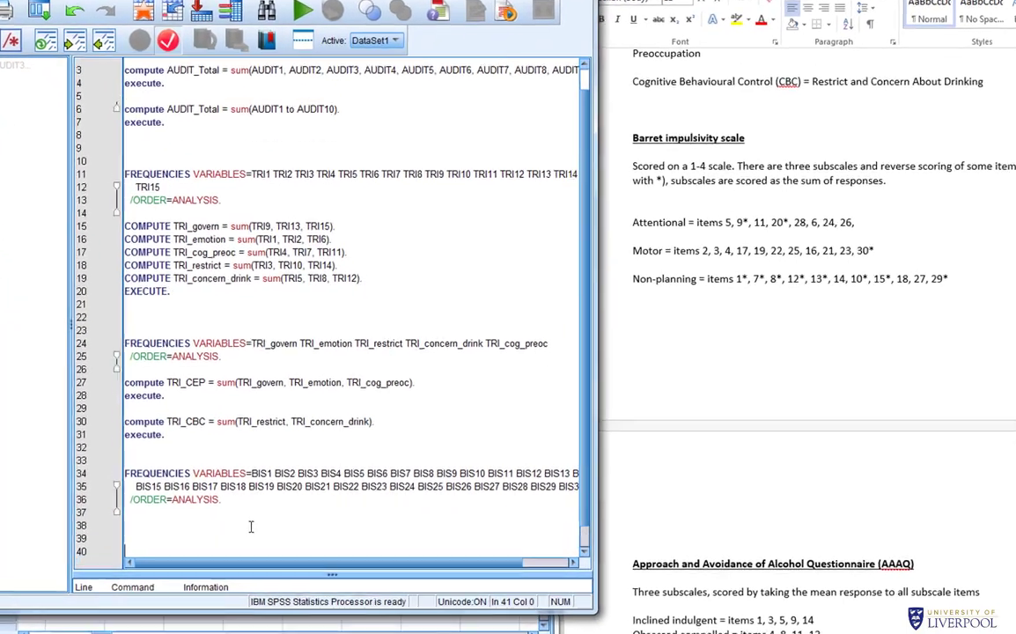
pyautogui.press('Return')
pyautogui.press('Return')
pyautogui.press('Return')
pyautogui.press('Return')
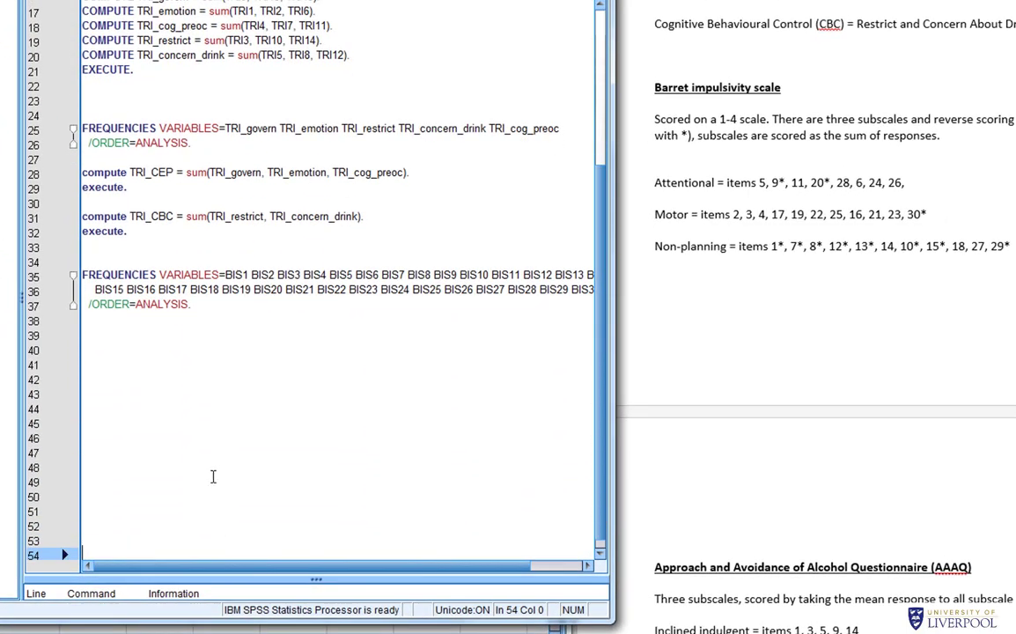
pyautogui.moveTo(614, 137); pyautogui.dragTo(640, 135)
# Step: Start the statement "compute BIS_attentional = sum()" on line 40, below the BIS Frequencies command
pyautogui.click(122, 377)
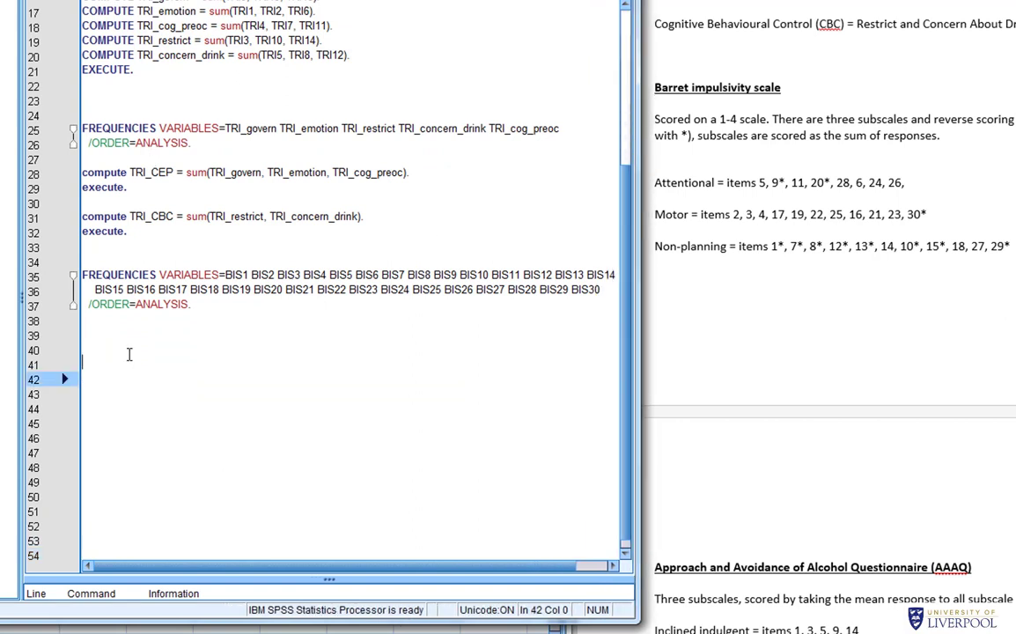
pyautogui.click(129, 362)
pyautogui.click(244, 349)
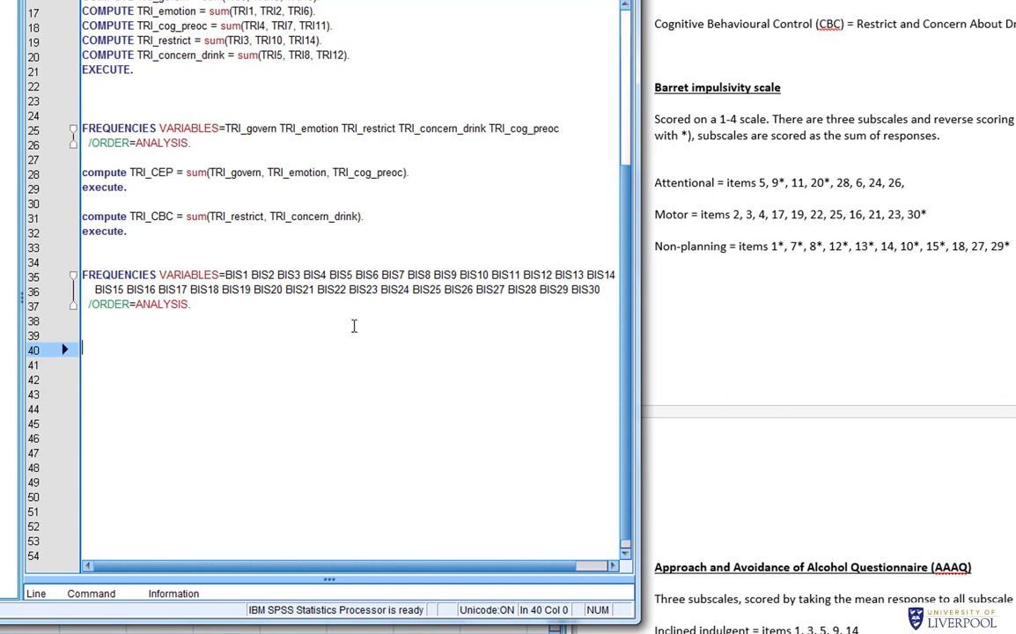
pyautogui.write('compute BIS_a')
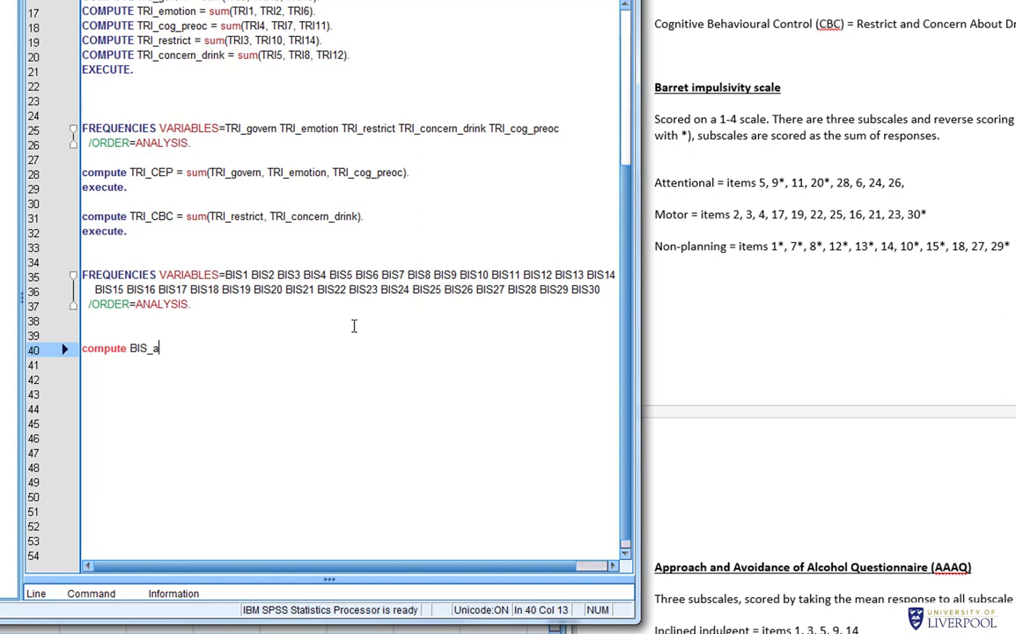
pyautogui.write('ttentional = sum()')
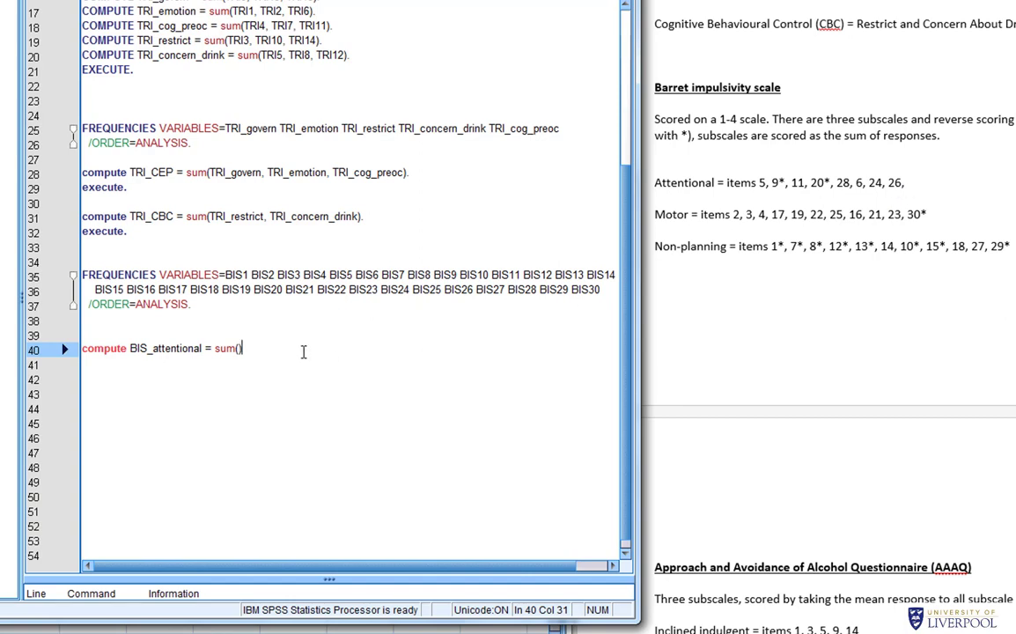
# Step: Copy BIS5 from the Frequencies variable list into the parentheses of the BIS_attentional sum
pyautogui.click(238, 347)
pyautogui.moveTo(331, 273); pyautogui.dragTo(352, 273)
pyautogui.rightClick(349, 275)
pyautogui.click(358, 304)
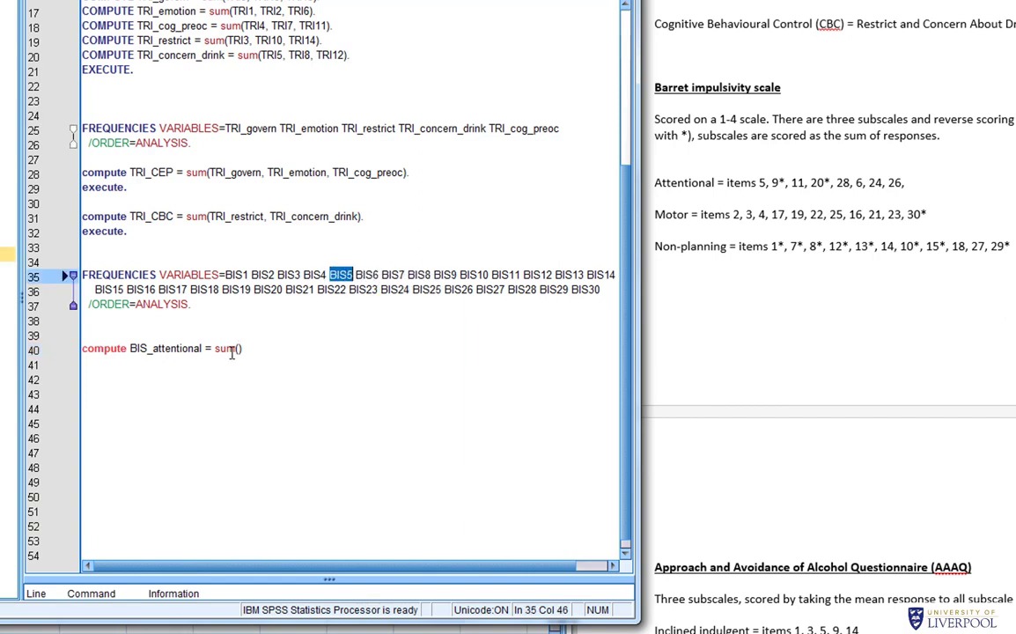
pyautogui.click(238, 349)
pyautogui.hotkey('ctrl', 'v')
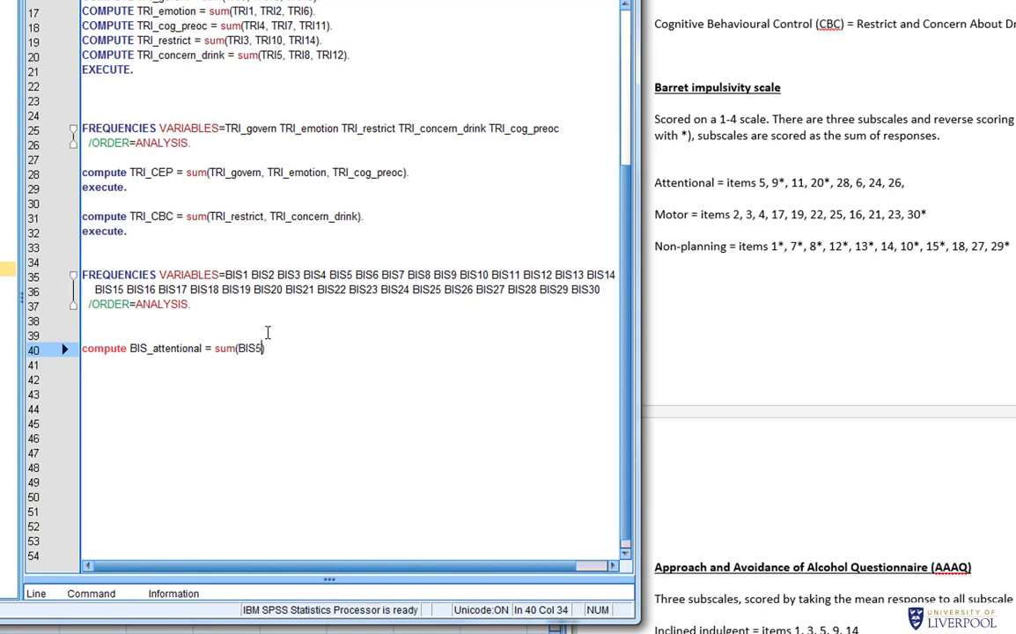
# Step: Add item 9 reverse-scored as (5-BIS9) to the BIS_attentional sum, copying its name from the Frequencies variable list
pyautogui.write(',')
pyautogui.write('(')
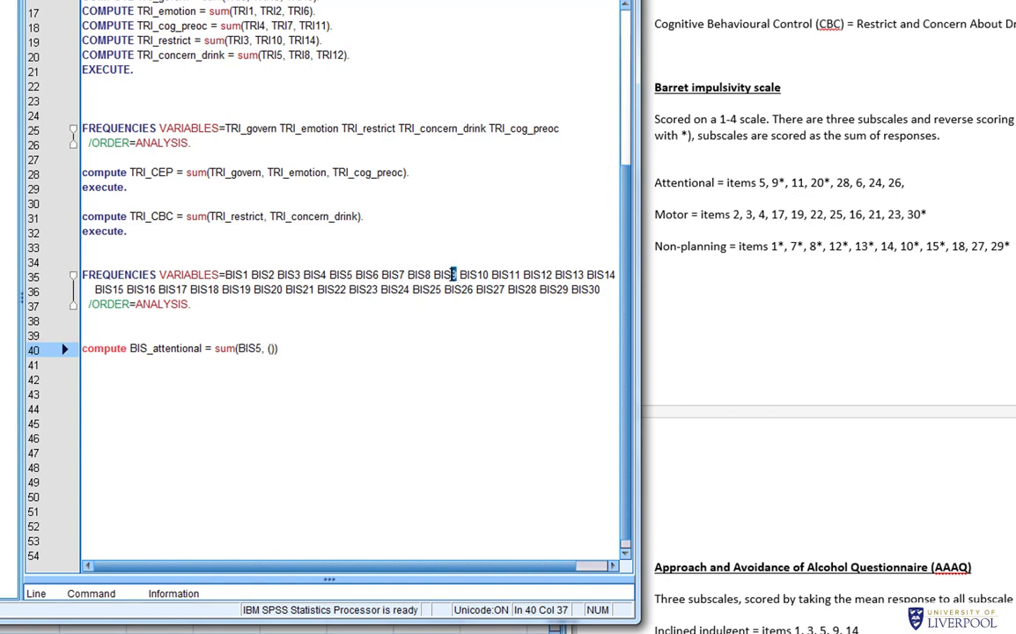
pyautogui.doubleClick(445, 275)
pyautogui.rightClick(438, 277)
pyautogui.click(450, 306)
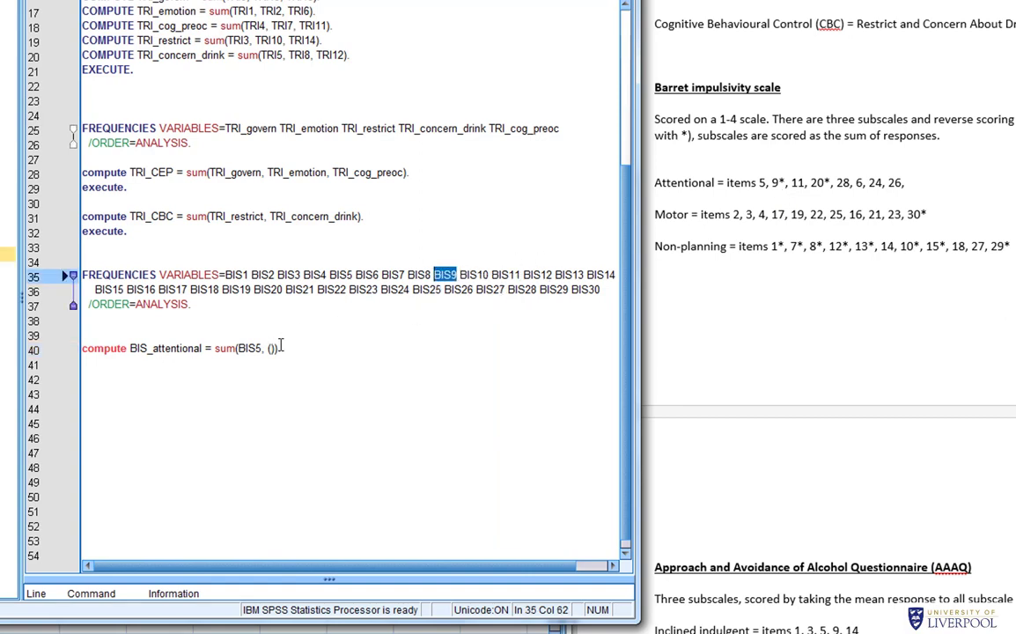
pyautogui.click(272, 348)
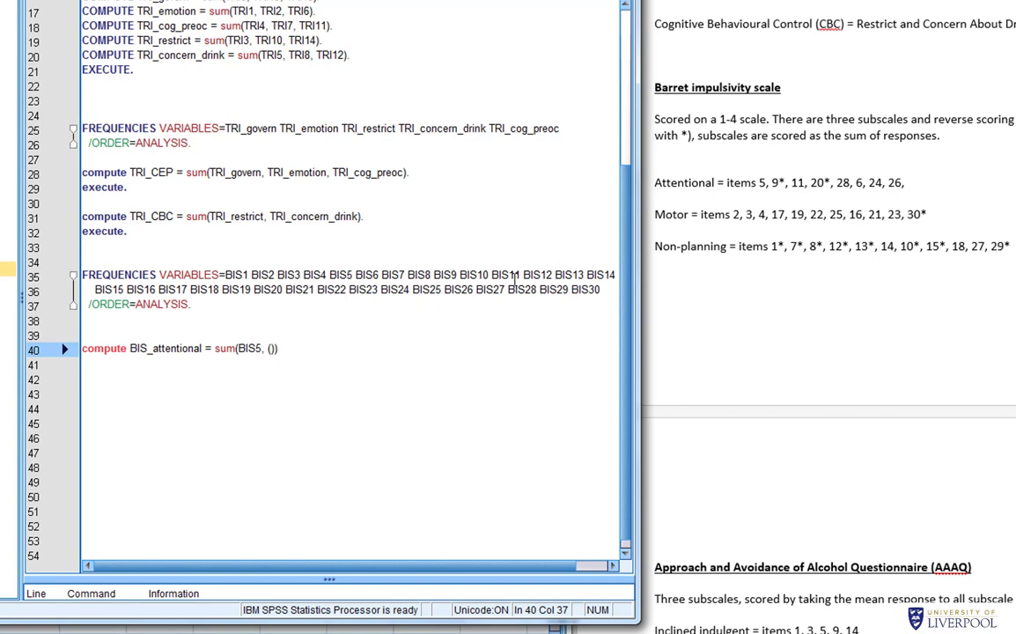
pyautogui.hotkey('ctrl', 'v')
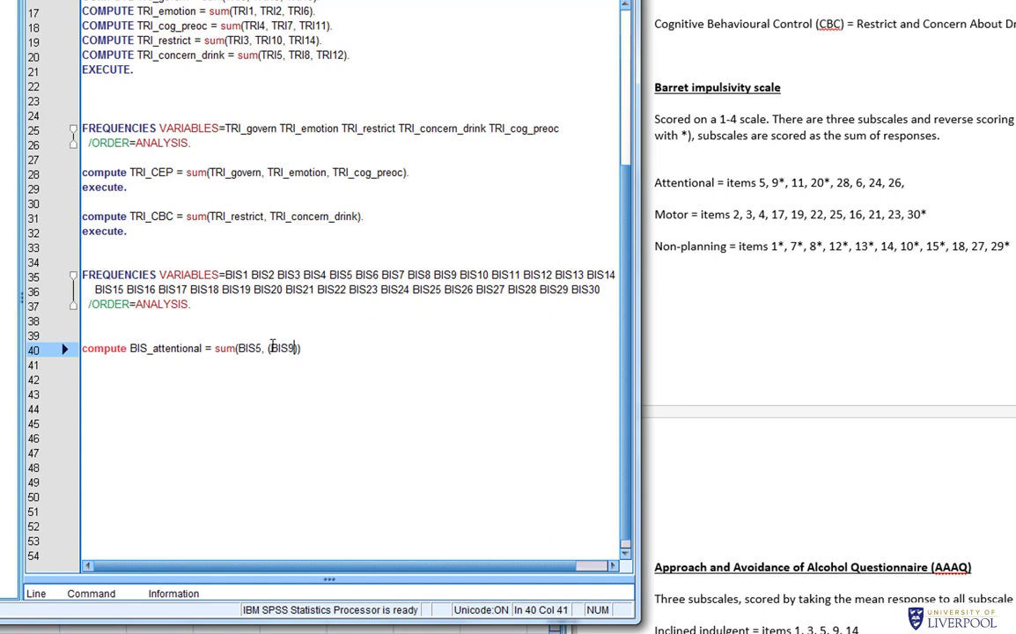
pyautogui.click(272, 348)
pyautogui.write('5-')
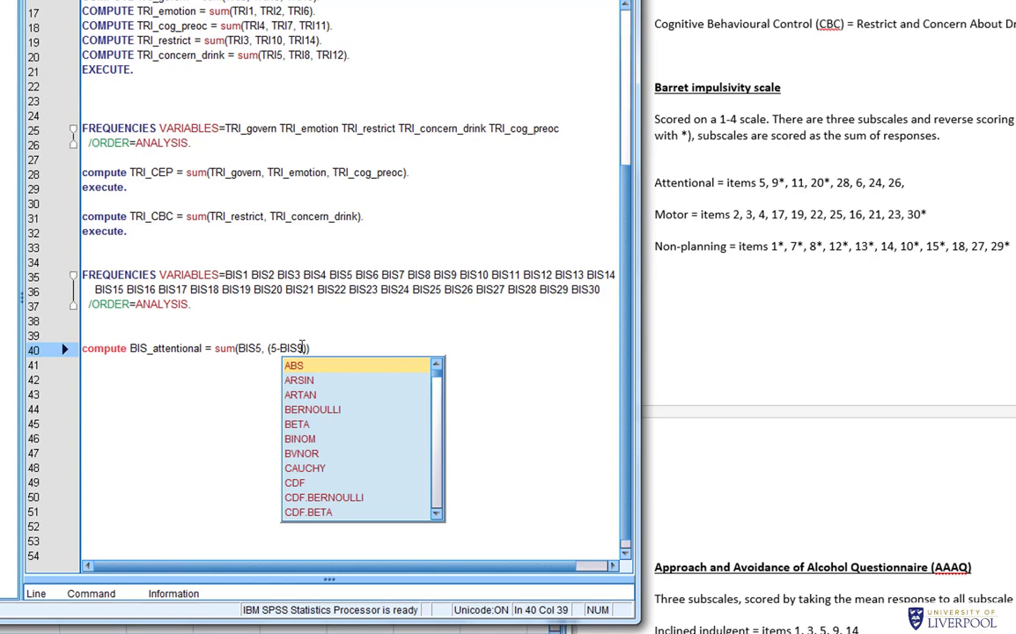
pyautogui.click(301, 347)
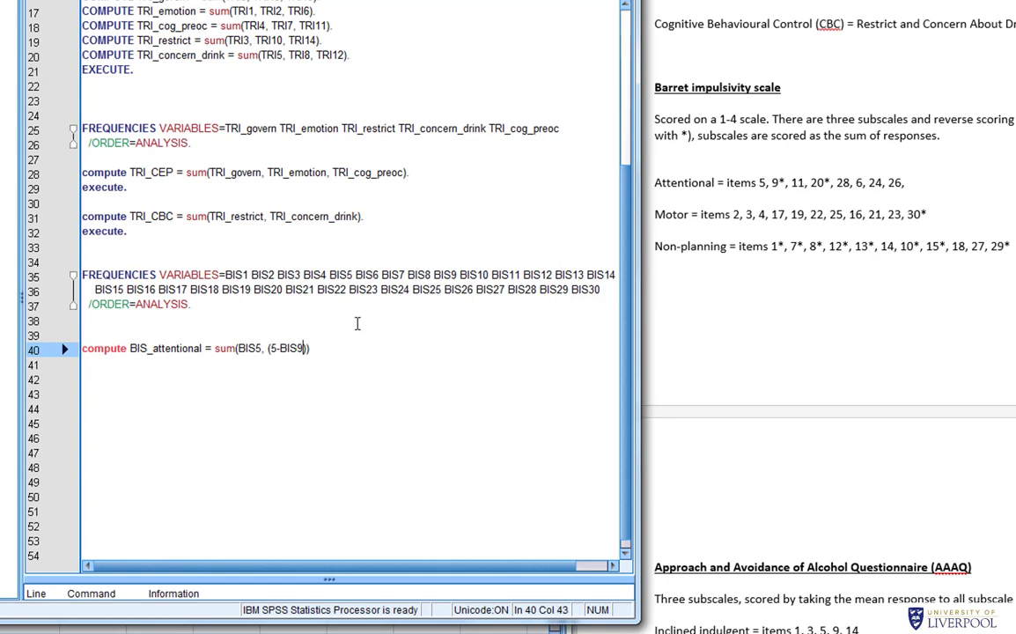
# Step: Append BIS11, copied from the Frequencies variable list, and BIS20 to the BIS_attentional sum
pyautogui.press('Right')
pyautogui.write(',')
pyautogui.moveTo(521, 276); pyautogui.dragTo(492, 275)
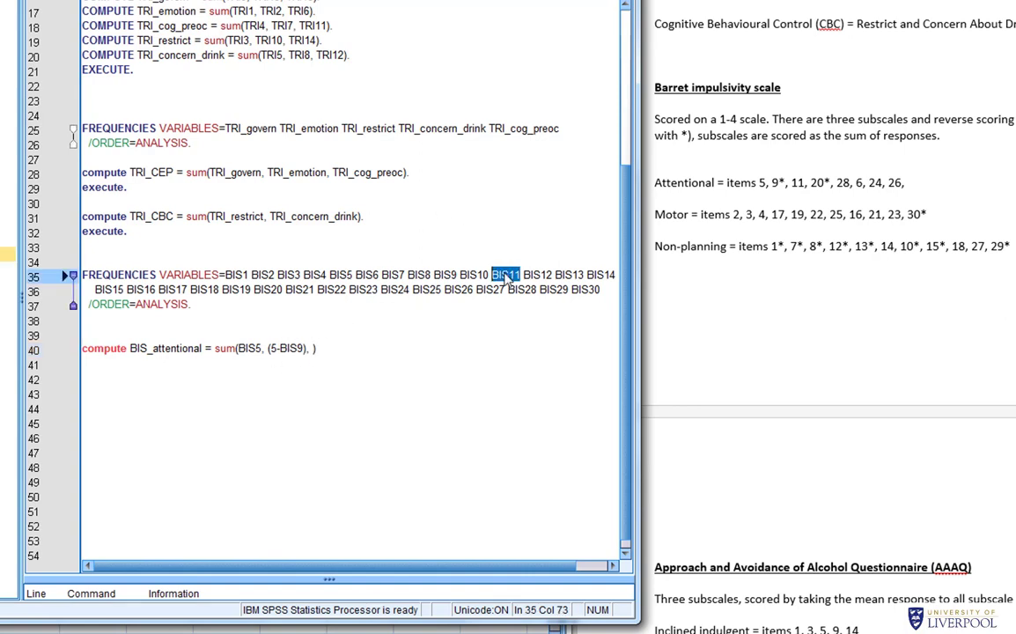
pyautogui.rightClick(491, 276)
pyautogui.click(521, 301)
pyautogui.click(313, 347)
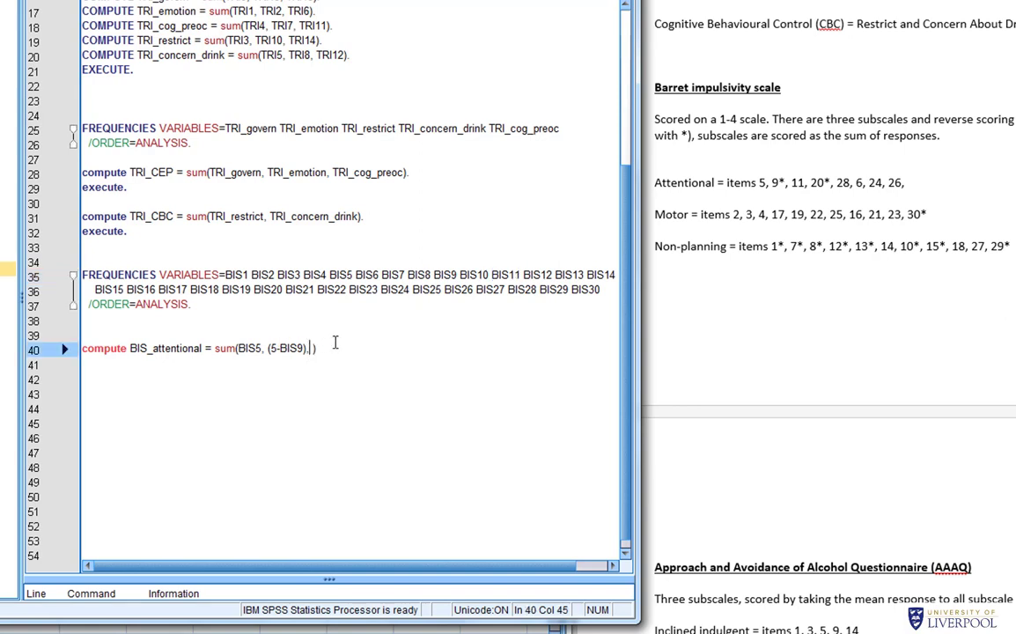
pyautogui.hotkey('ctrl', 'v')
pyautogui.write(', BIS20,')
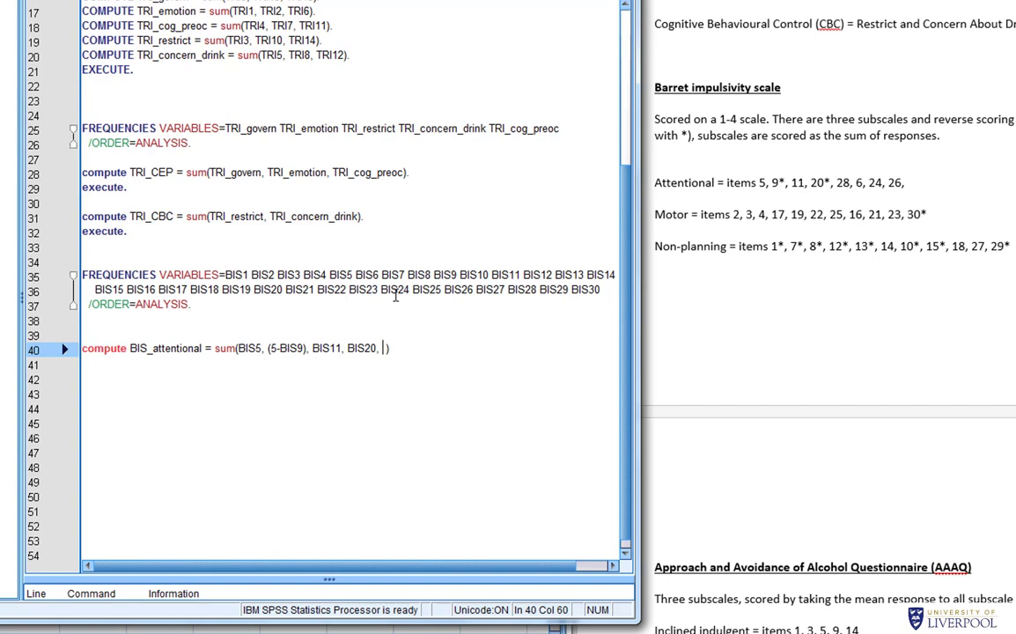
# Step: Turn BIS20 in the BIS_attentional sum into the reverse-scored term (5-BIS20)
pyautogui.press('Left')
pyautogui.press('Left')
pyautogui.press('Left')
pyautogui.write('(5-')
pyautogui.press('Right')
pyautogui.press('Right')
pyautogui.press('Right')
pyautogui.press('Right')
pyautogui.press('Right')
pyautogui.write(')')
# Step: Append BIS28, BIS6, BIS24 and BIS26 to the BIS_attentional sum and remove the stray space
pyautogui.press('Right')
pyautogui.press('Right')
pyautogui.write('BIS')
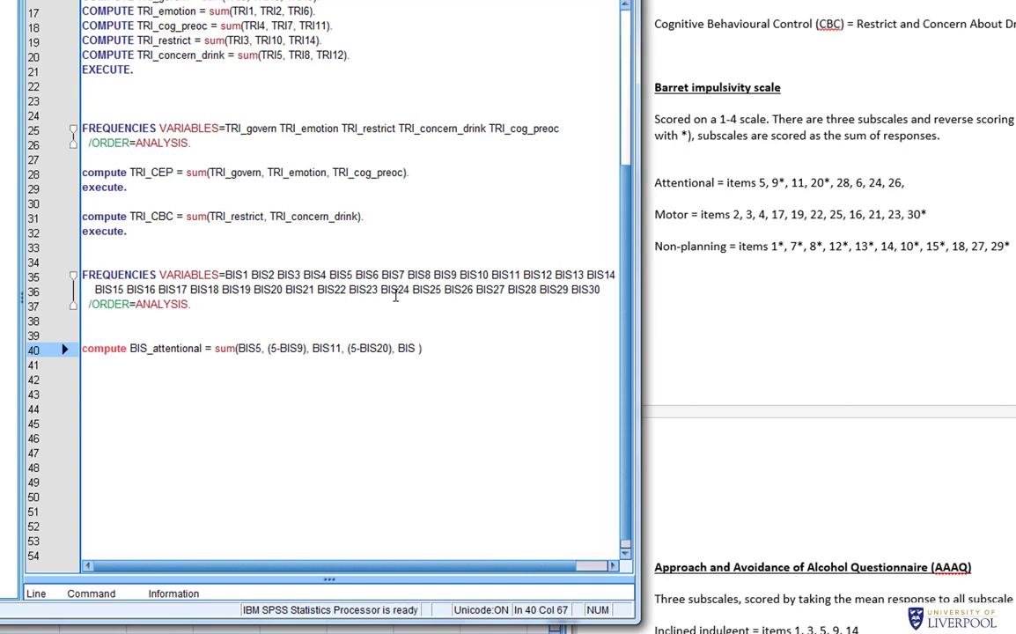
pyautogui.write('28, BIS6, BIS24')
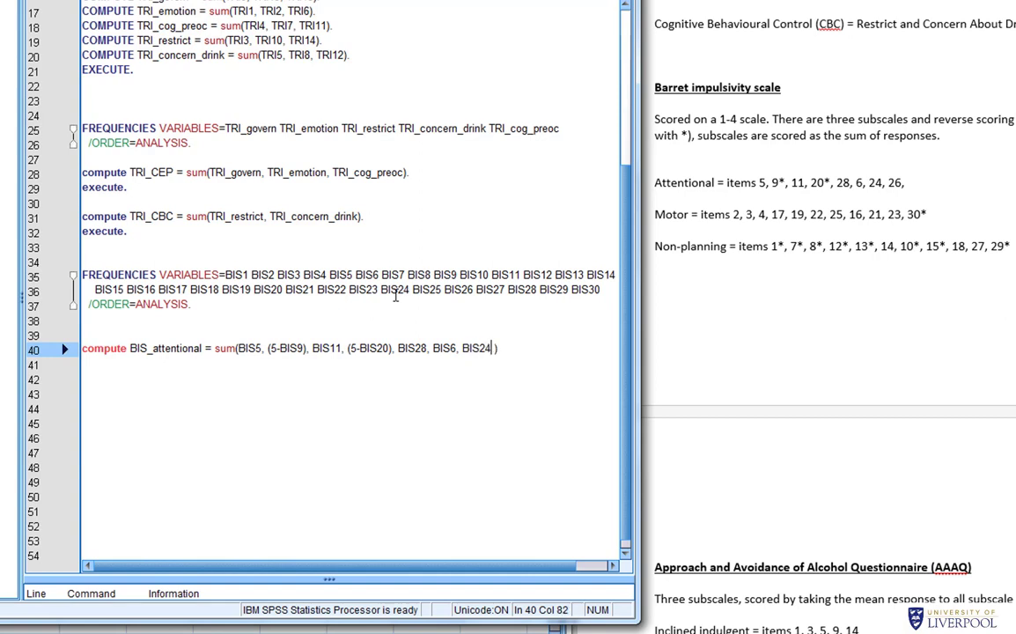
pyautogui.write(', BIS26')
pyautogui.press('BackSpace')
pyautogui.click(494, 349)
pyautogui.press('BackSpace')
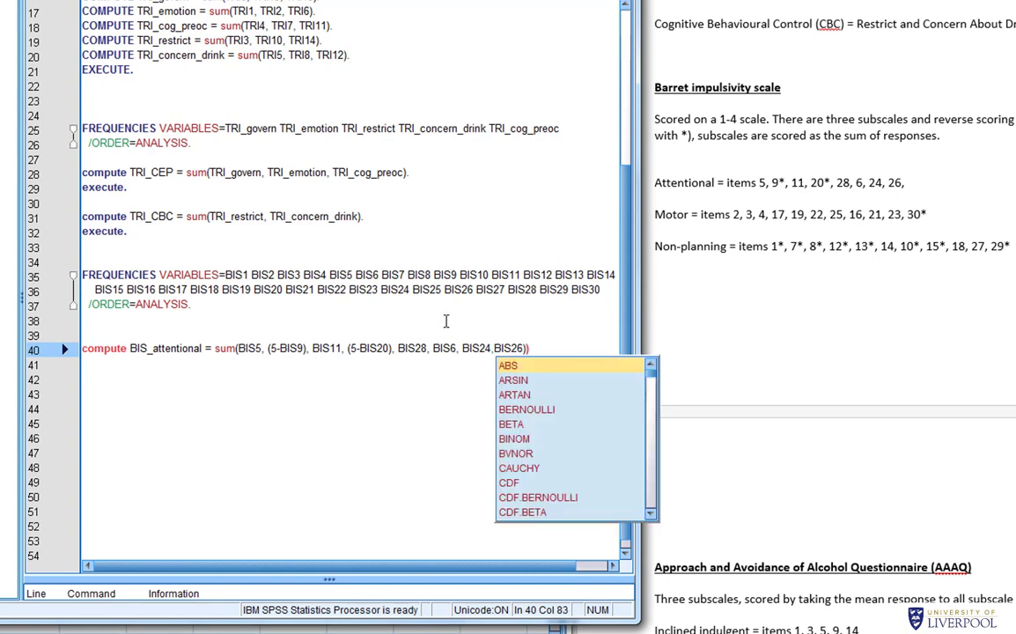
# Step: Remove the extra closing parenthesis, end the BIS_attentional statement with a full stop, and add EXECUTE. on the line below
pyautogui.press('End')
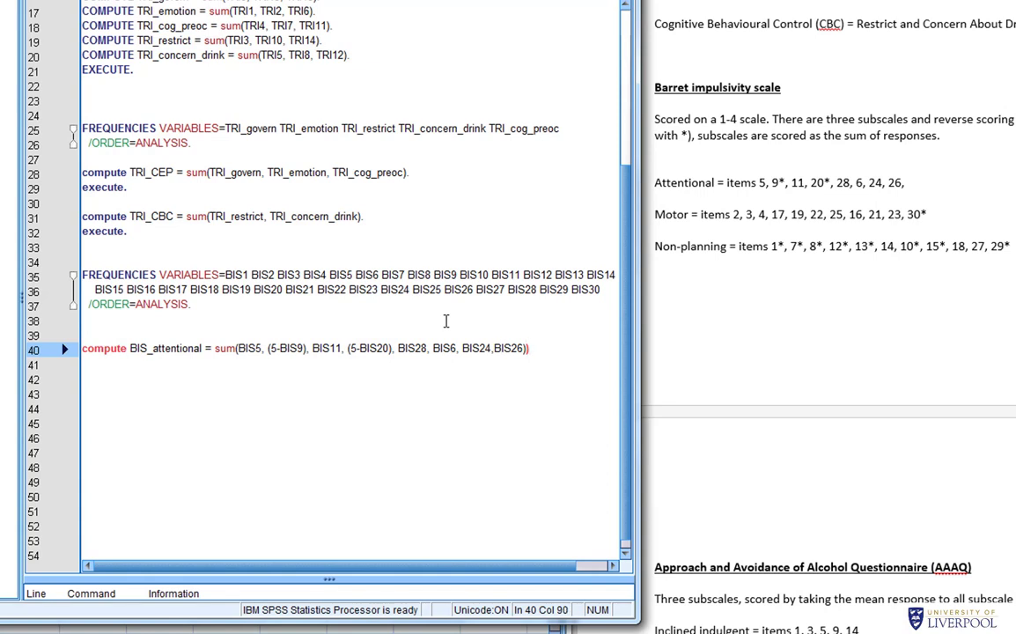
pyautogui.press('BackSpace')
pyautogui.write('.')
pyautogui.press('Return')
pyautogui.write('execu')
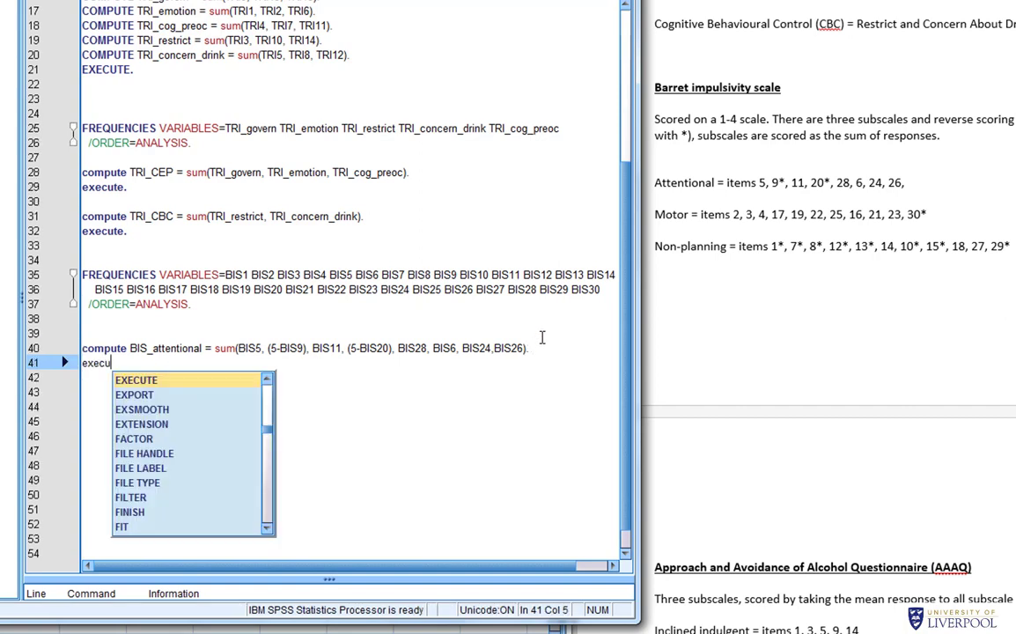
pyautogui.press('Return')
# Step: Run the BIS_attentional compute and EXECUTE lines, and check the BIS_attentional column in the Data Editor
pyautogui.moveTo(185, 369); pyautogui.dragTo(62, 348)
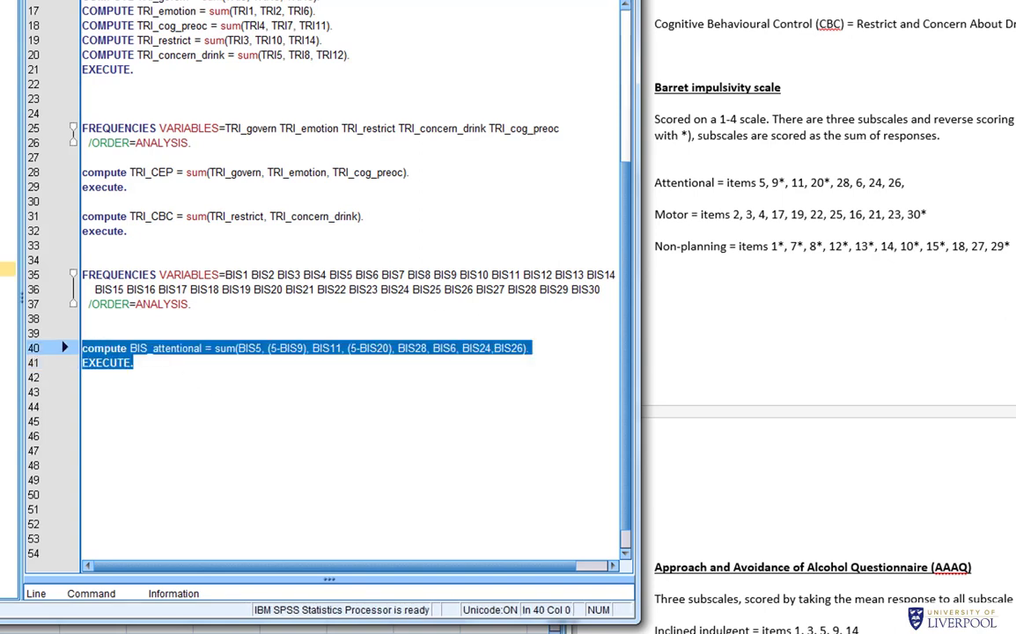
pyautogui.click(434, 627)
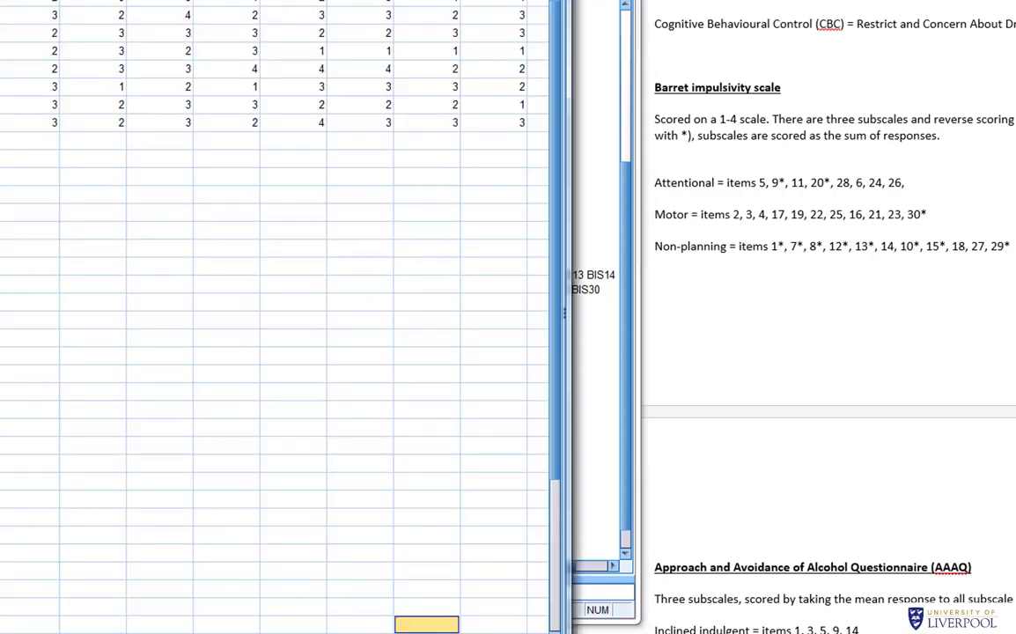
pyautogui.hscroll(20, 275, 370)
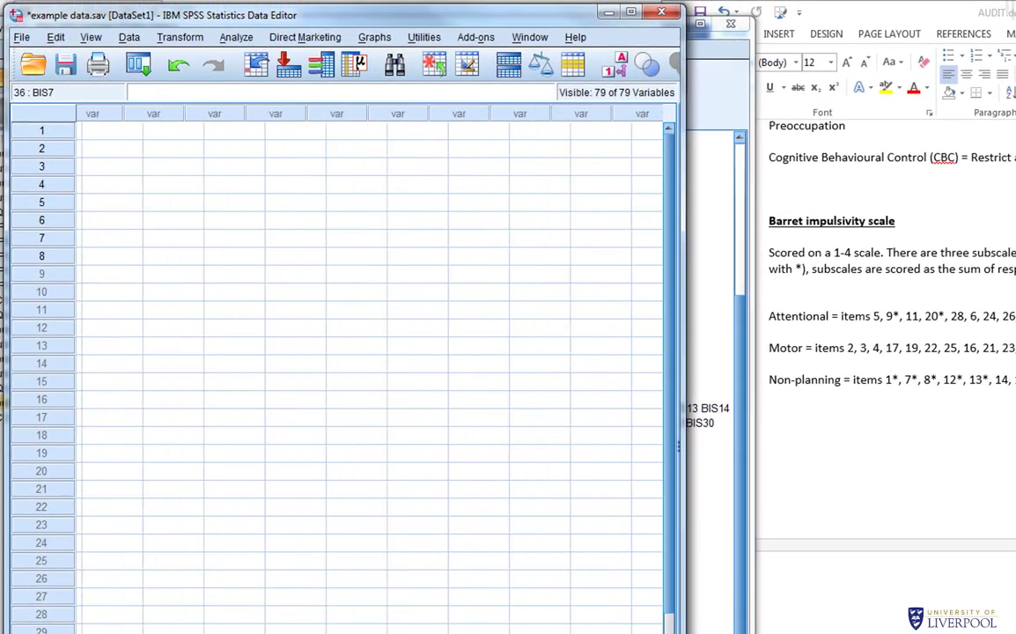
pyautogui.hscroll(-20, 370, 370)
pyautogui.hscroll(10, 370, 370)
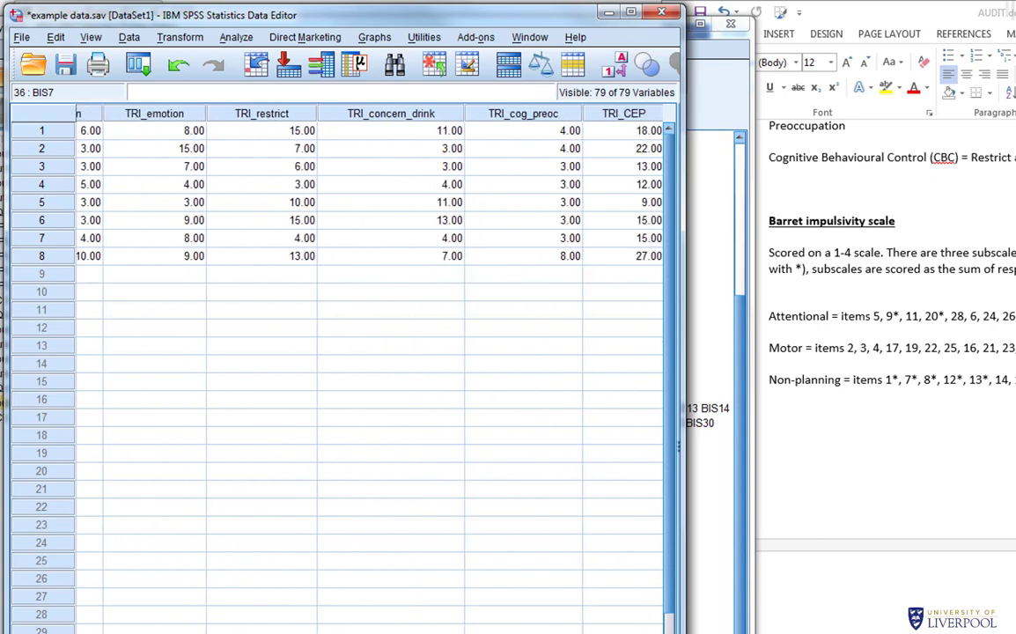
pyautogui.hscroll(5, 370, 370)
pyautogui.click(486, 134)
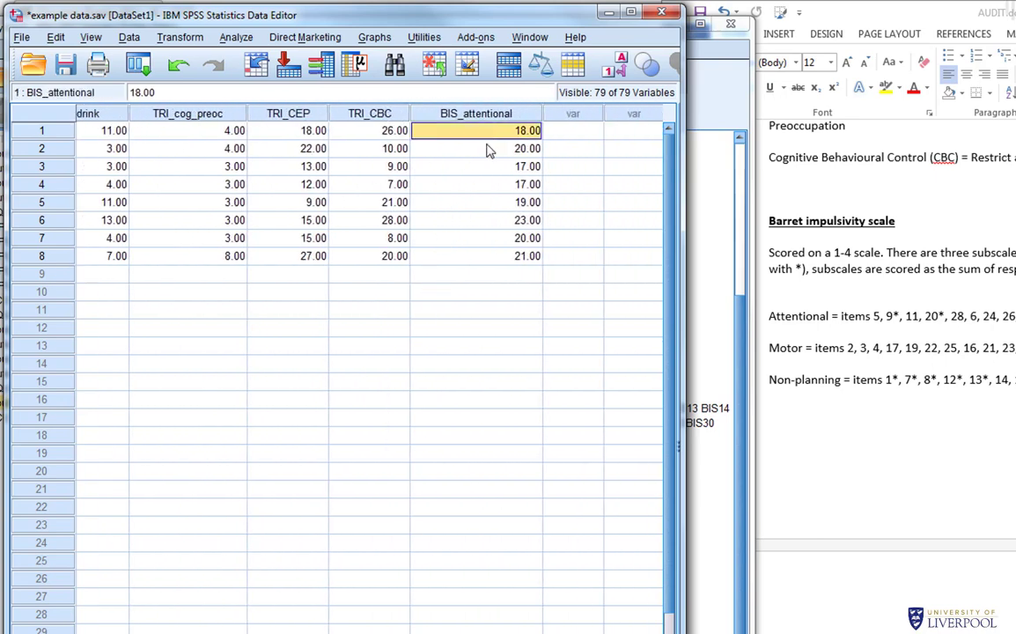
pyautogui.moveTo(490, 151); pyautogui.dragTo(443, 236)
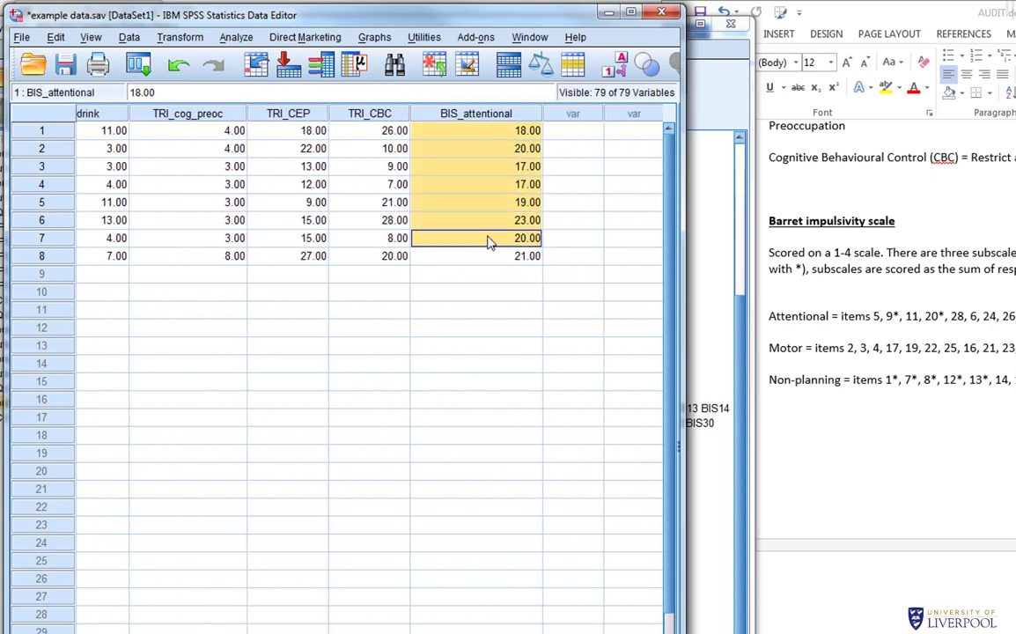
# Step: Run the BIS_motor and BIS_nonplanning compute statements with their EXECUTE lines, and check both new columns in the Data Editor
pyautogui.click(713, 456)
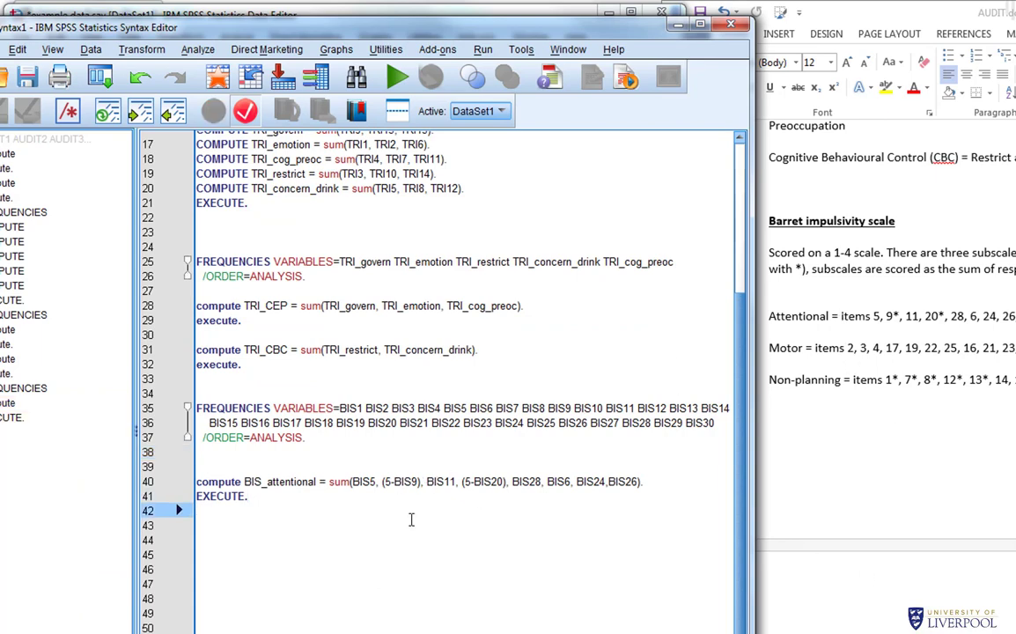
pyautogui.click(370, 523)
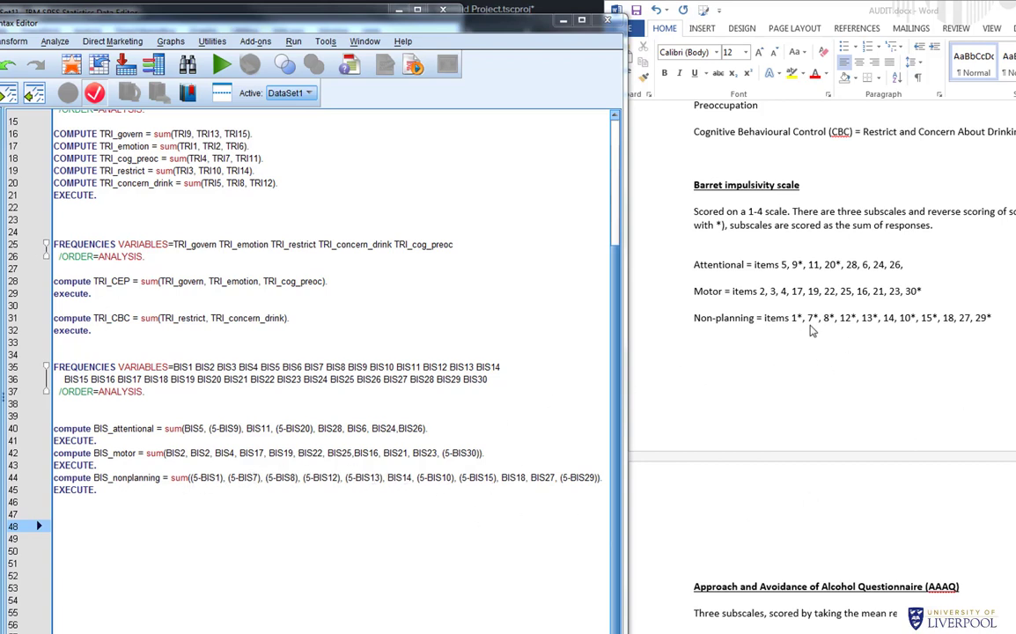
pyautogui.click(100, 499)
pyautogui.moveTo(99, 496); pyautogui.dragTo(53, 452)
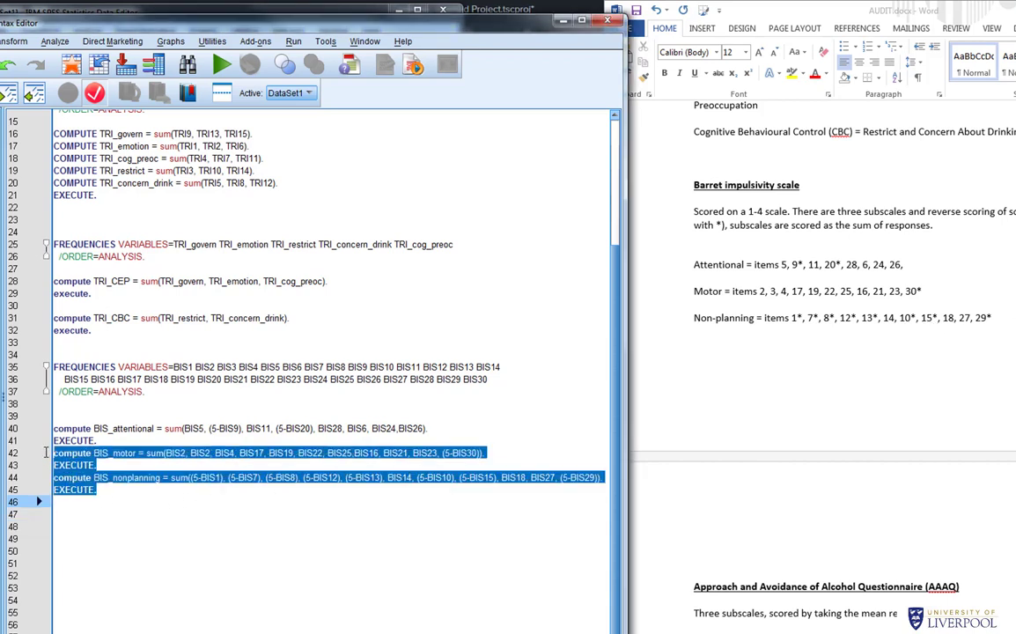
pyautogui.click(231, 69)
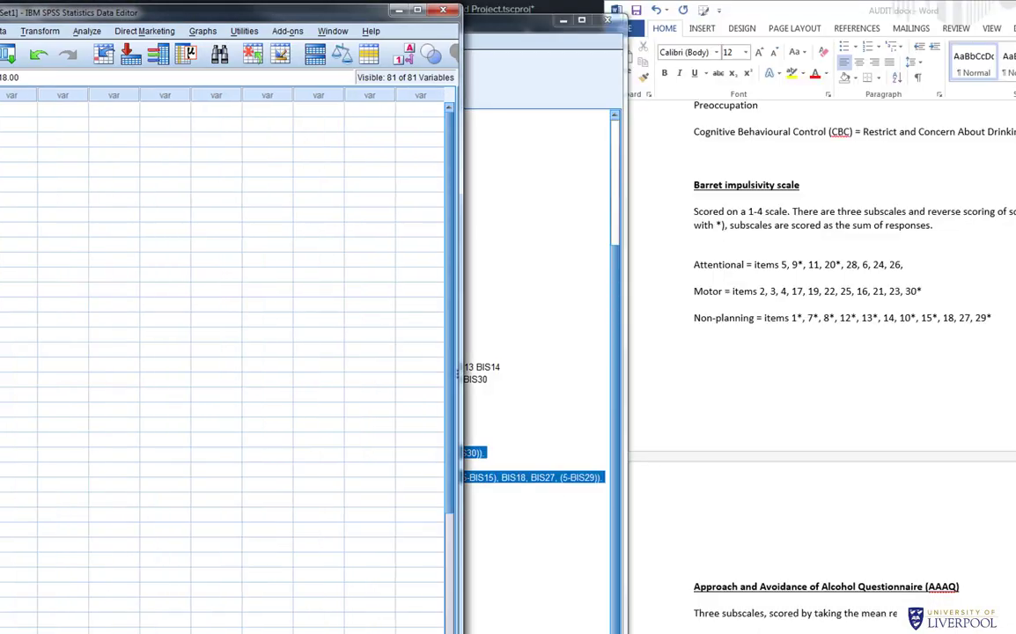
pyautogui.hscroll(-3, 222, 352)
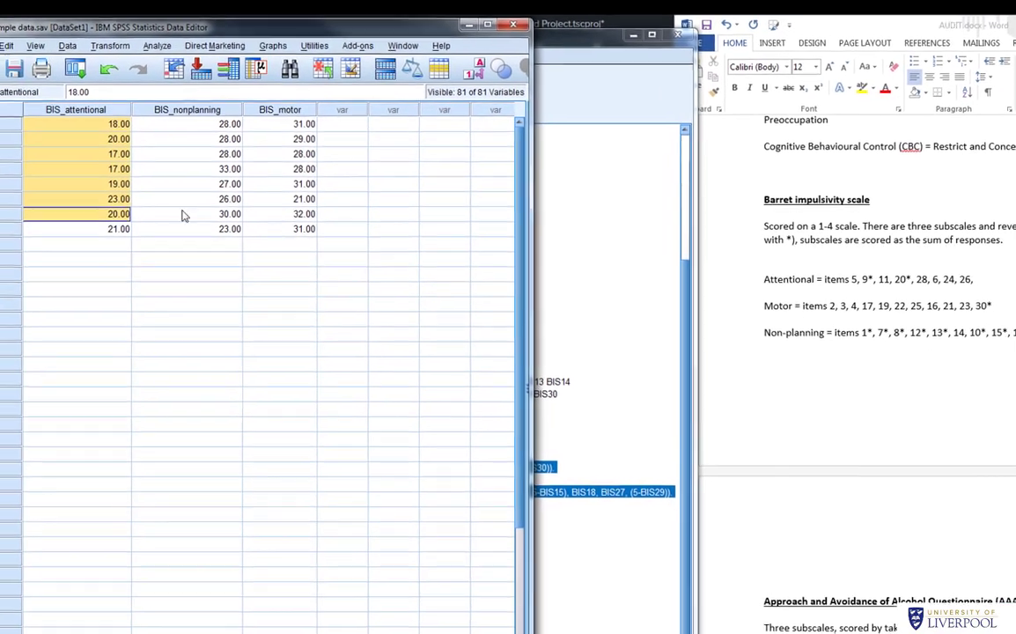
pyautogui.click(89, 142)
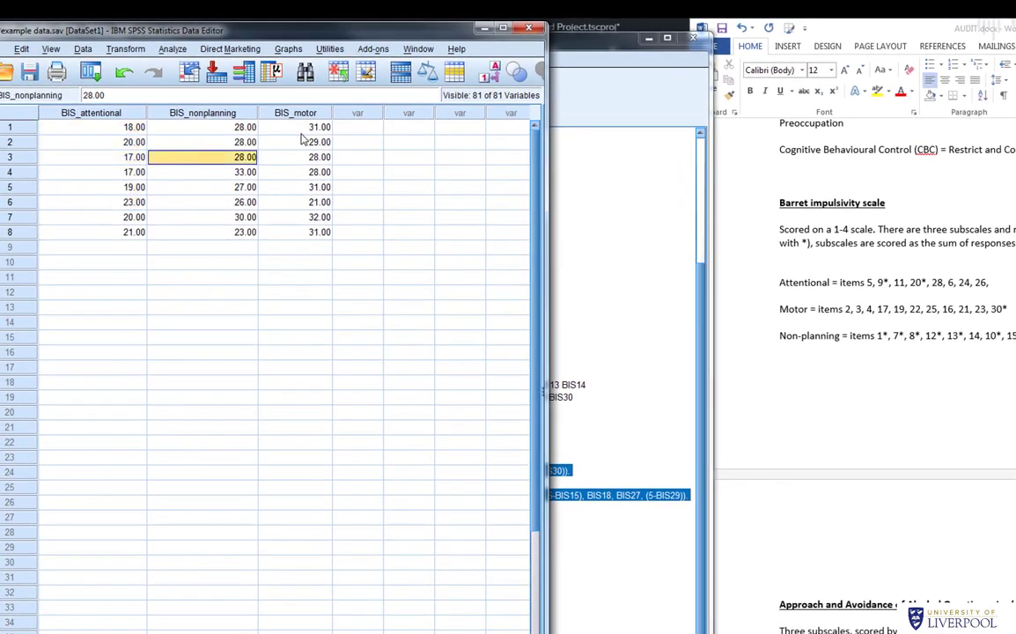
pyautogui.click(274, 125)
pyautogui.click(366, 188)
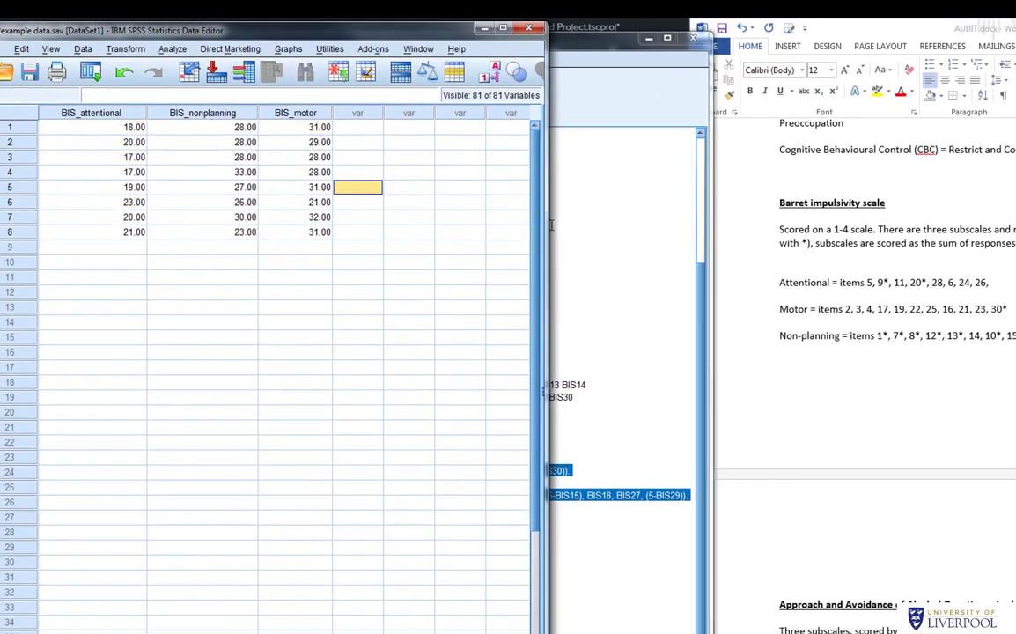
# Step: Switch to the AUDIT.docx document in Word and bring the Approach and Avoidance of Alcohol Questionnaire (AAAQ) scoring instructions into view
pyautogui.click(587, 291)
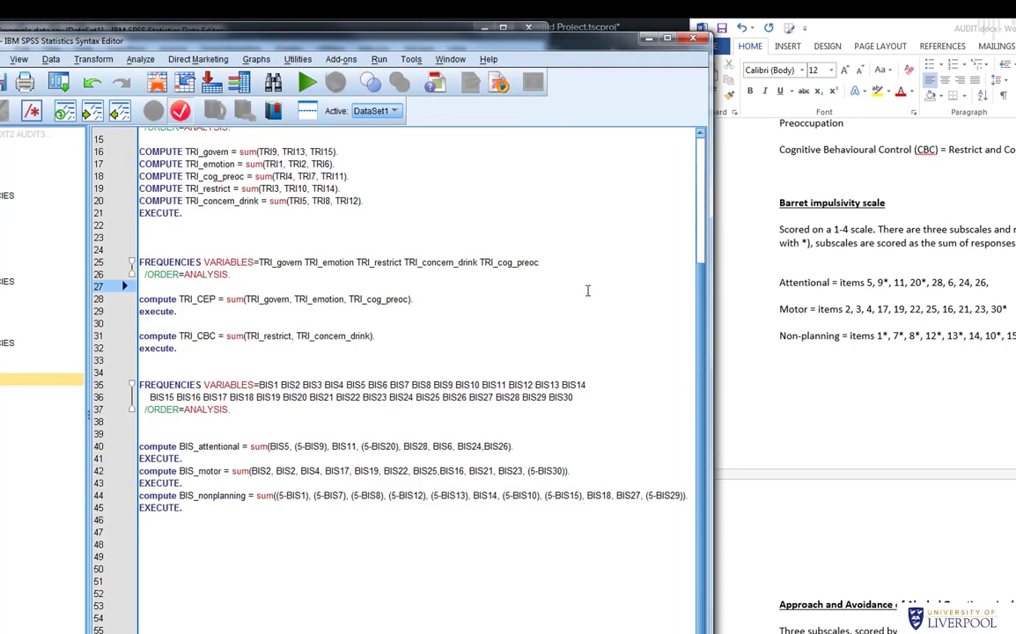
pyautogui.click(313, 521)
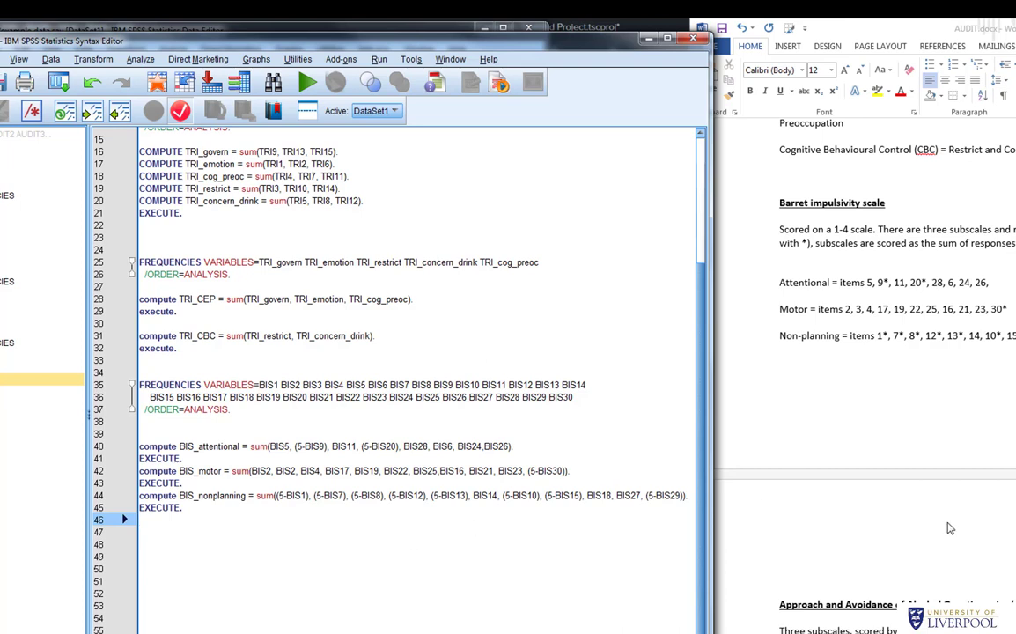
pyautogui.click(200, 555)
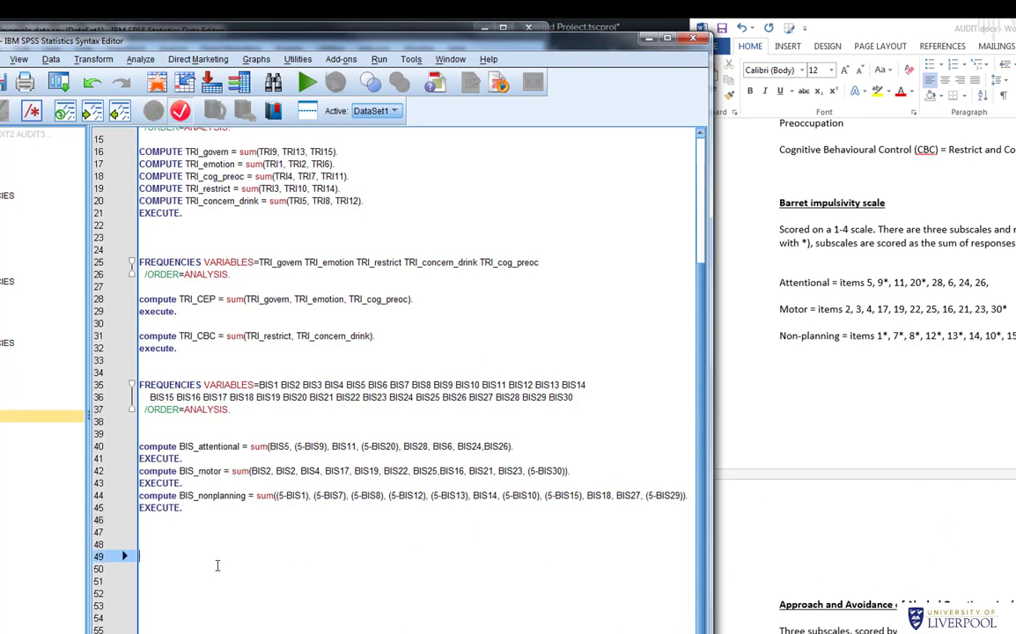
pyautogui.click(188, 530)
pyautogui.click(944, 544)
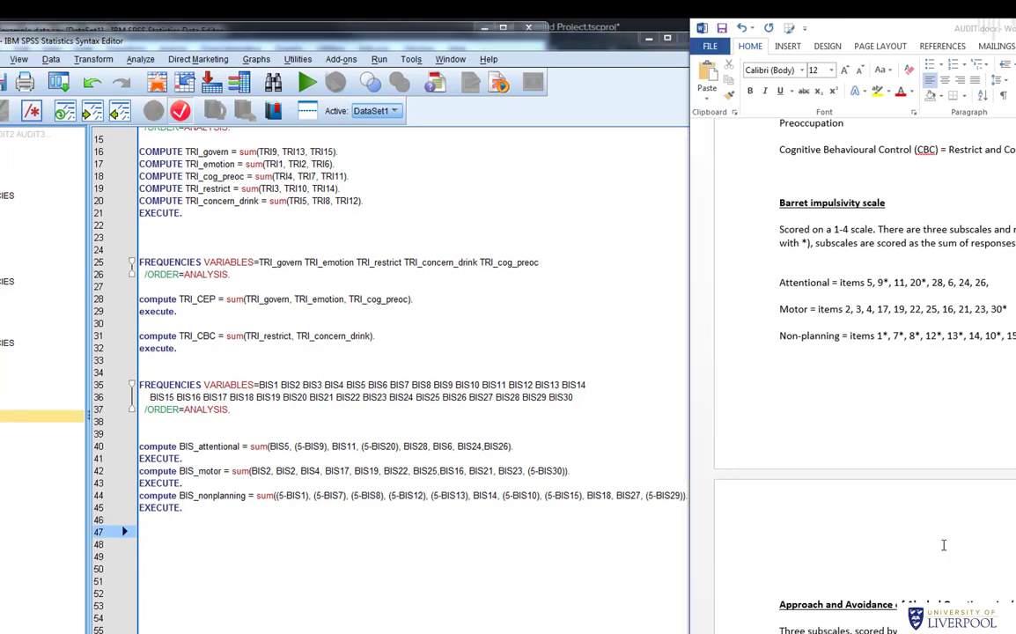
pyautogui.scroll(-3, 916, 537)
pyautogui.scroll(-1, 910, 533)
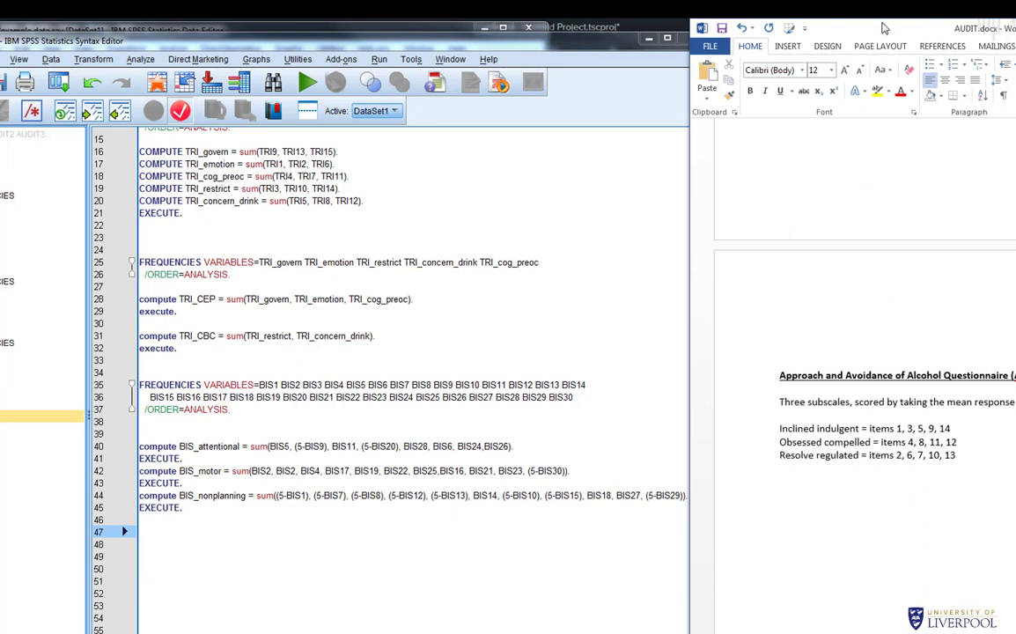
pyautogui.moveTo(799, 25); pyautogui.dragTo(761, 24)
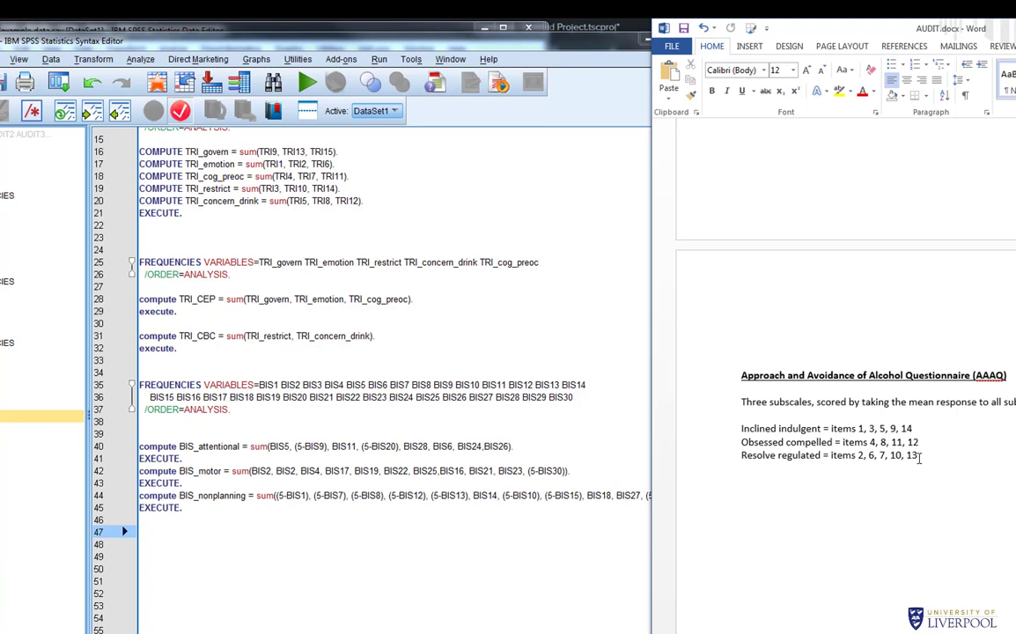
# Step: Return to the SPSS Syntax Editor, open the Frequencies dialog and remove BIS1 to BIS30 from the analysis variables
pyautogui.click(299, 533)
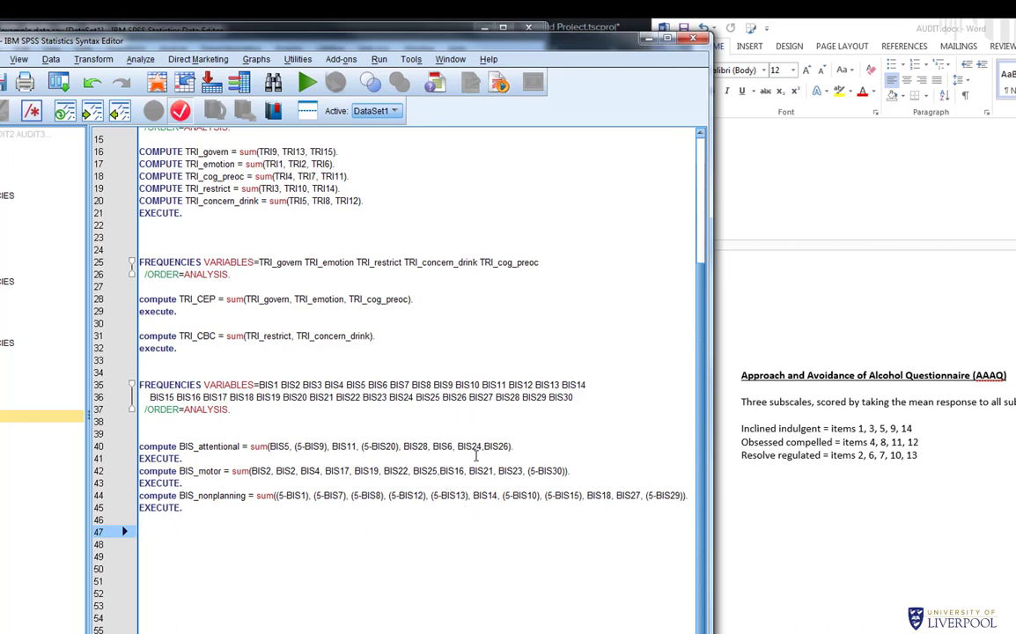
pyautogui.click(141, 59)
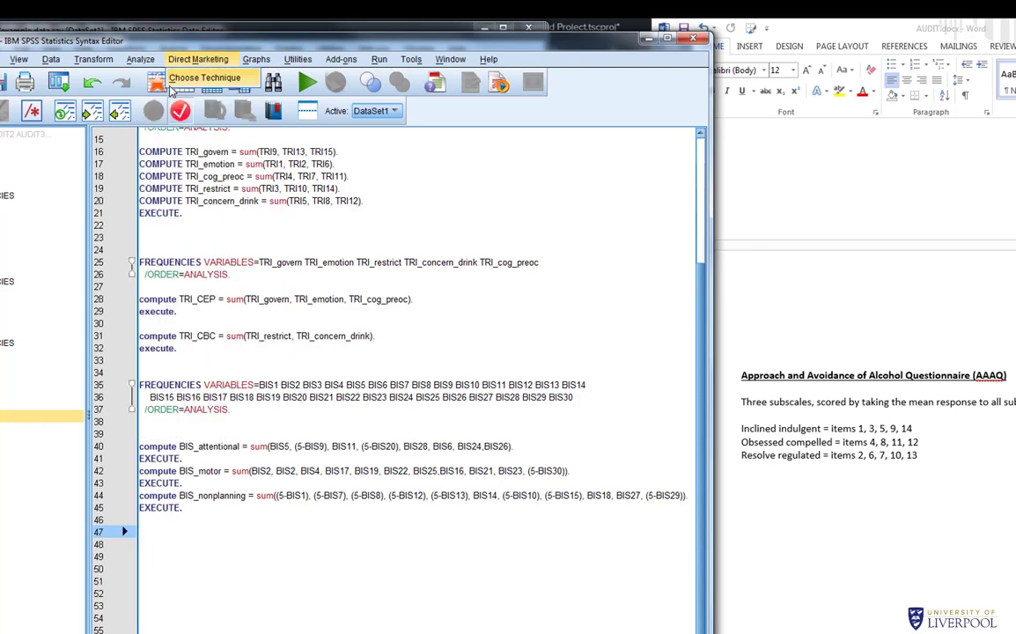
pyautogui.moveTo(264, 92)
pyautogui.click(317, 91)
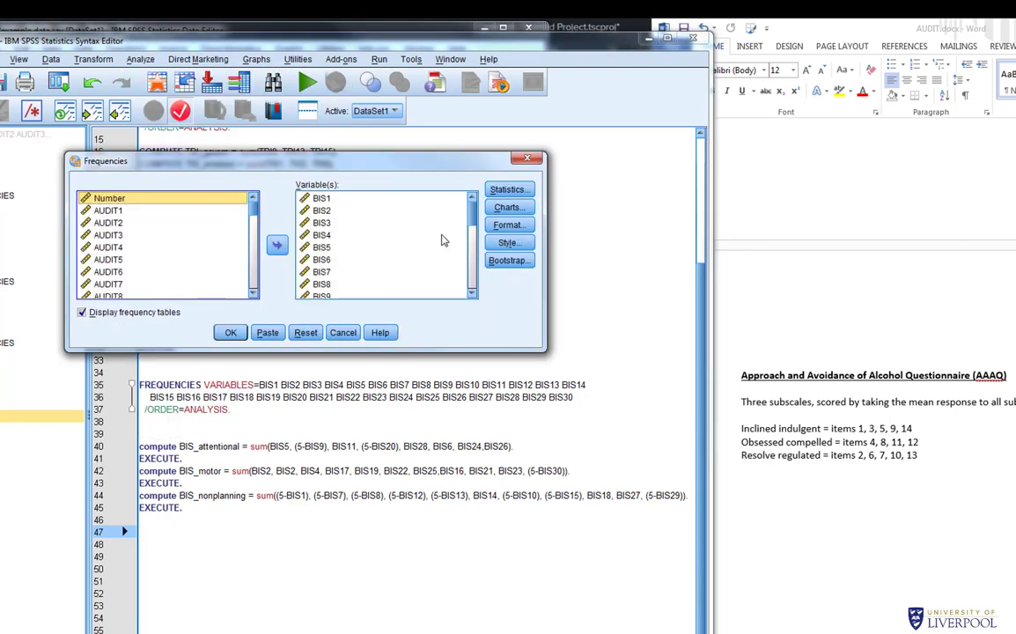
pyautogui.scroll(-2, 348, 247)
pyautogui.keyDown('shift'); pyautogui.click(337, 293); pyautogui.keyUp('shift')
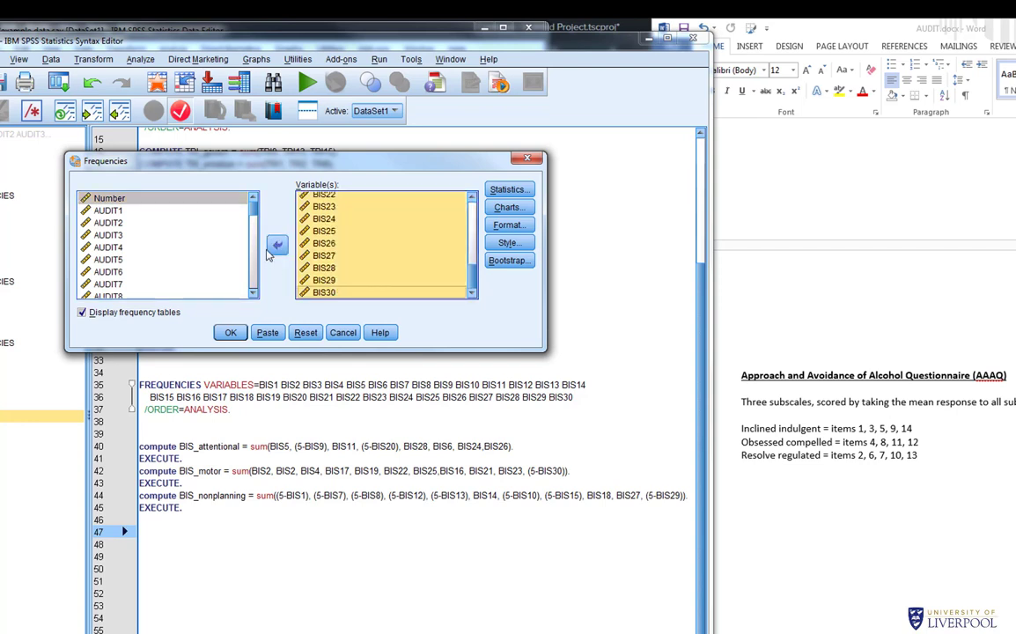
pyautogui.click(271, 246)
# Step: Add AAAQ1 to AAAQ14 as the Frequencies variables and paste the command into the syntax
pyautogui.scroll(-15, 99, 257)
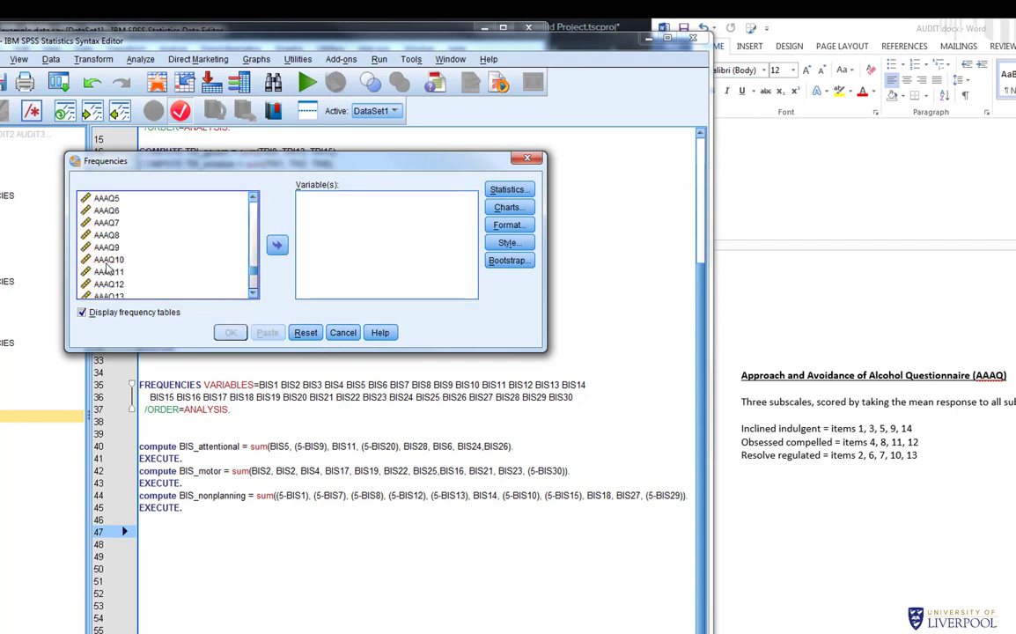
pyautogui.keyDown('shift'); pyautogui.click(108, 272); pyautogui.keyUp('shift')
pyautogui.click(277, 244)
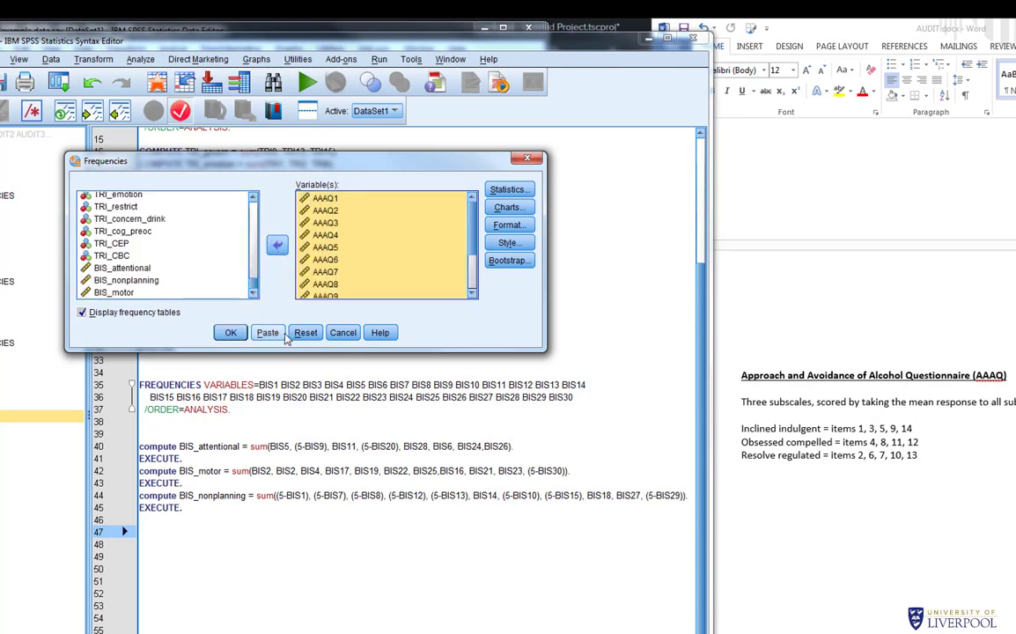
pyautogui.click(267, 333)
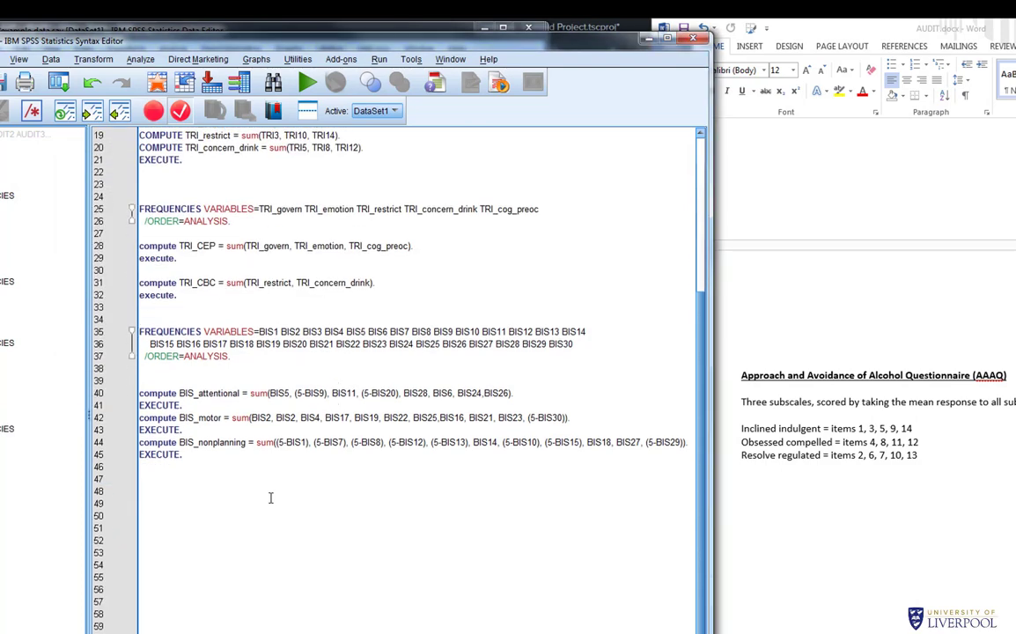
# Step: Below the AAAQ FREQUENCIES command, start the statement compute AAAQ_Inc_ind = mean() with empty parentheses
pyautogui.scroll(3, 251, 528)
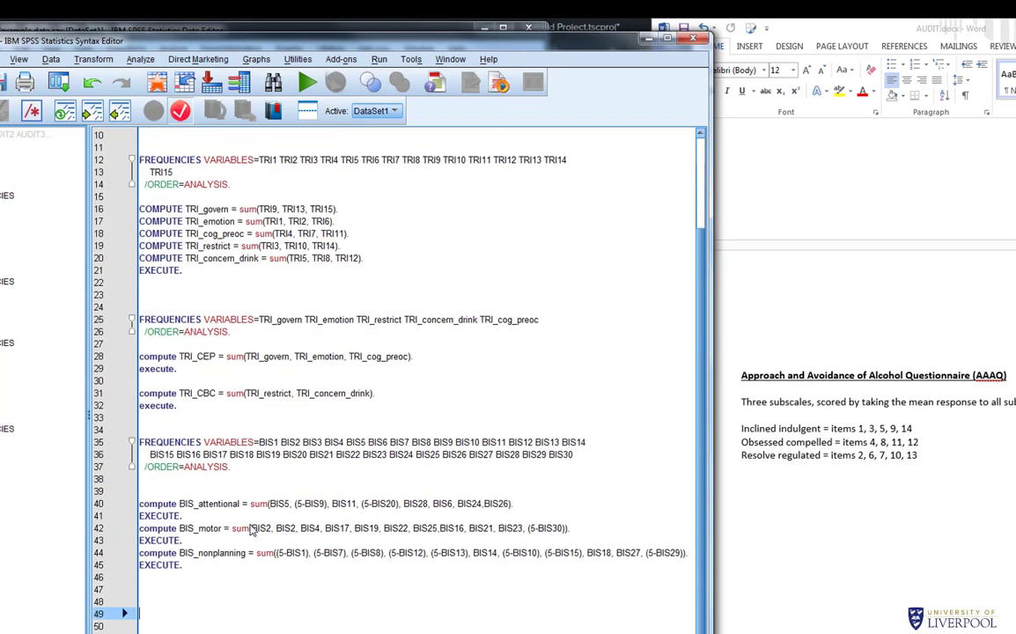
pyautogui.scroll(1, 251, 528)
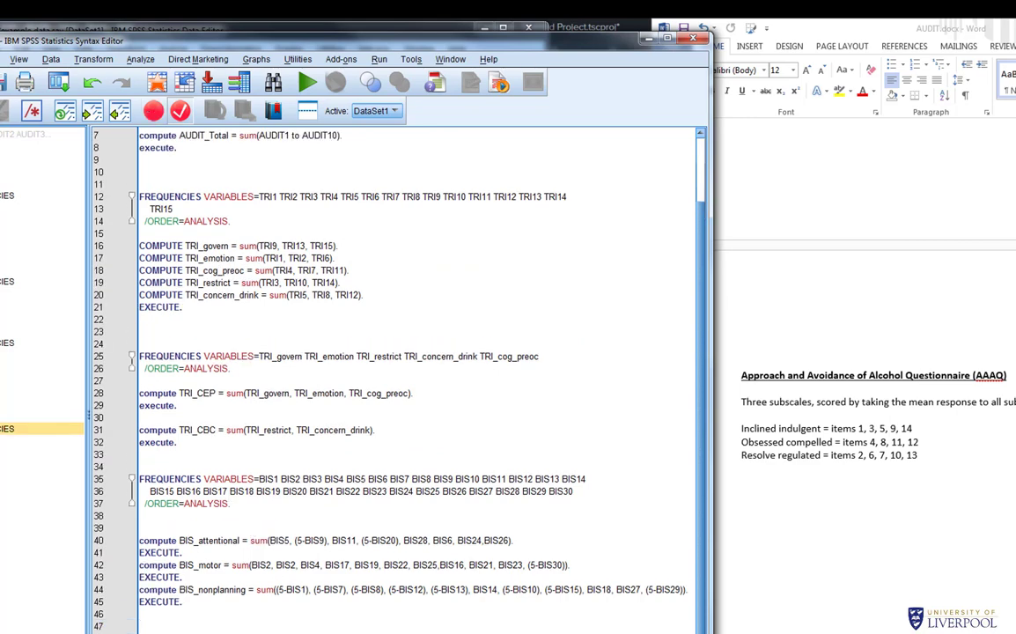
pyautogui.scroll(-2, 396, 379)
pyautogui.scroll(-1, 396, 379)
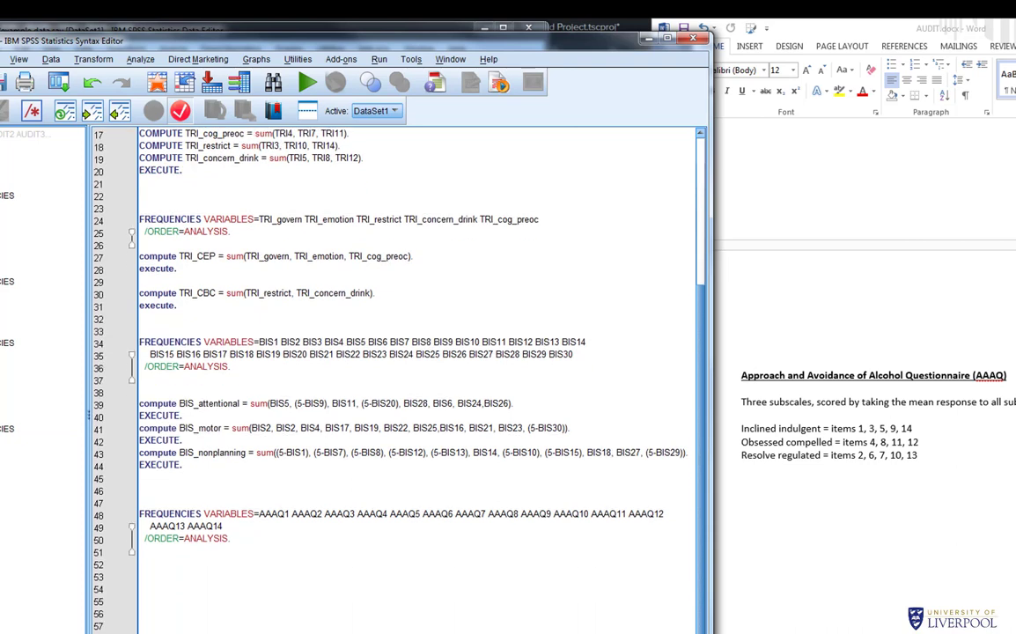
pyautogui.press('Up')
pyautogui.press('Up')
pyautogui.press('Up')
pyautogui.press('Up')
pyautogui.press('Up')
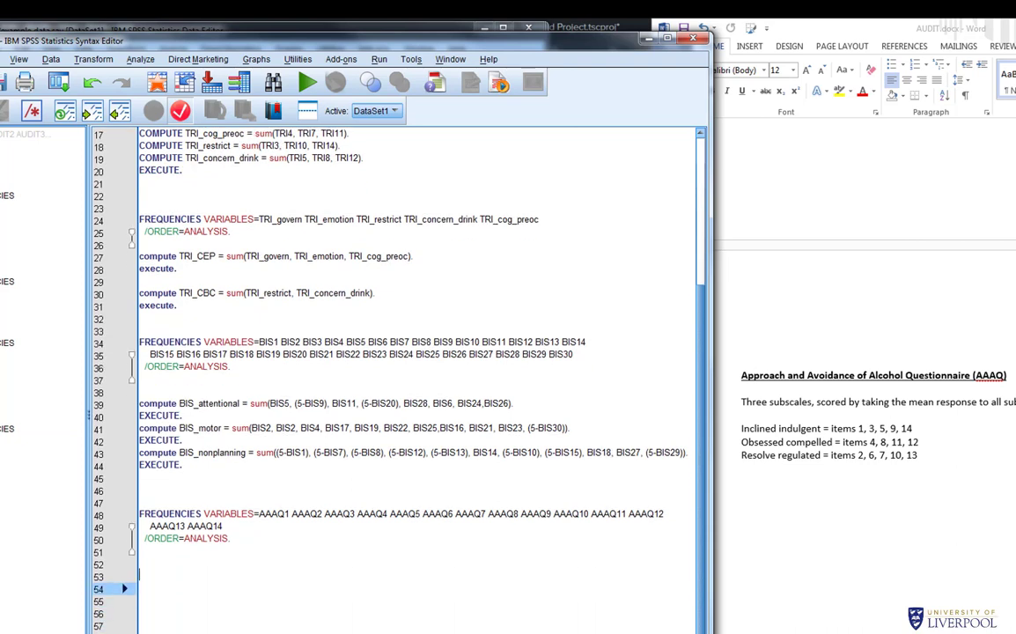
pyautogui.write('compute AAAQ_Inc_ind = mean(')
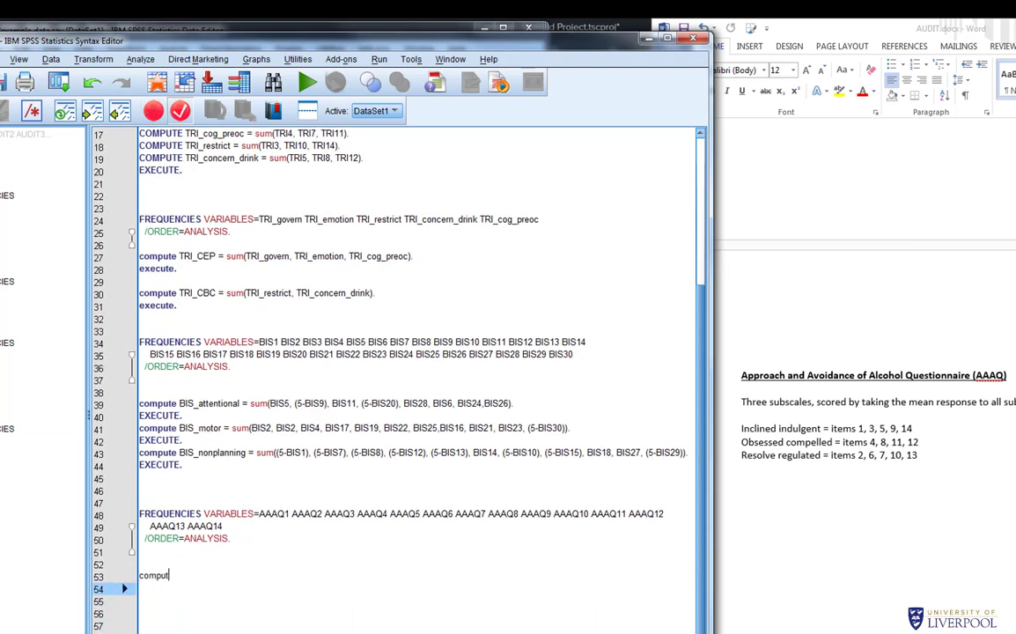
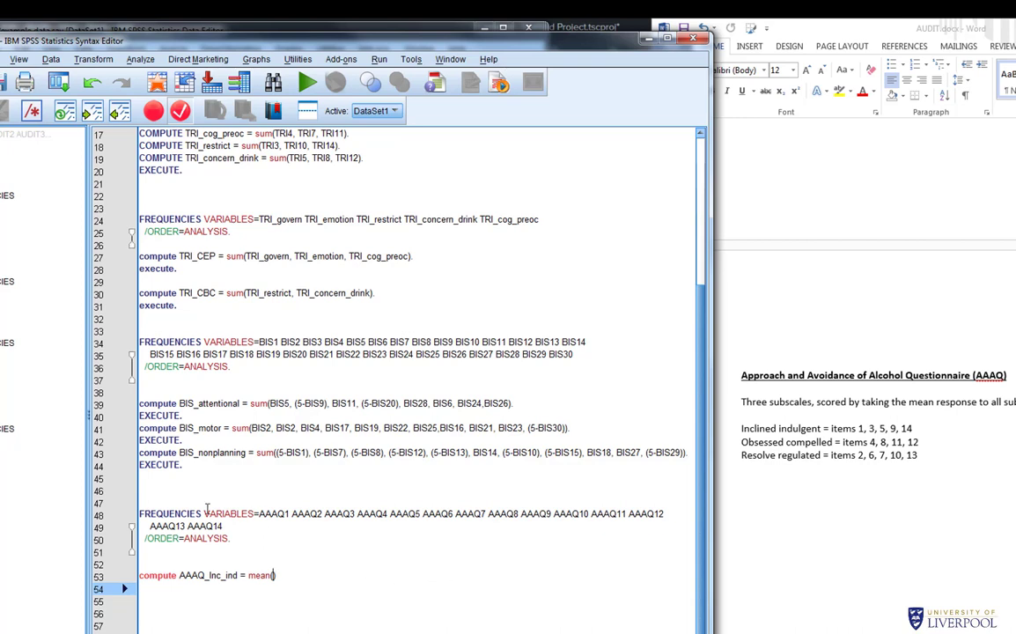
# Step: Copy AAAQ1 and AAAQ3 from the FREQUENCIES variable list into the AAAQ_Inc_ind mean, separated by a comma
pyautogui.moveTo(259, 514); pyautogui.dragTo(286, 517)
pyautogui.rightClick(290, 517)
pyautogui.click(299, 535)
pyautogui.click(274, 576)
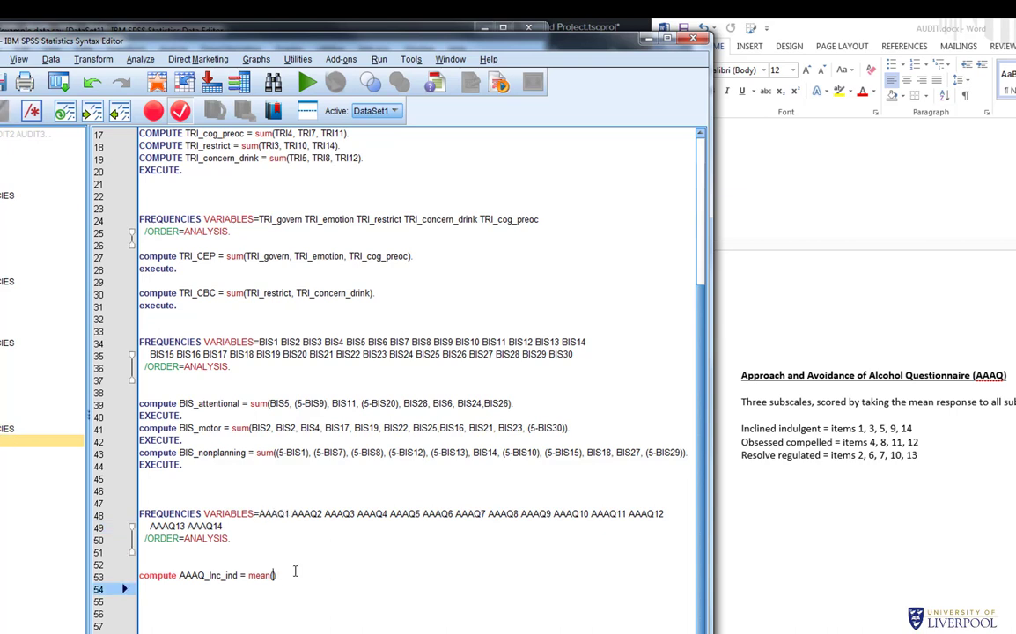
pyautogui.hotkey('ctrl', 'v')
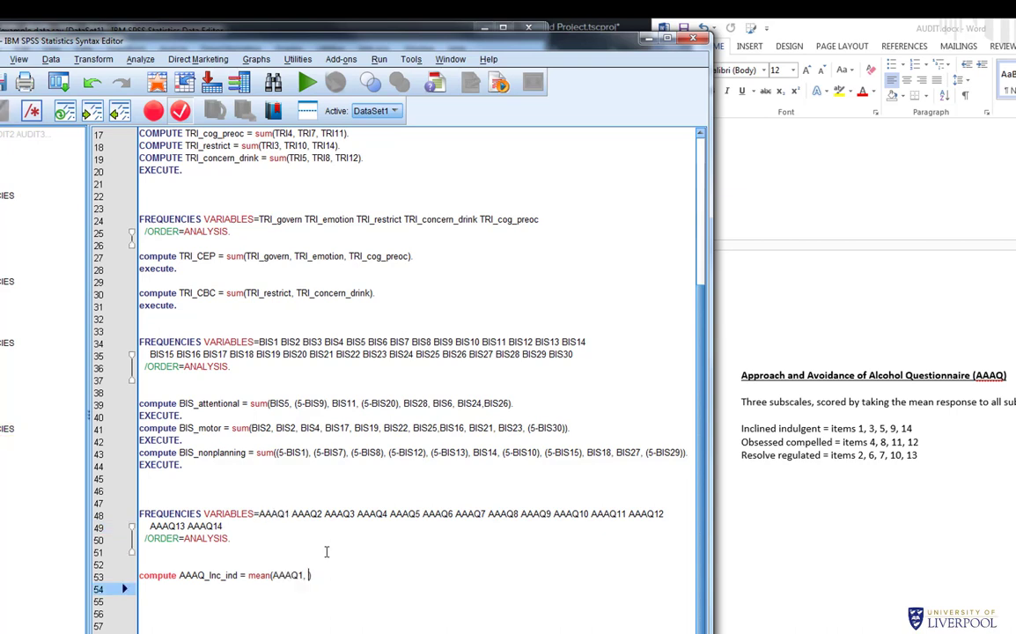
pyautogui.moveTo(354, 514); pyautogui.dragTo(332, 515)
pyautogui.rightClick(331, 509)
pyautogui.click(353, 535)
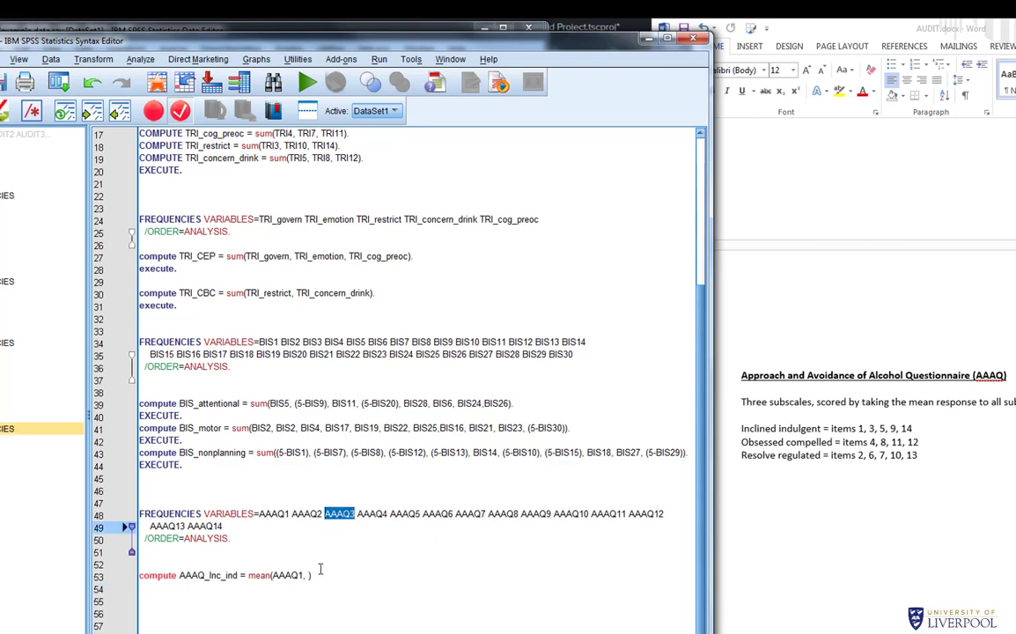
pyautogui.click(308, 578)
pyautogui.hotkey('ctrl', 'v')
pyautogui.write(')')
pyautogui.press('Return')
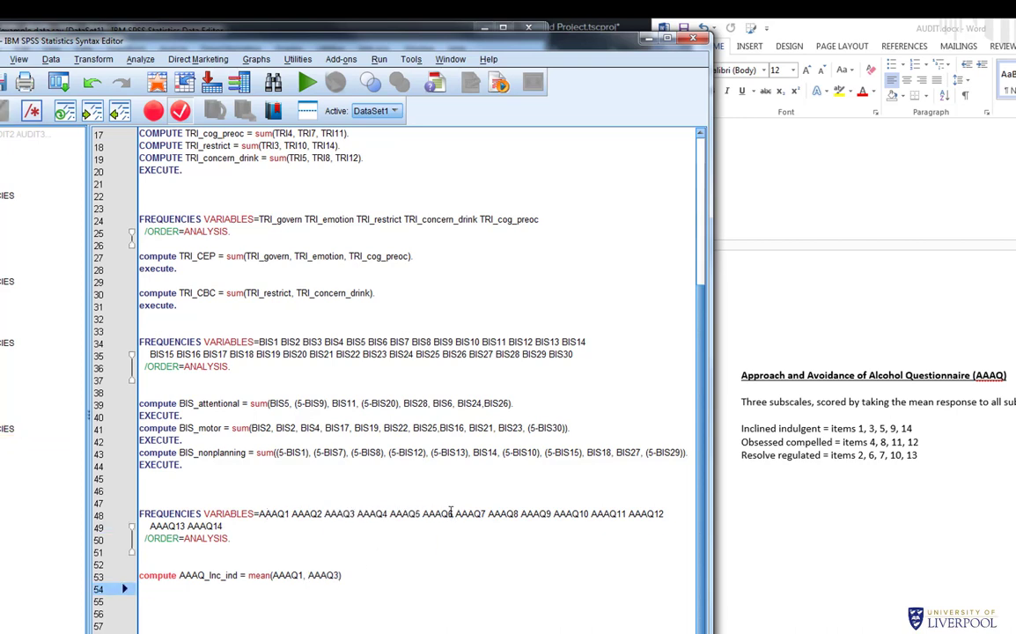
# Step: Append AAAQ5 and AAAQ9 from the FREQUENCIES variable list to the AAAQ_Inc_ind mean, separated by commas
pyautogui.moveTo(423, 516); pyautogui.dragTo(404, 516)
pyautogui.rightClick(392, 518)
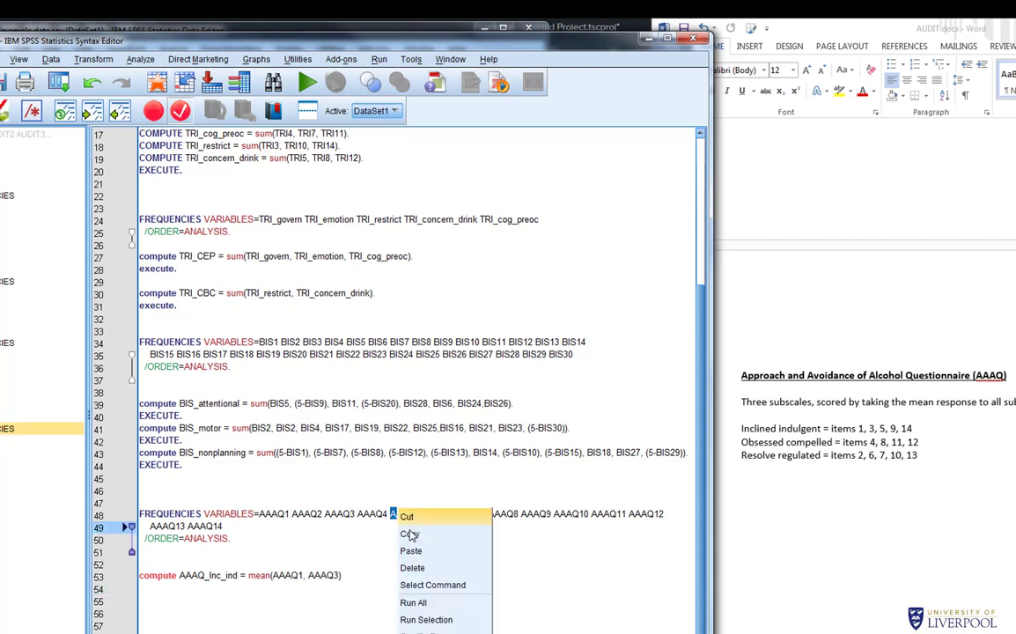
pyautogui.click(410, 535)
pyautogui.click(340, 575)
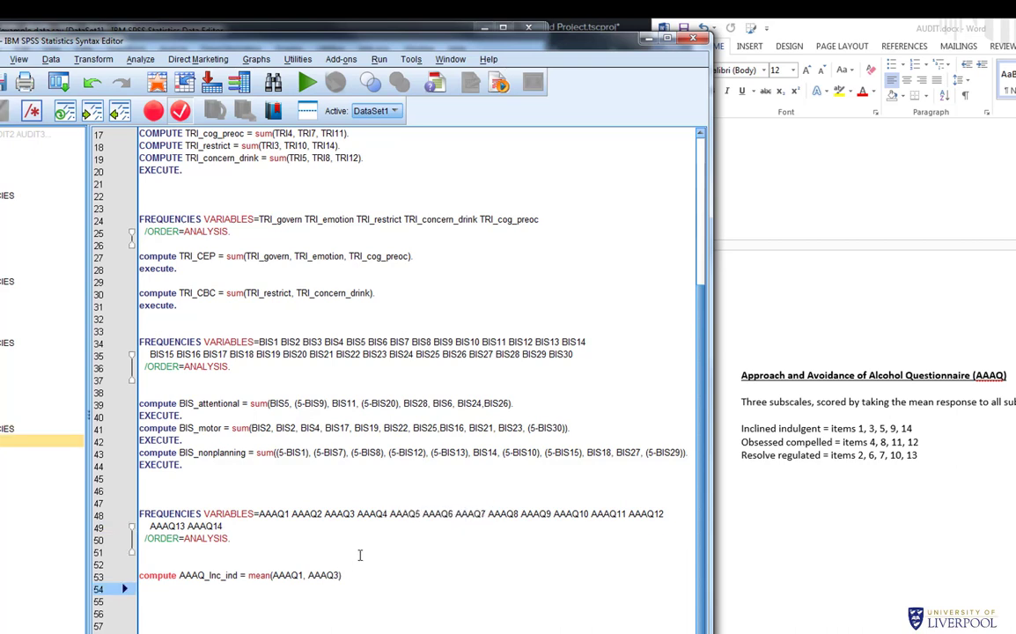
pyautogui.write(',')
pyautogui.hotkey('ctrl', 'v')
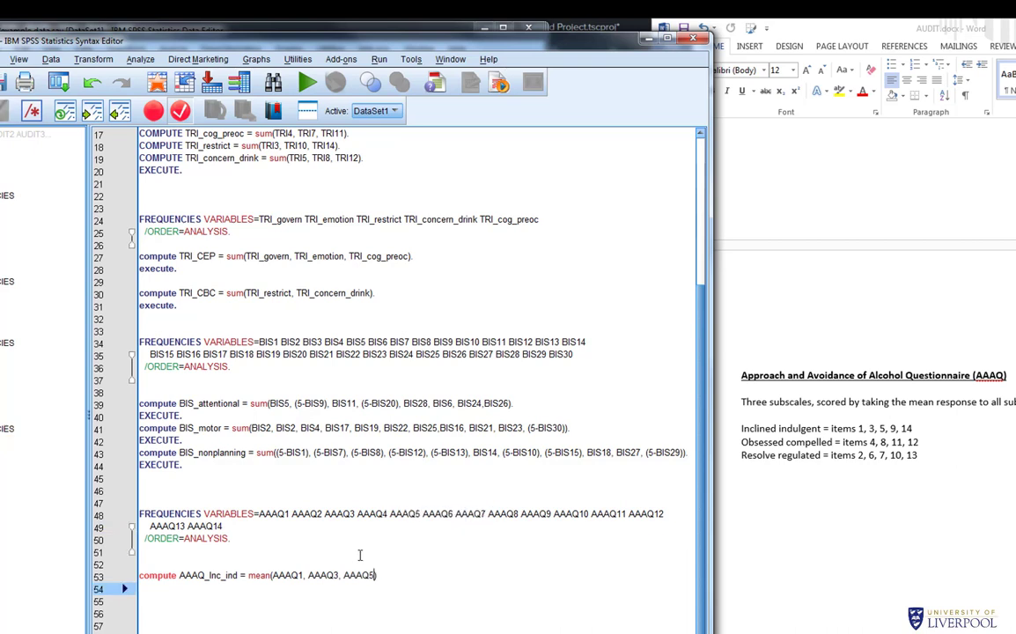
pyautogui.moveTo(551, 515); pyautogui.dragTo(522, 515)
pyautogui.rightClick(530, 516)
pyautogui.click(548, 531)
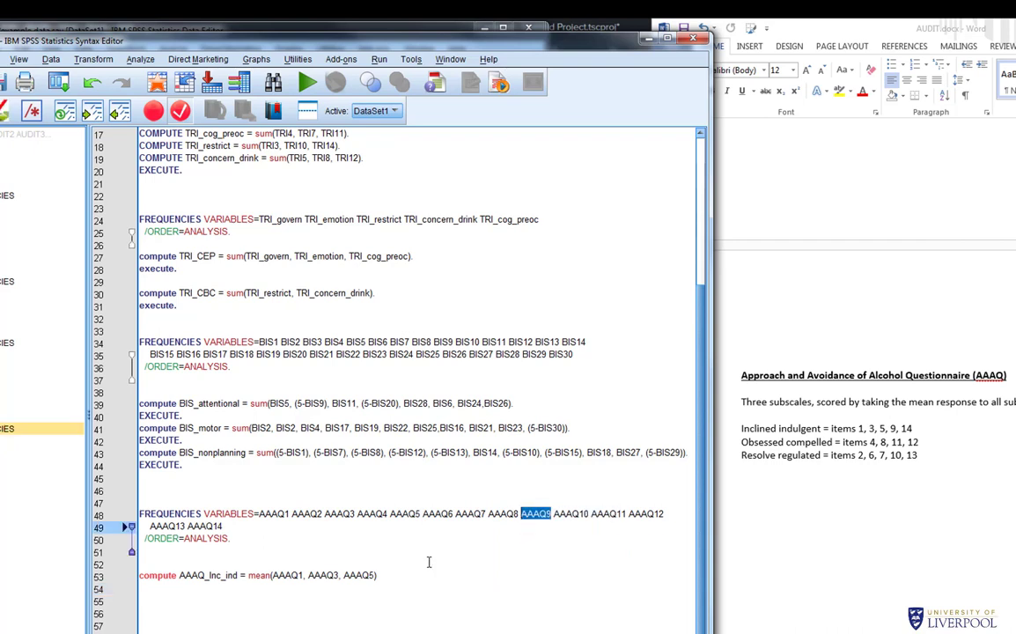
pyautogui.click(377, 575)
pyautogui.write(',')
pyautogui.hotkey('ctrl', 'v')
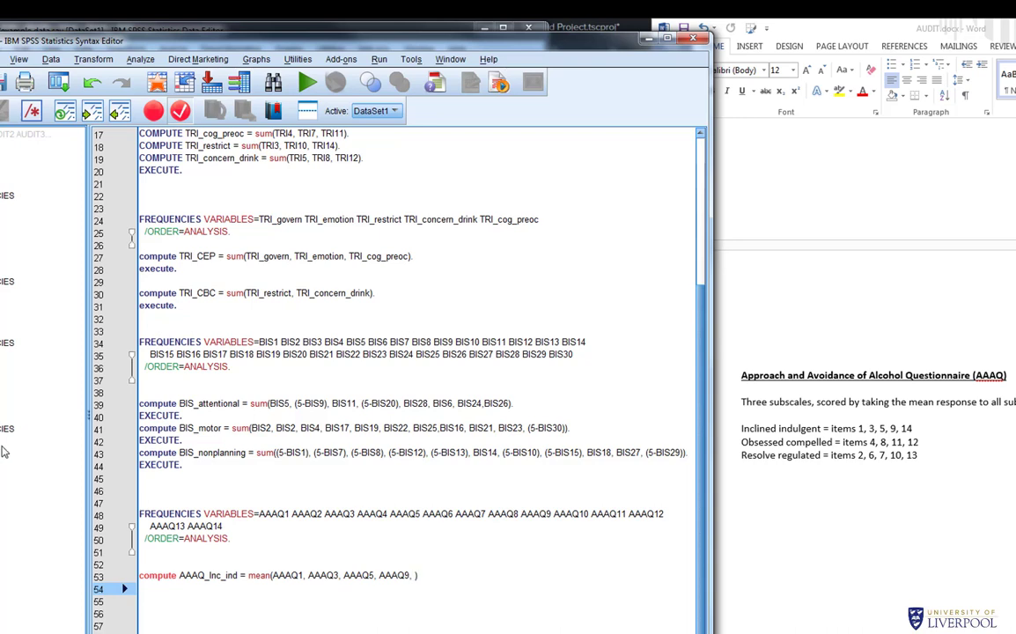
# Step: Append AAAQ14 from the FREQUENCIES variable list as the last item of the AAAQ_Inc_ind mean and end the statement with a period
pyautogui.moveTo(223, 526); pyautogui.dragTo(188, 526)
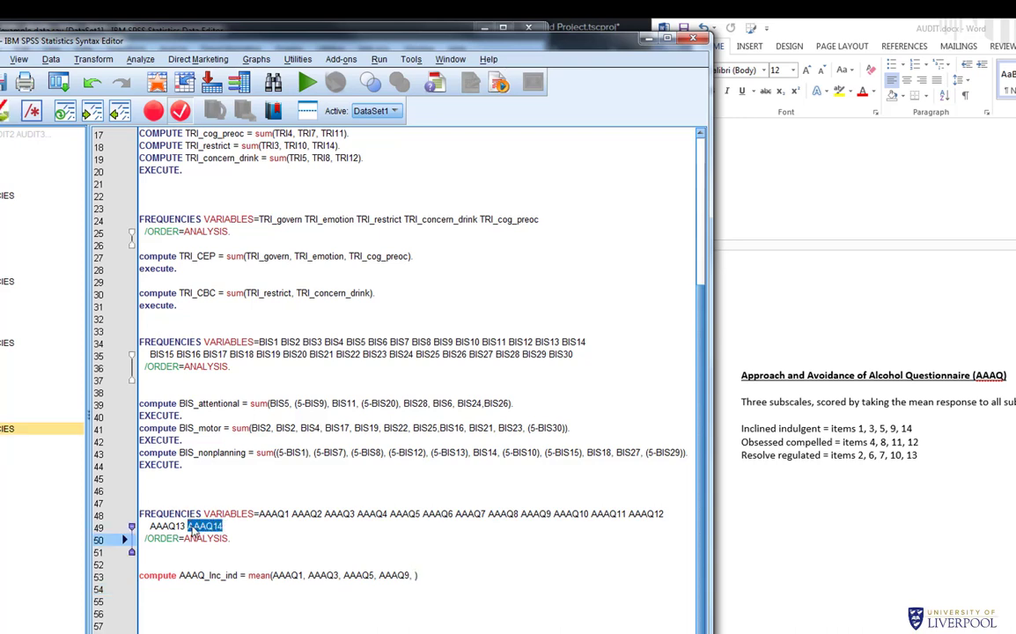
pyautogui.rightClick(199, 509)
pyautogui.click(216, 536)
pyautogui.click(416, 576)
pyautogui.hotkey('ctrl', 'v')
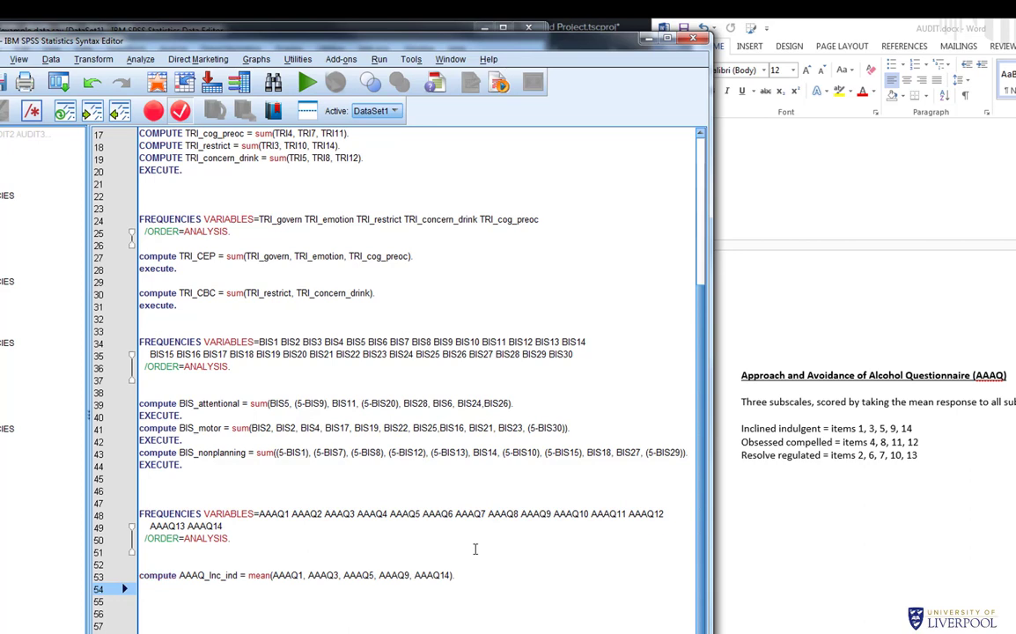
# Step: Add an EXECUTE. line below the AAAQ_Inc_ind compute statement, followed by blank lines
pyautogui.press('Return')
pyautogui.write('exe')
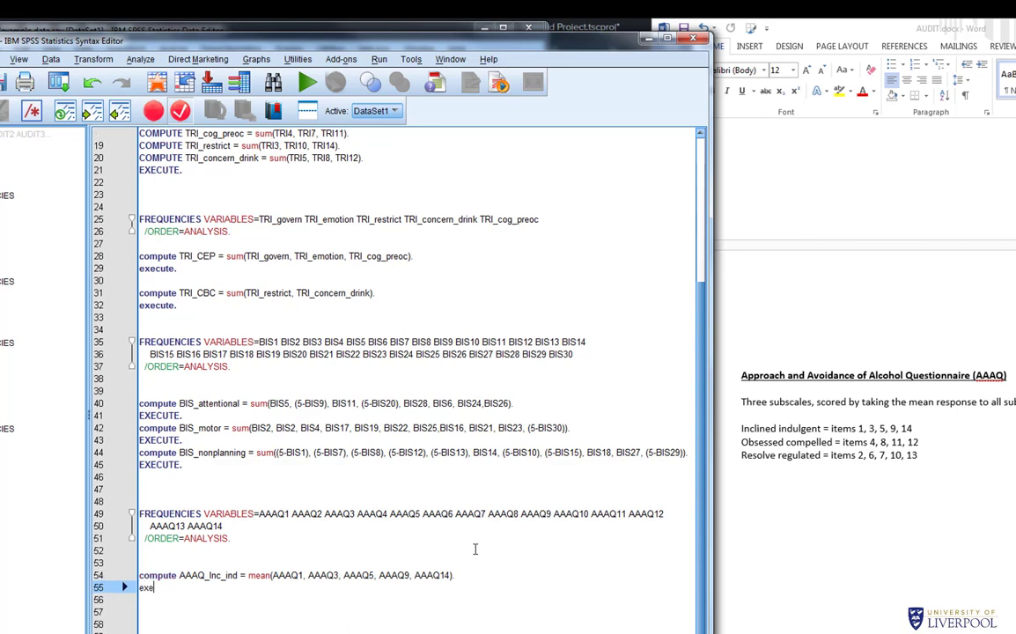
pyautogui.write('cu')
pyautogui.press('Return')
pyautogui.write('.')
pyautogui.press('Return')
pyautogui.press('Return')
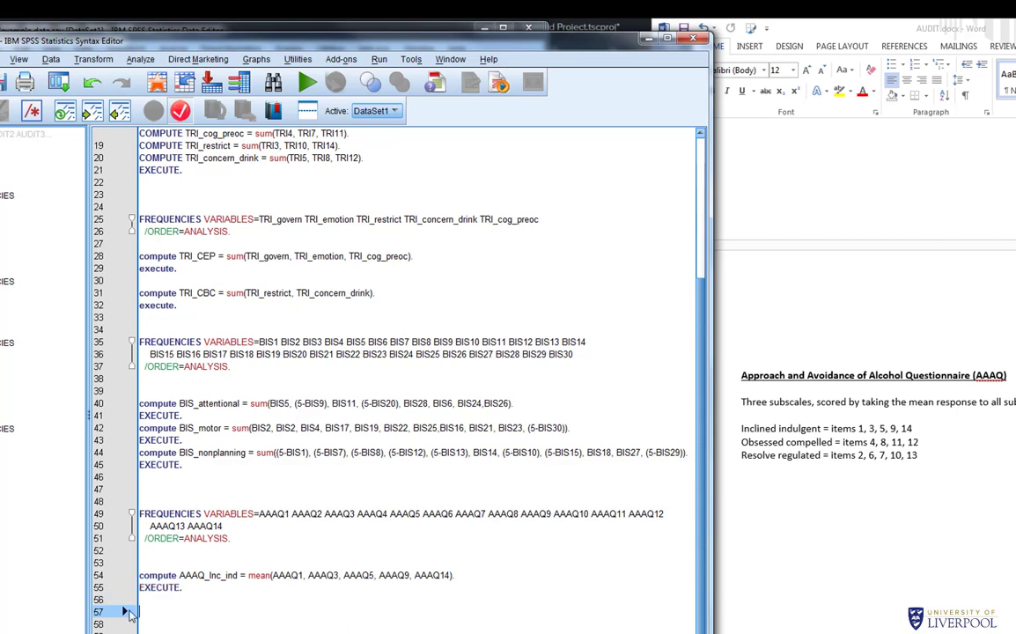
# Step: Run the AAAQ_Inc_ind compute statement with its EXECUTE and check the new scores in the Data Editor
pyautogui.moveTo(225, 597); pyautogui.dragTo(139, 574)
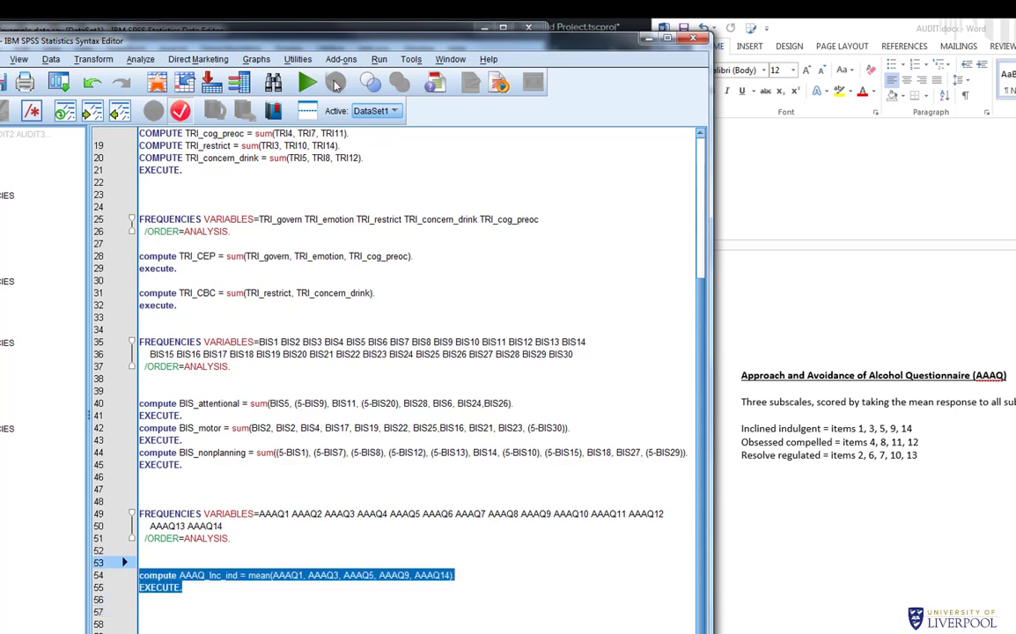
pyautogui.click(314, 83)
pyautogui.click(349, 25)
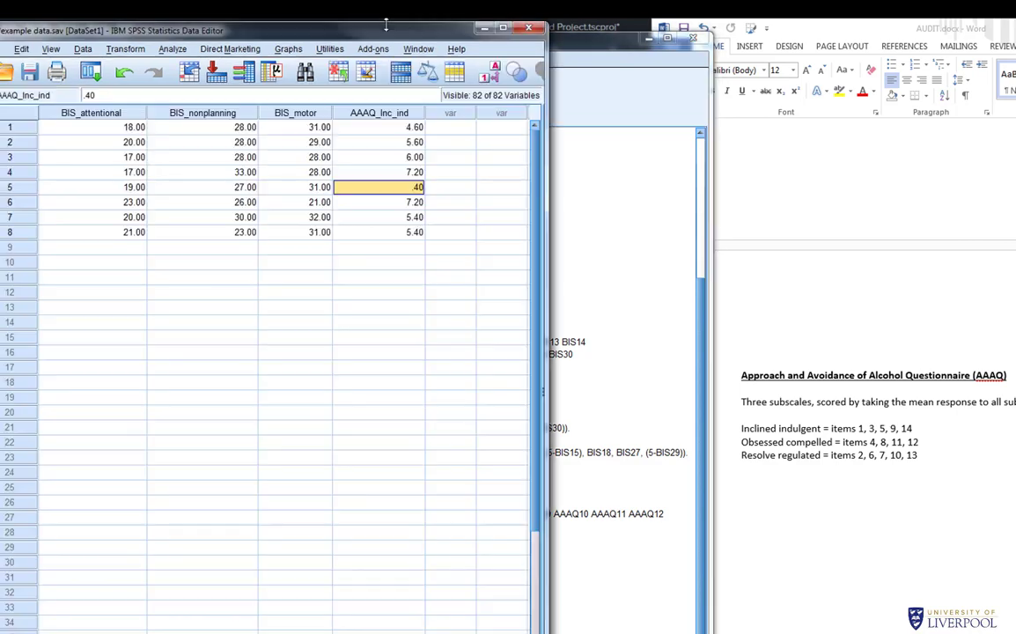
pyautogui.click(418, 173)
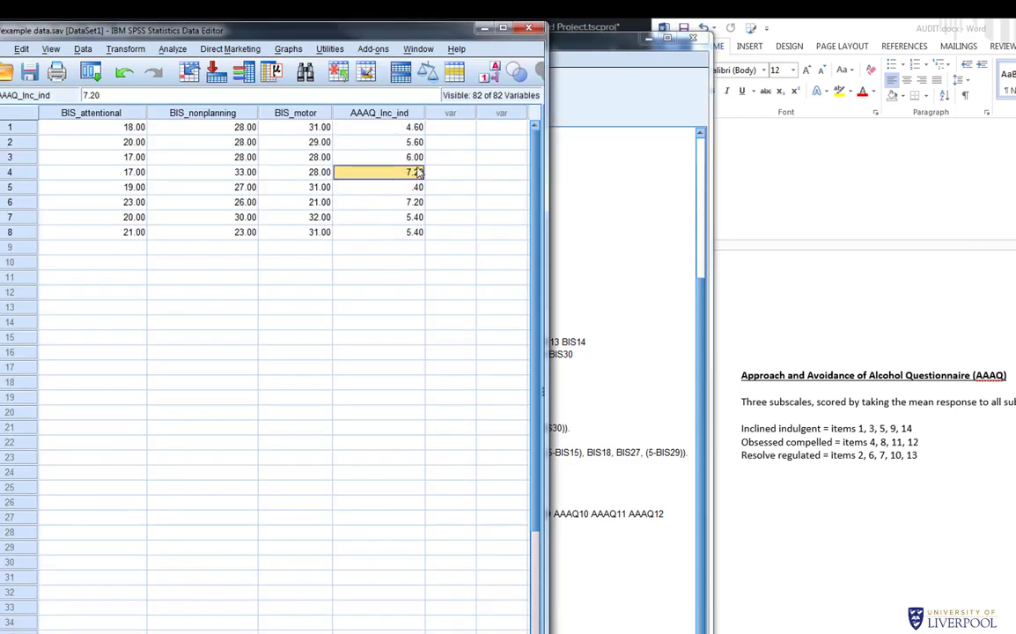
pyautogui.click(638, 413)
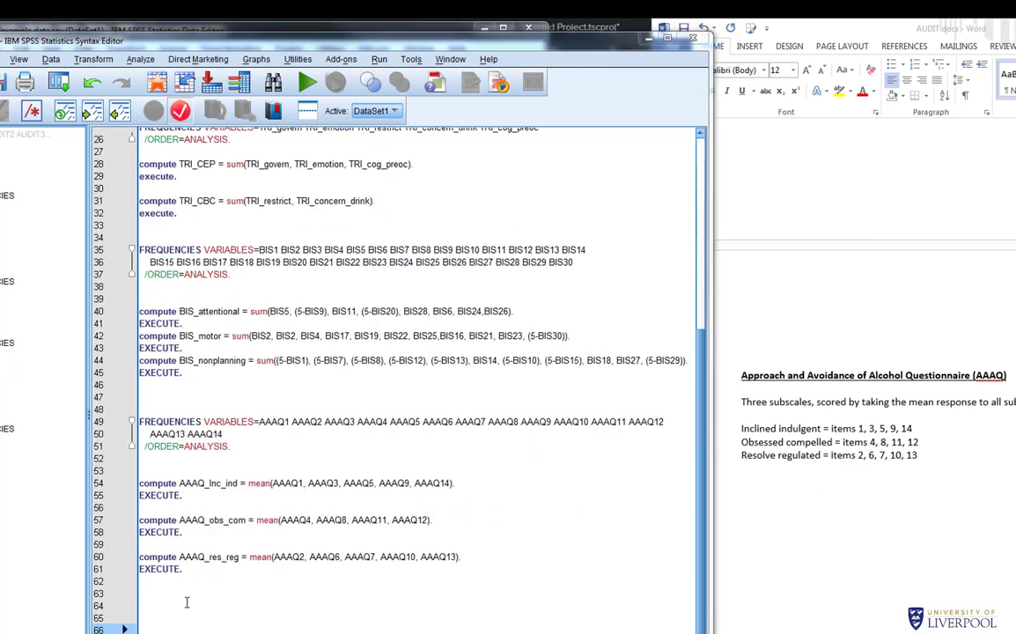
# Step: Run the AAAQ_obs_com and AAAQ_res_reg compute statements together with their EXECUTE lines
pyautogui.moveTo(132, 571); pyautogui.dragTo(132, 519)
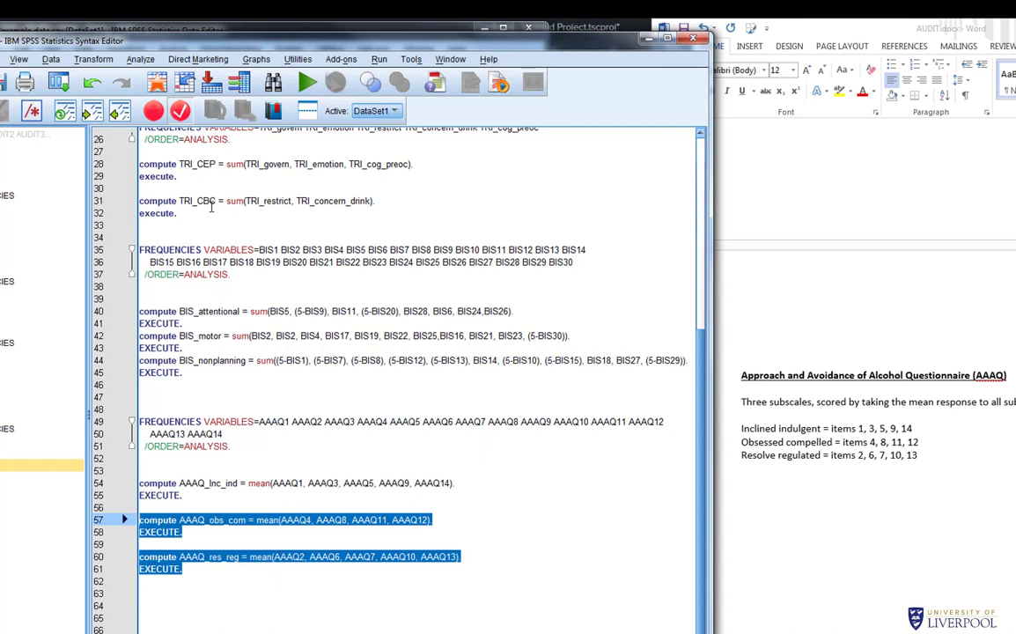
pyautogui.click(308, 83)
pyautogui.click(256, 592)
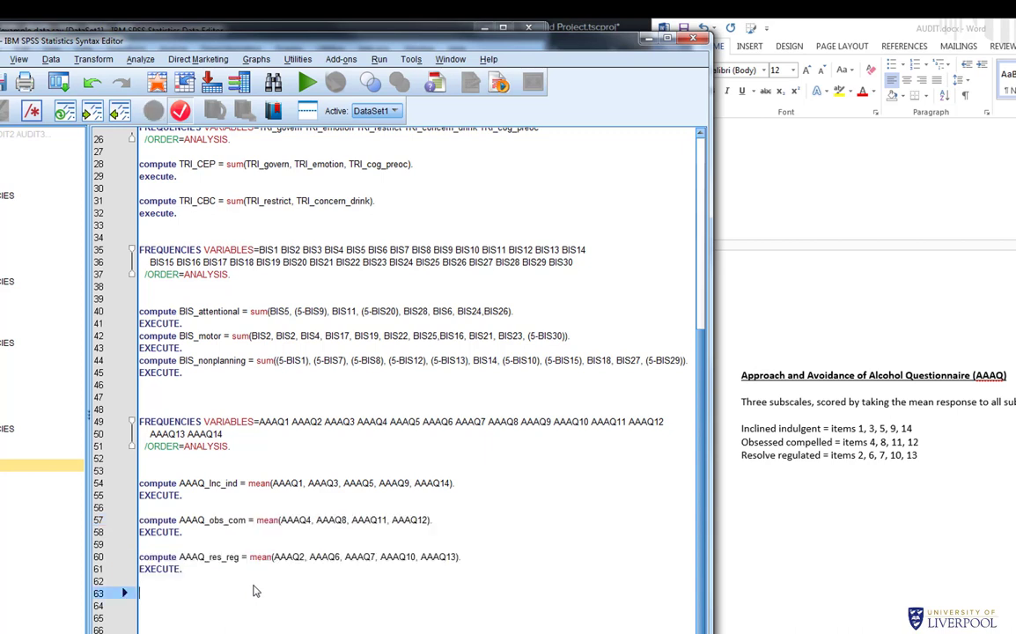
# Step: In the AAAQ_res_reg mean, reverse-score the AAAQ6 item by rewriting it as (9-AAAQ6)
pyautogui.click(319, 518)
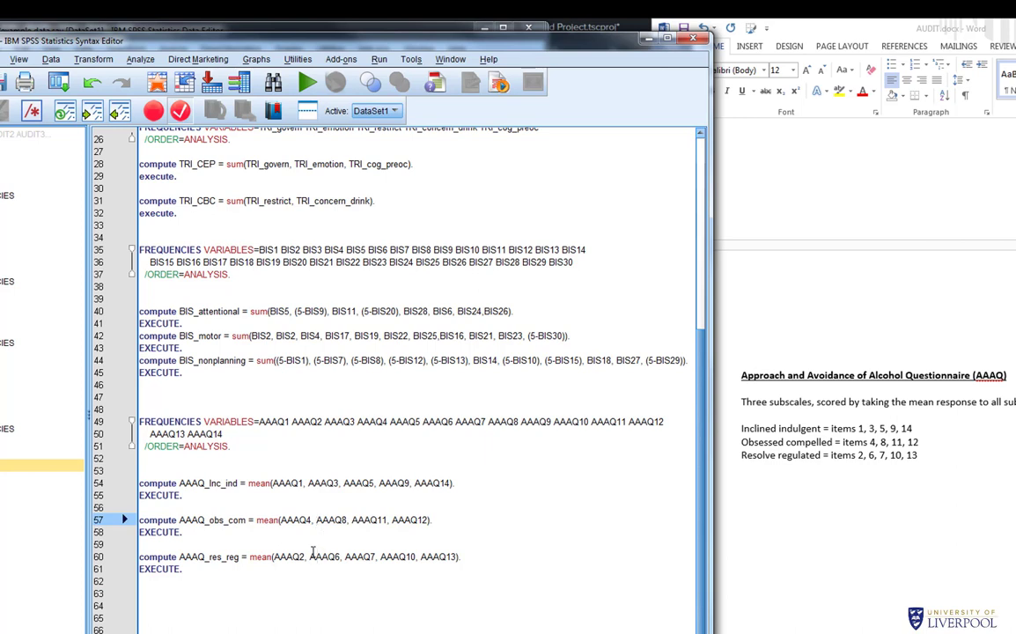
pyautogui.click(312, 555)
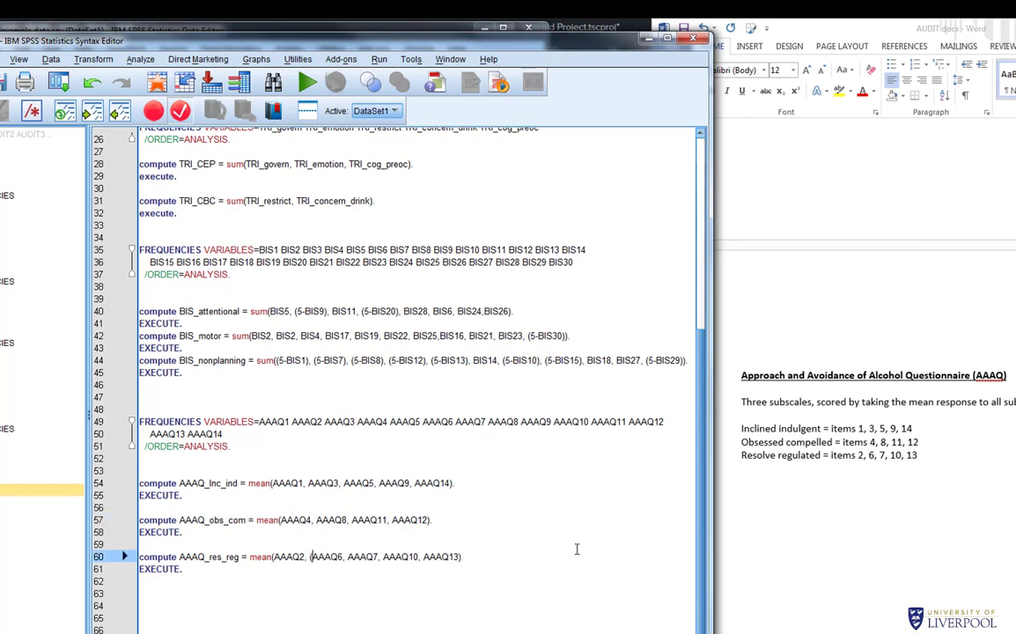
pyautogui.write('(9-')
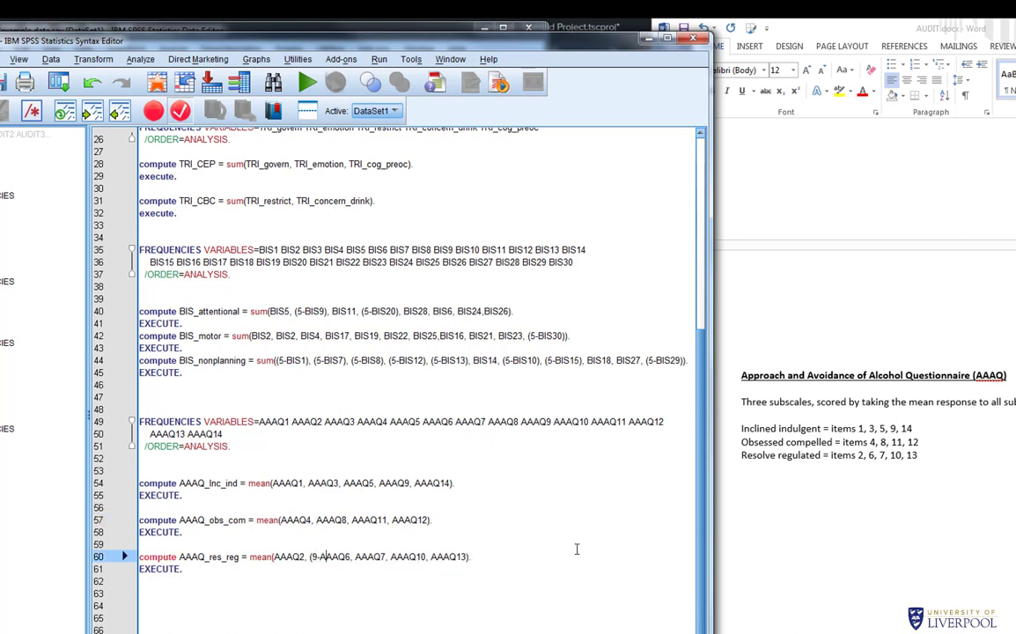
pyautogui.write(')')
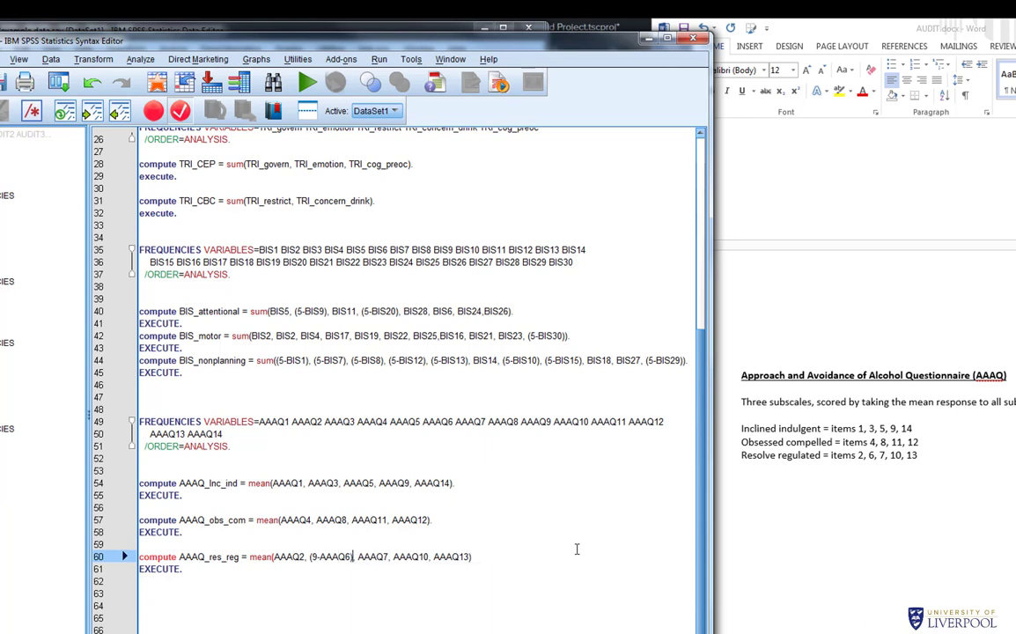
pyautogui.press('Escape')
pyautogui.press('Down')
pyautogui.press('Down')
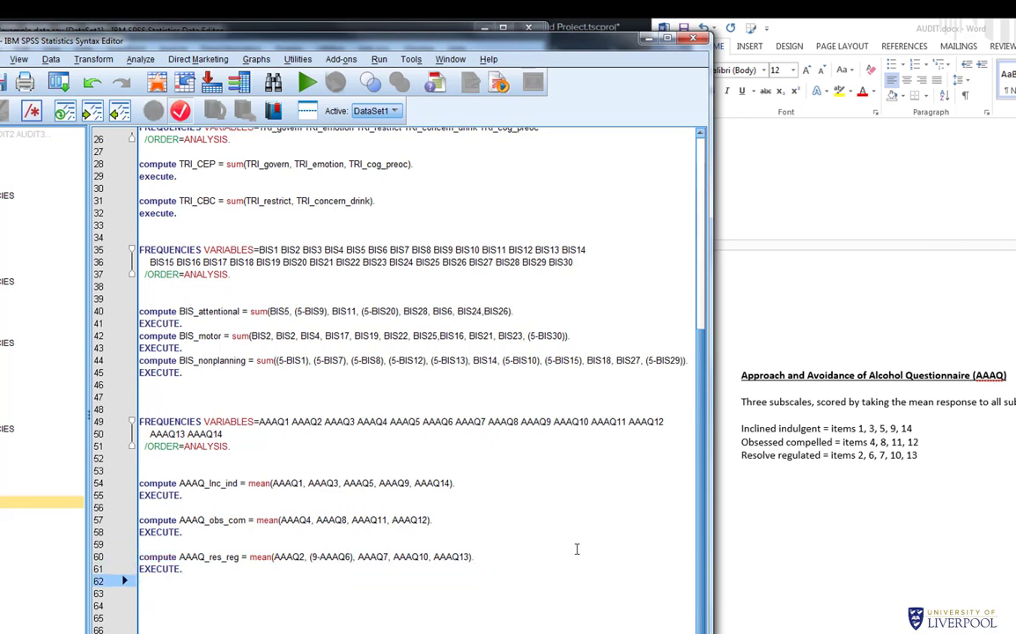
# Step: Remove the 9- and the parentheses around AAAQ6 in the AAAQ_res_reg mean
pyautogui.click(320, 558)
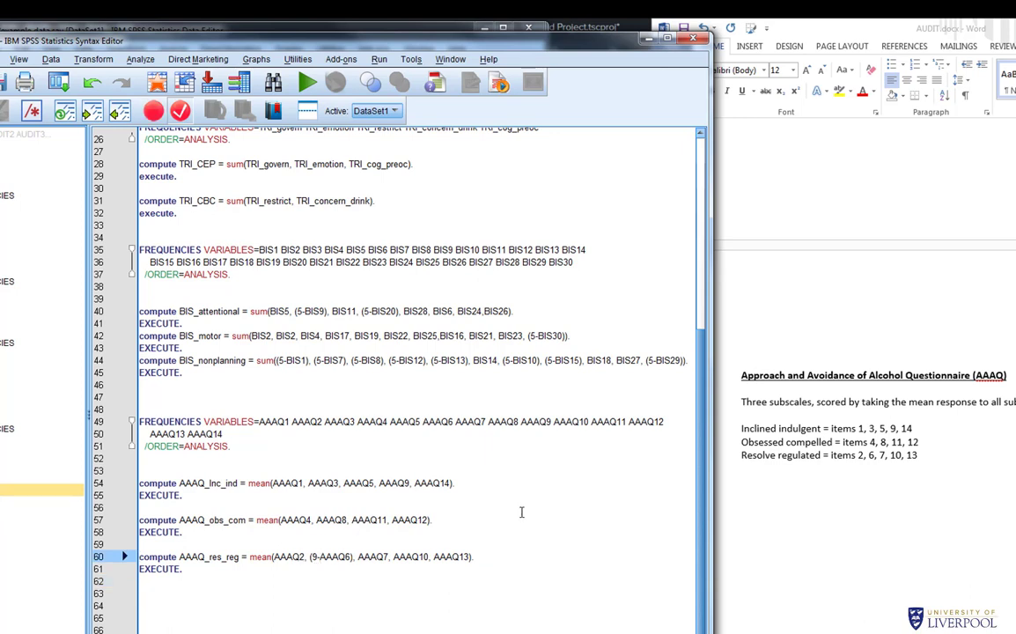
pyautogui.press('BackSpace')
pyautogui.press('BackSpace')
pyautogui.press('Escape')
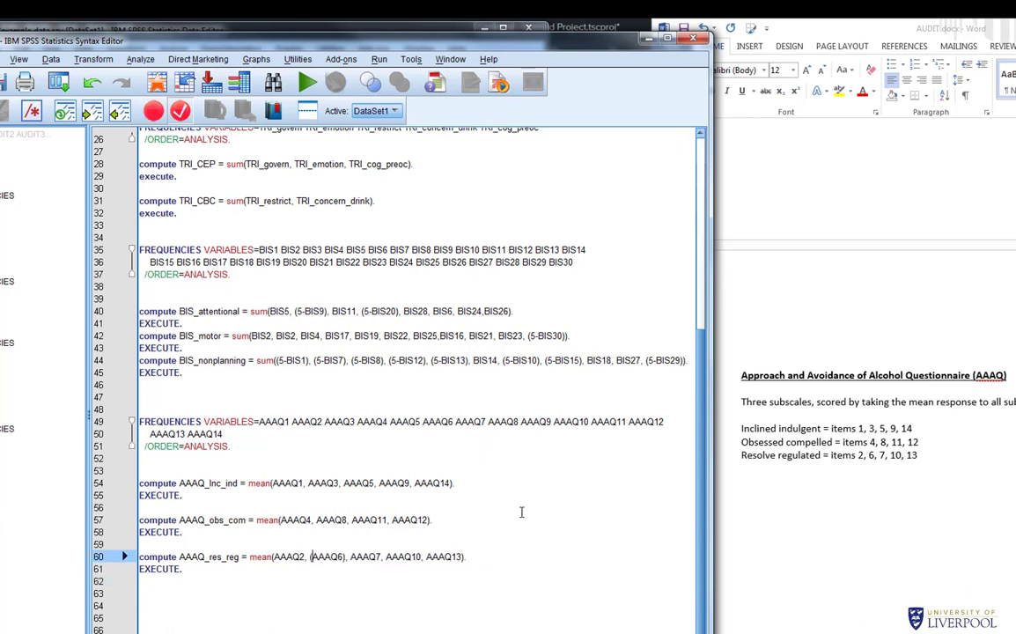
pyautogui.press('BackSpace')
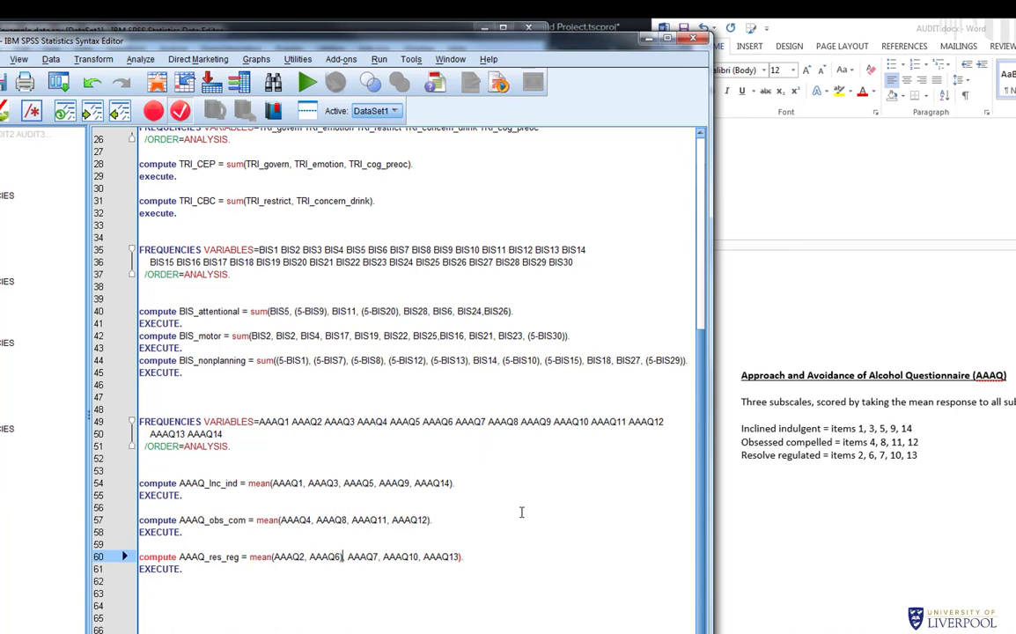
pyautogui.press('Delete')
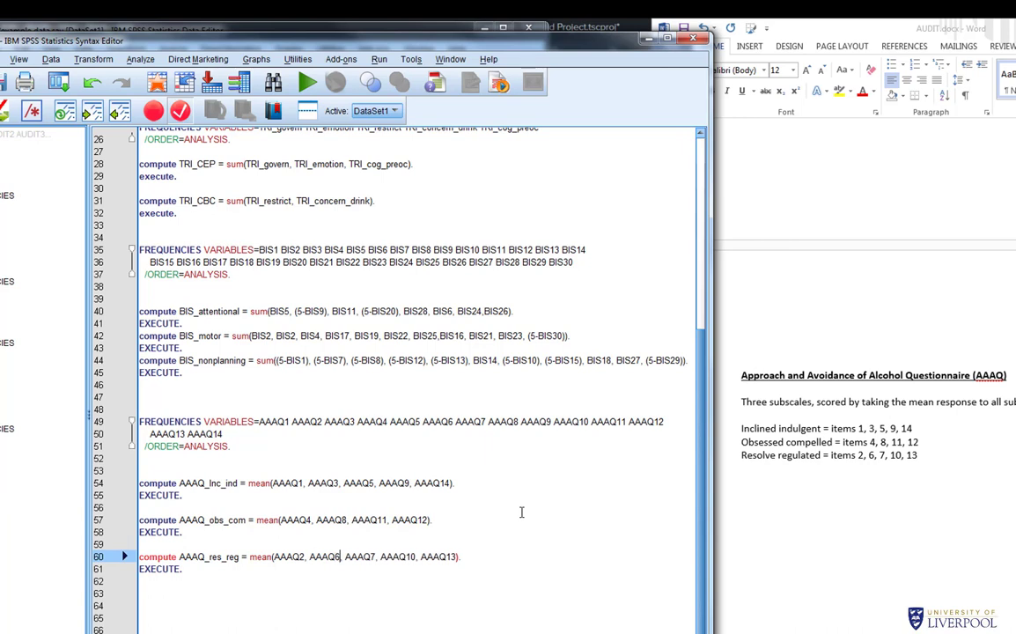
pyautogui.click(295, 589)
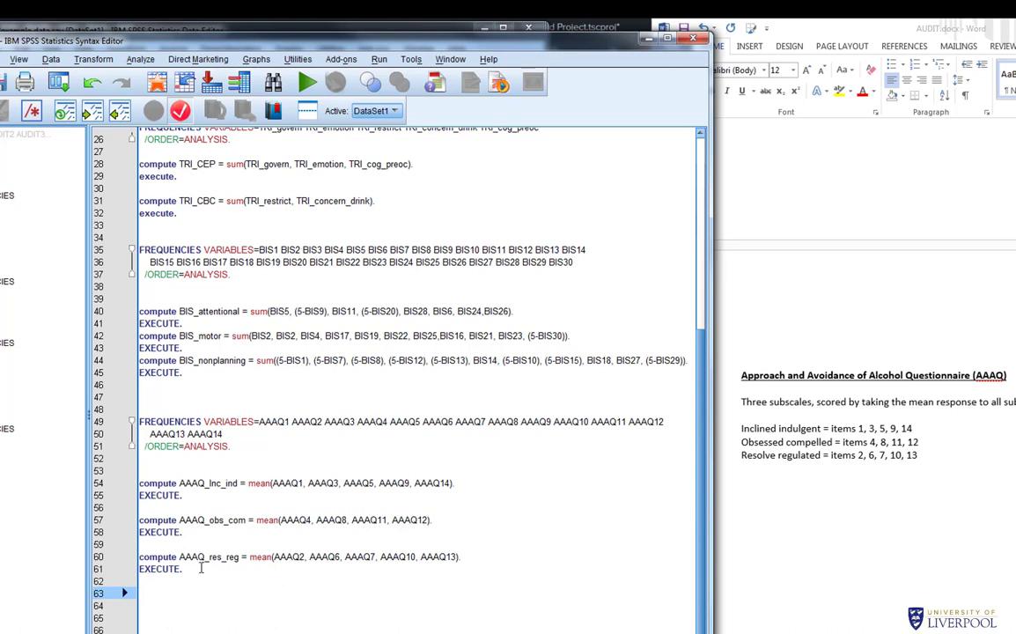
# Step: Run the AAAQ_res_reg compute statement with its EXECUTE again and bring its scores into view in the Data Editor
pyautogui.moveTo(185, 570); pyautogui.dragTo(138, 556)
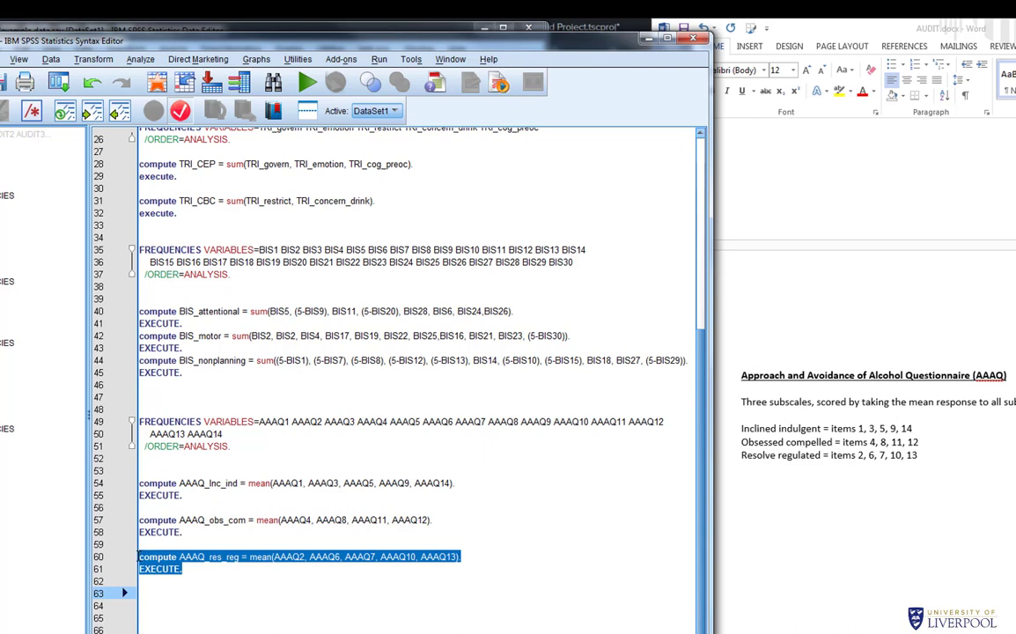
pyautogui.hotkey('ctrl', 'r')
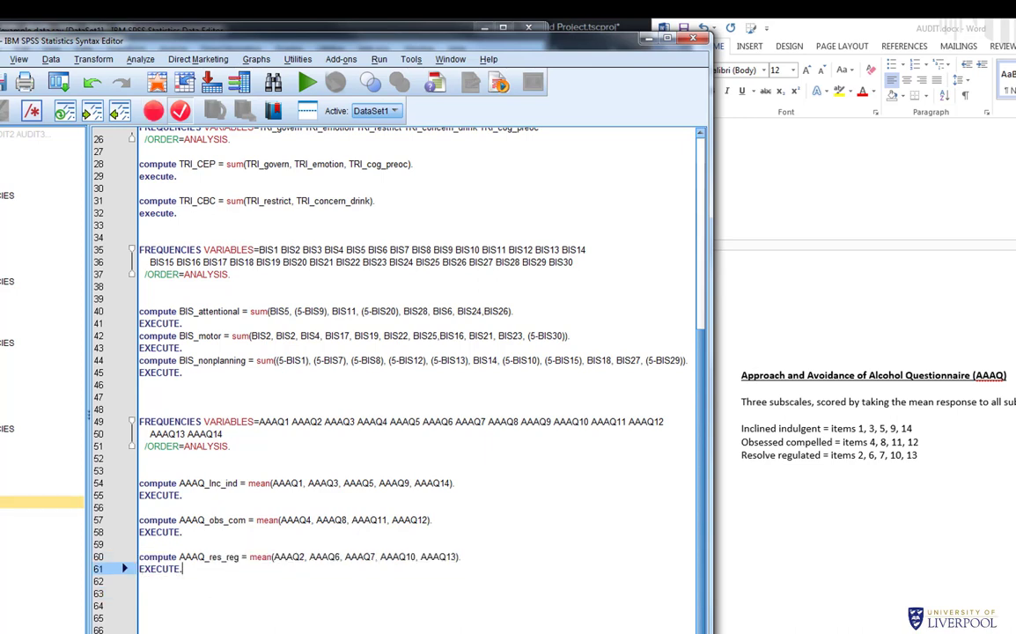
pyautogui.click(905, 574)
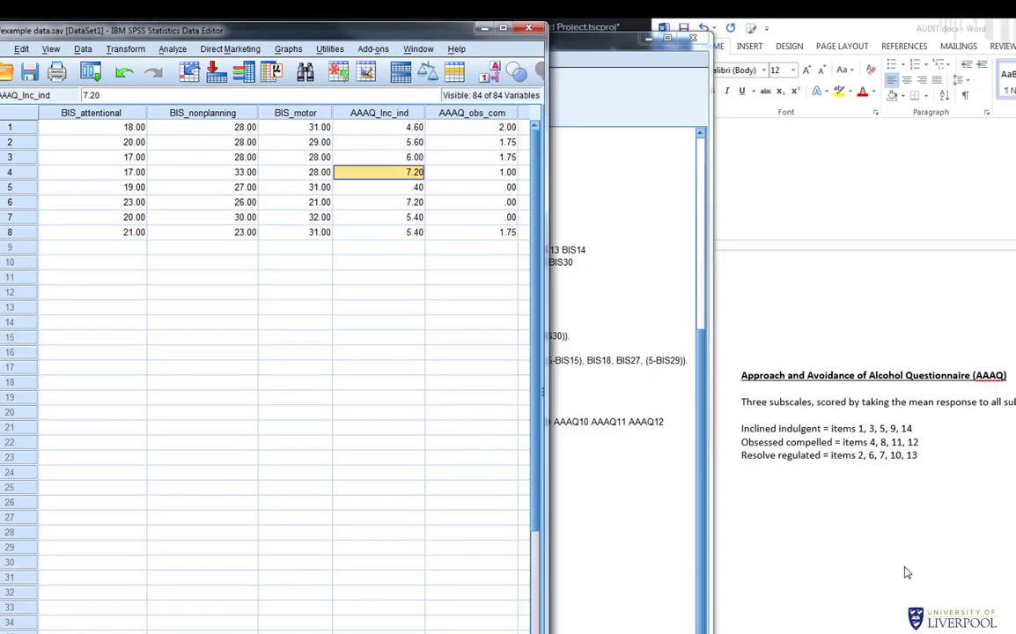
pyautogui.hscroll(3, 282, 352)
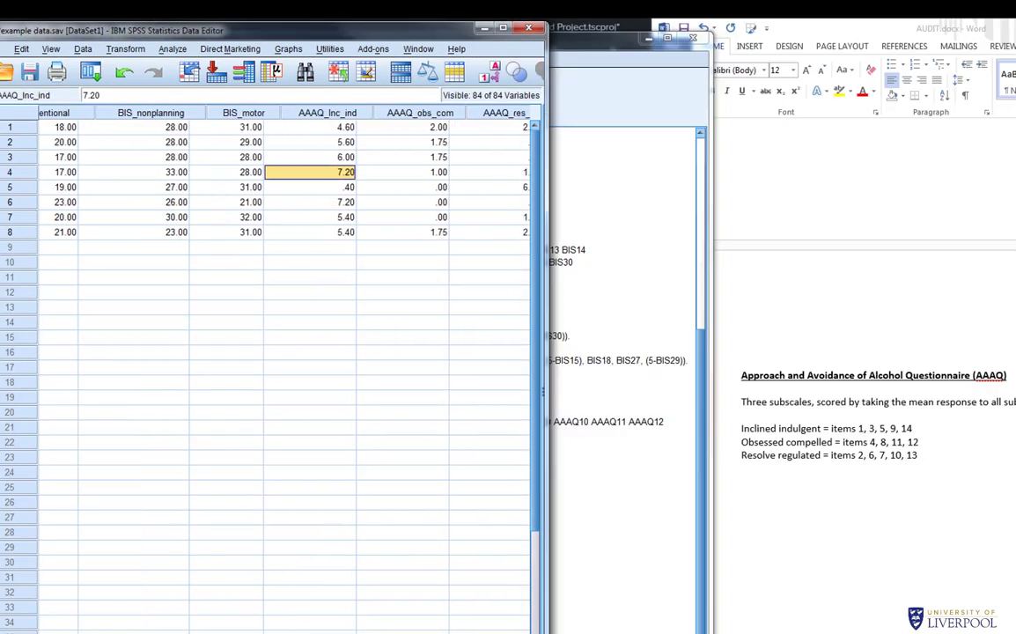
# Step: Clear the AAAQ_res_reg variable from the dataset and return to the Syntax Editor
pyautogui.click(285, 118)
pyautogui.rightClick(285, 118)
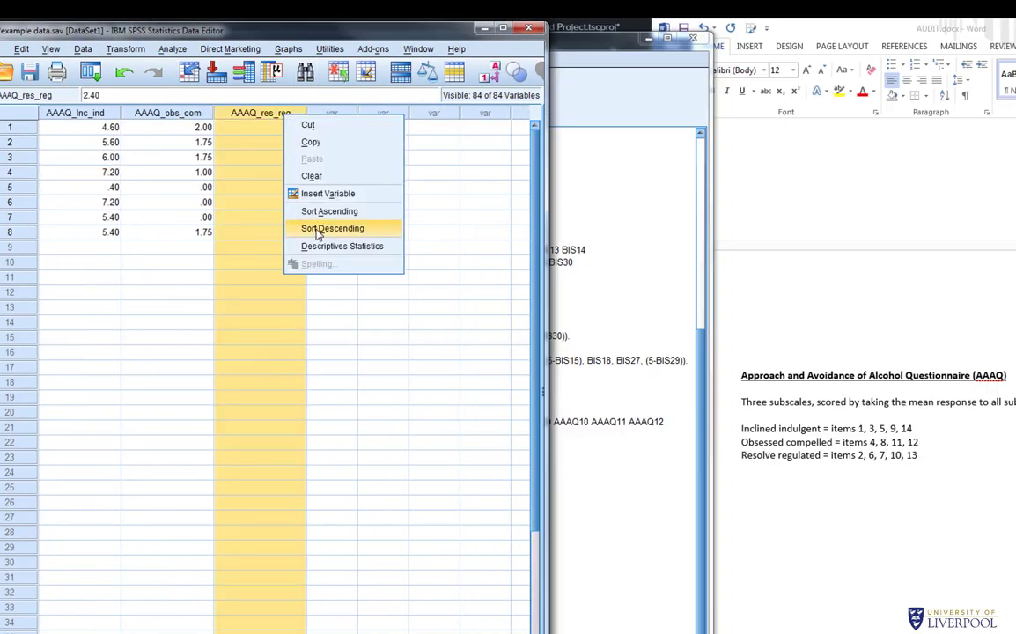
pyautogui.click(324, 178)
pyautogui.click(580, 449)
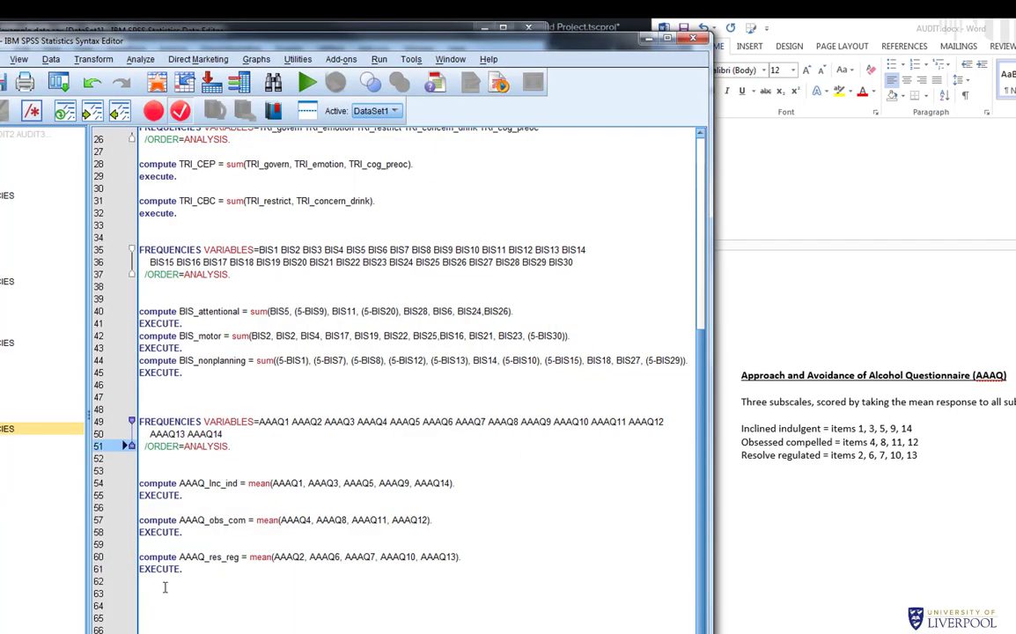
# Step: Delete the EXECUTE. line below the AAAQ_res_reg compute statement and run that statement on its own
pyautogui.moveTo(183, 569); pyautogui.dragTo(121, 568)
pyautogui.press('BackSpace')
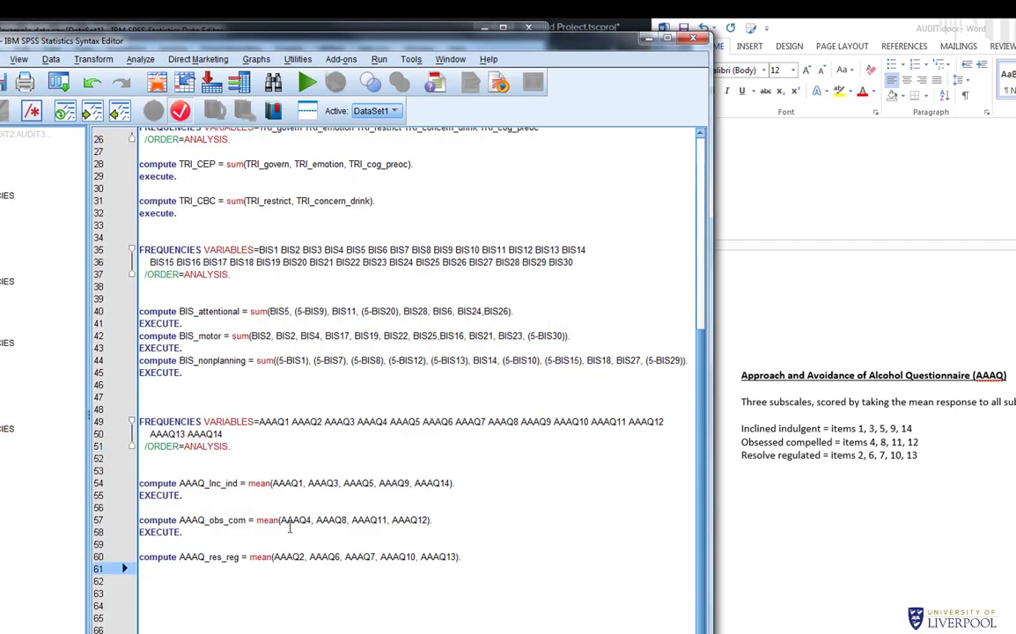
pyautogui.moveTo(473, 558); pyautogui.dragTo(132, 558)
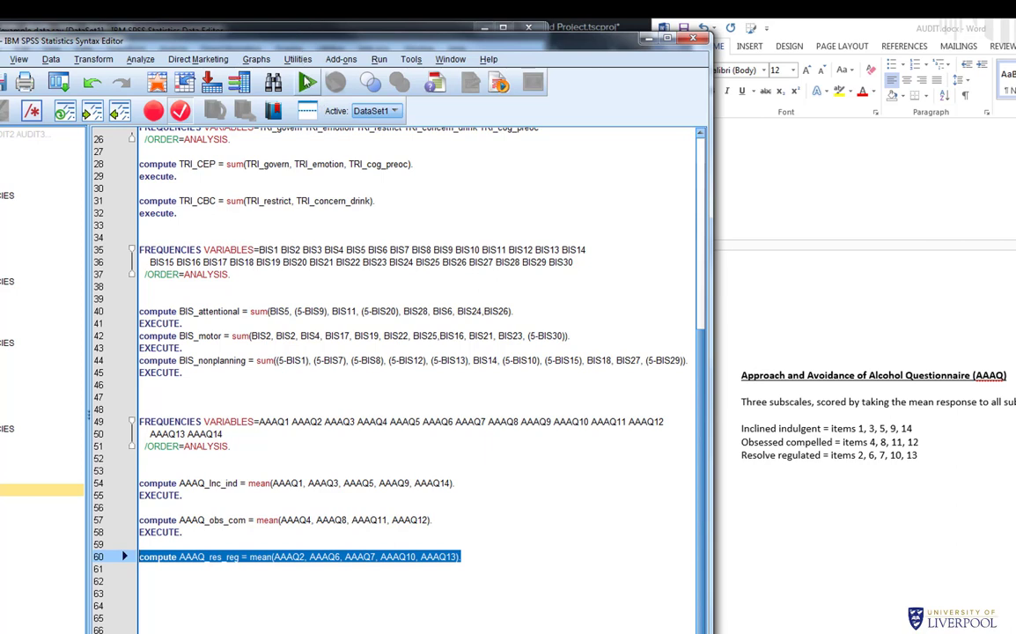
pyautogui.click(307, 82)
# Step: Examine the AAAQ_res_reg cells of the different cases in the Data Editor
pyautogui.hotkey('alt', 'Tab')
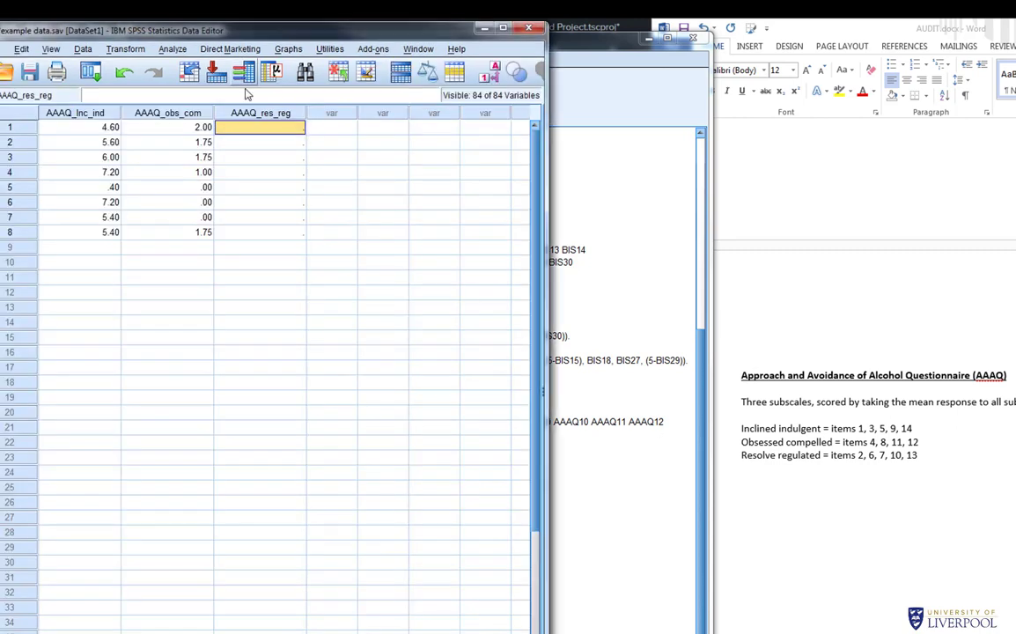
pyautogui.click(287, 138)
pyautogui.click(287, 162)
pyautogui.click(287, 185)
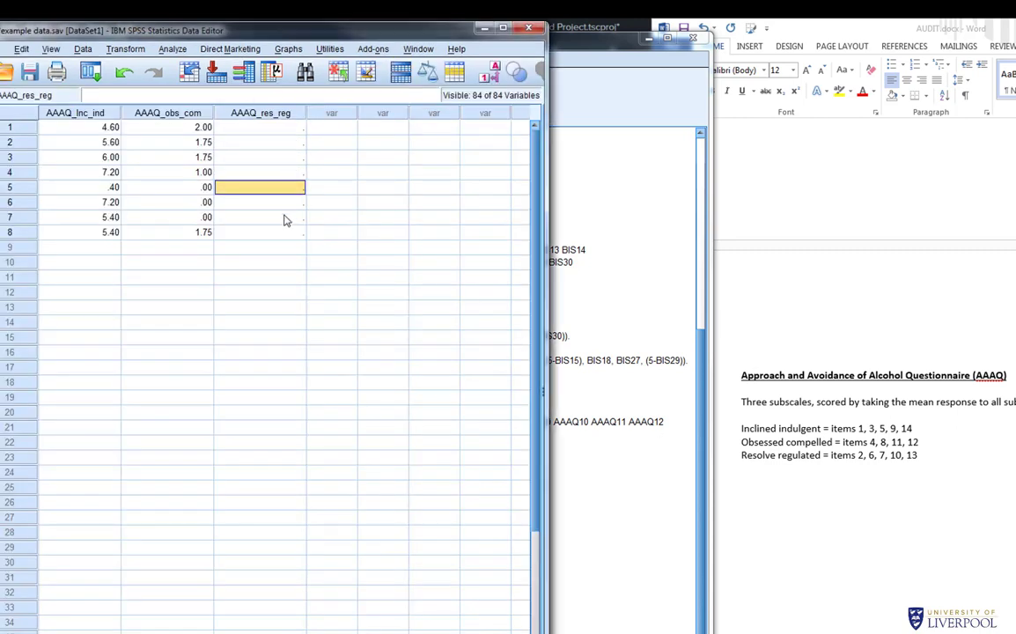
pyautogui.click(283, 215)
pyautogui.click(279, 228)
pyautogui.click(276, 205)
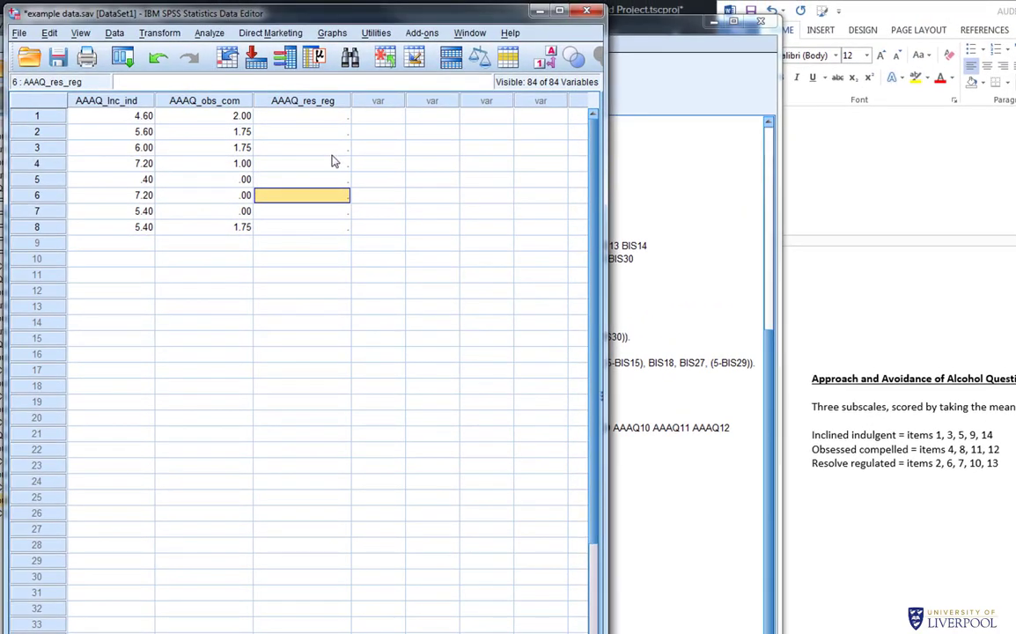
pyautogui.click(320, 231)
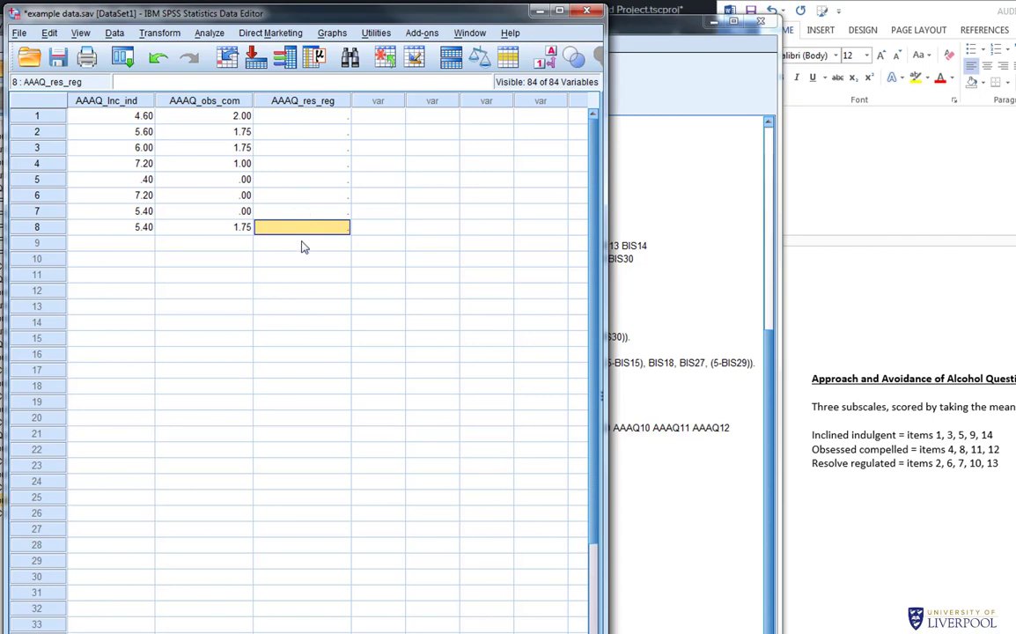
# Step: Run the pending transforms to fill in AAAQ_res_reg, and return to the Syntax Editor
pyautogui.click(156, 33)
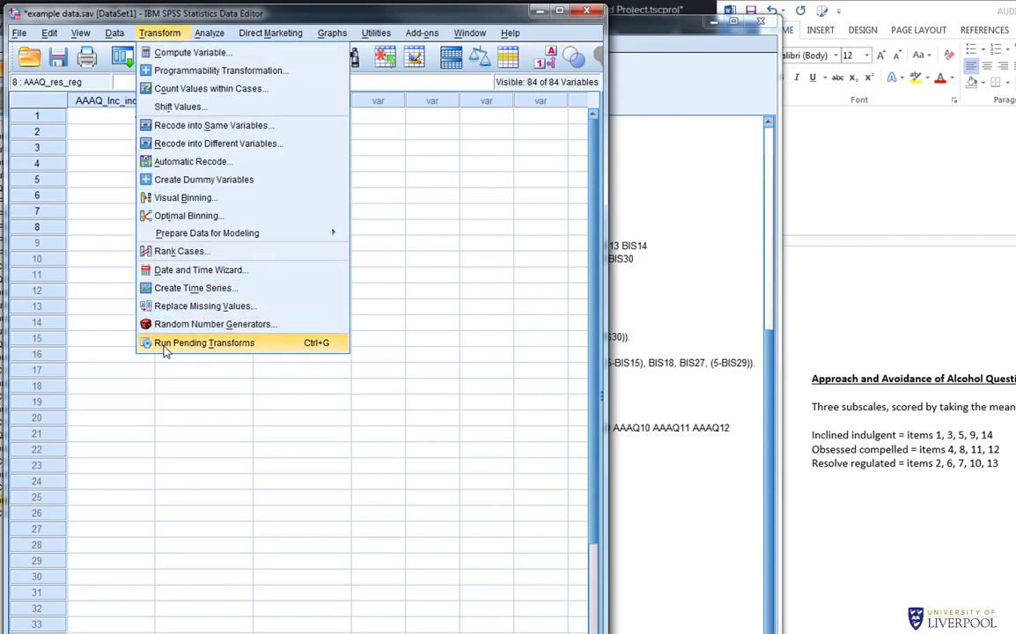
pyautogui.click(298, 345)
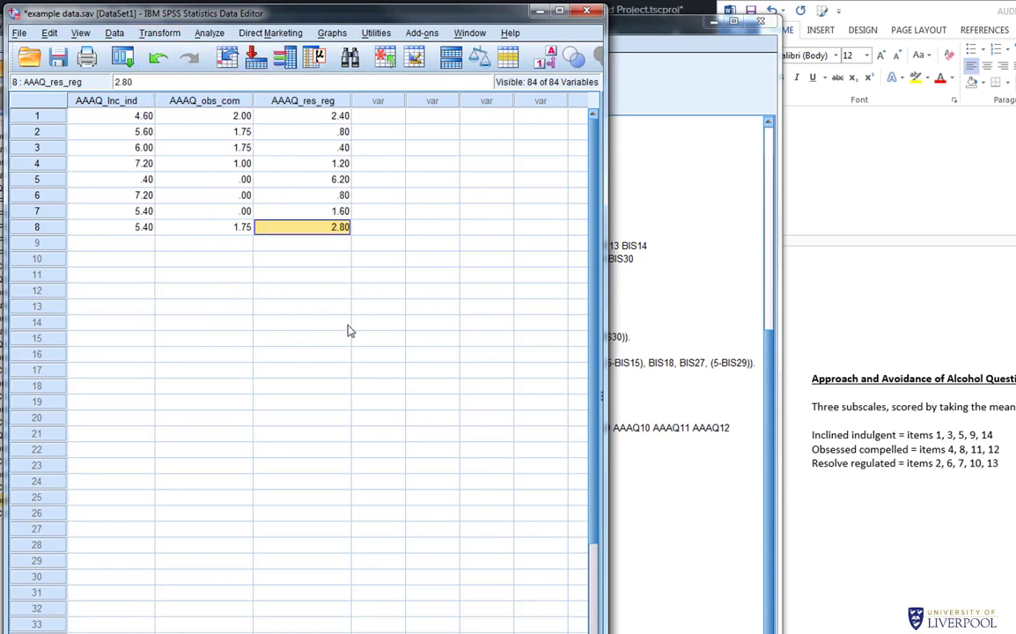
pyautogui.click(635, 544)
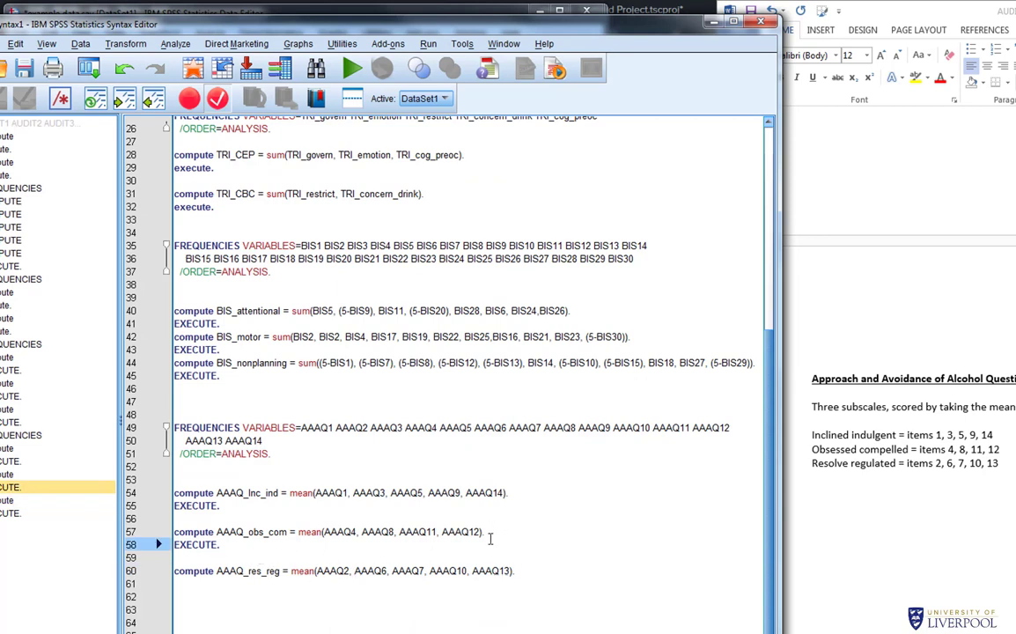
# Step: Delete the period ending the AAAQ_obs_com compute statement and run that statement together with its EXECUTE line
pyautogui.click(491, 534)
pyautogui.press('BackSpace')
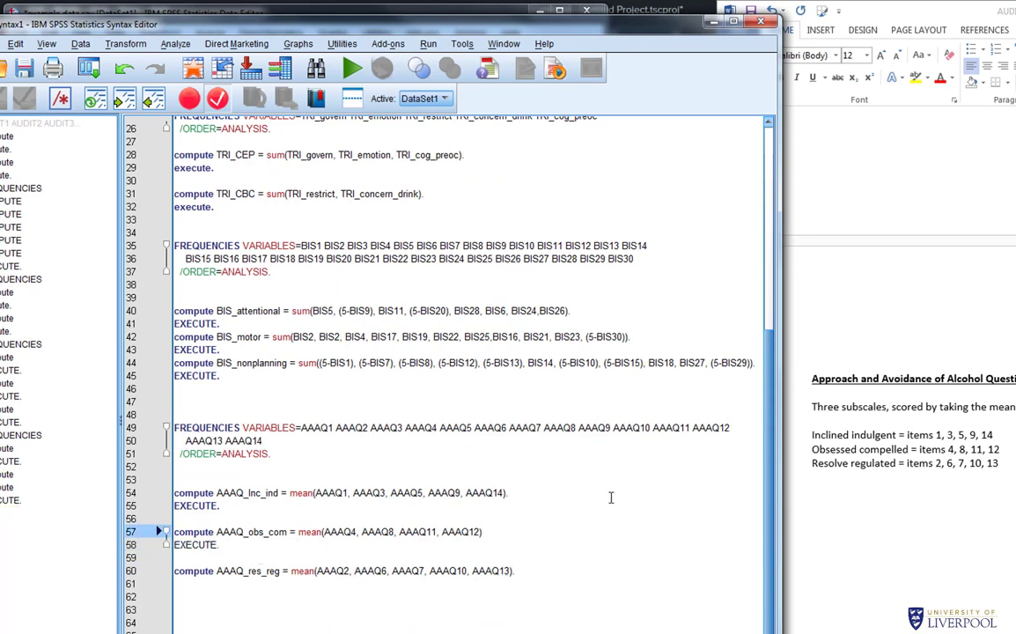
pyautogui.click(337, 623)
pyautogui.moveTo(232, 544); pyautogui.dragTo(154, 527)
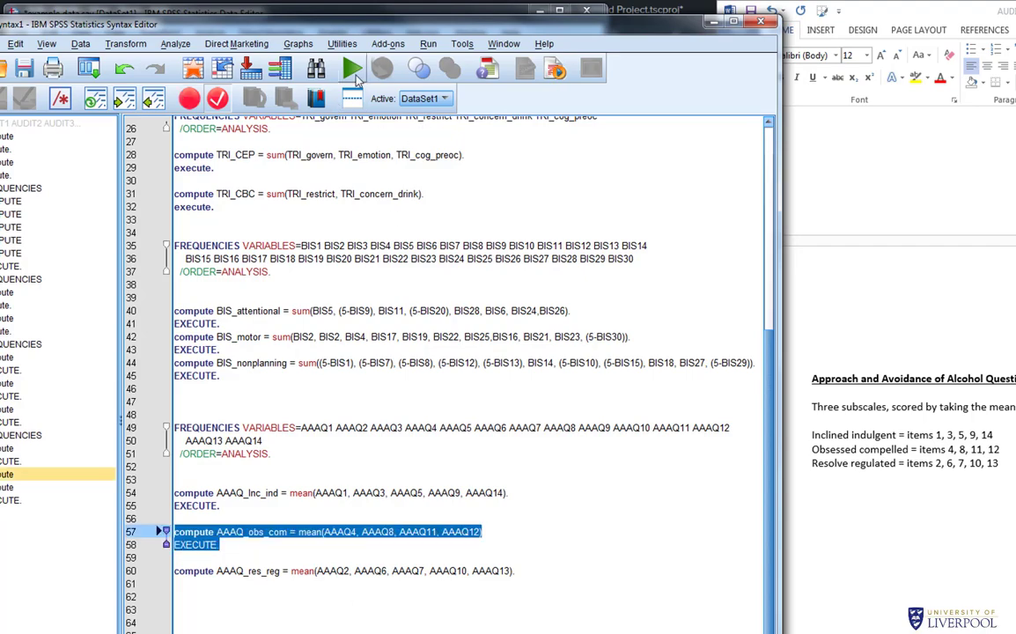
pyautogui.click(351, 68)
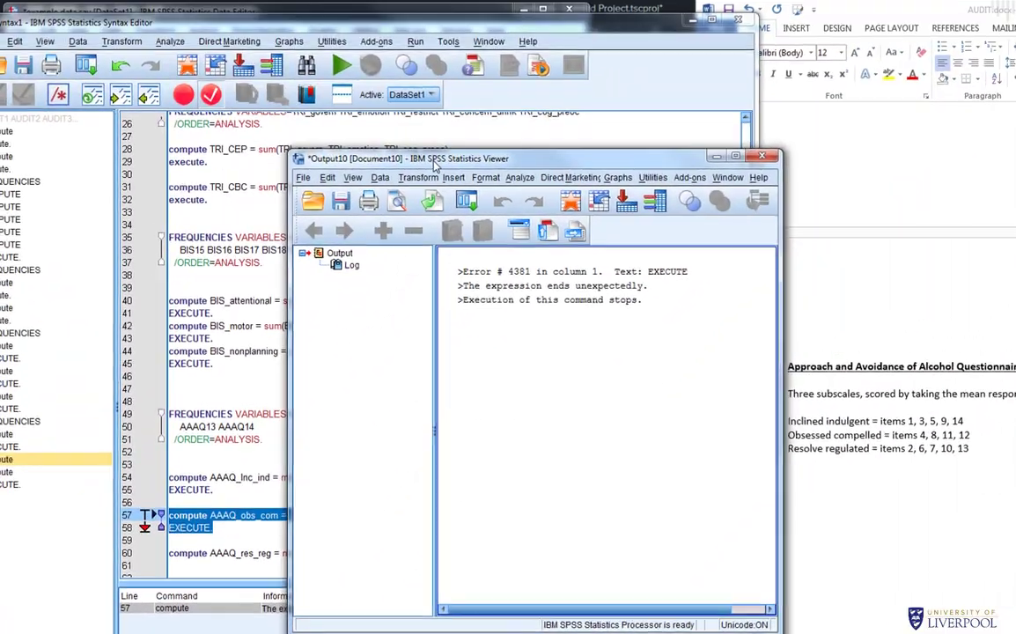
# Step: Enlarge the output window to read the error log, and close that output document
pyautogui.doubleClick(432, 160)
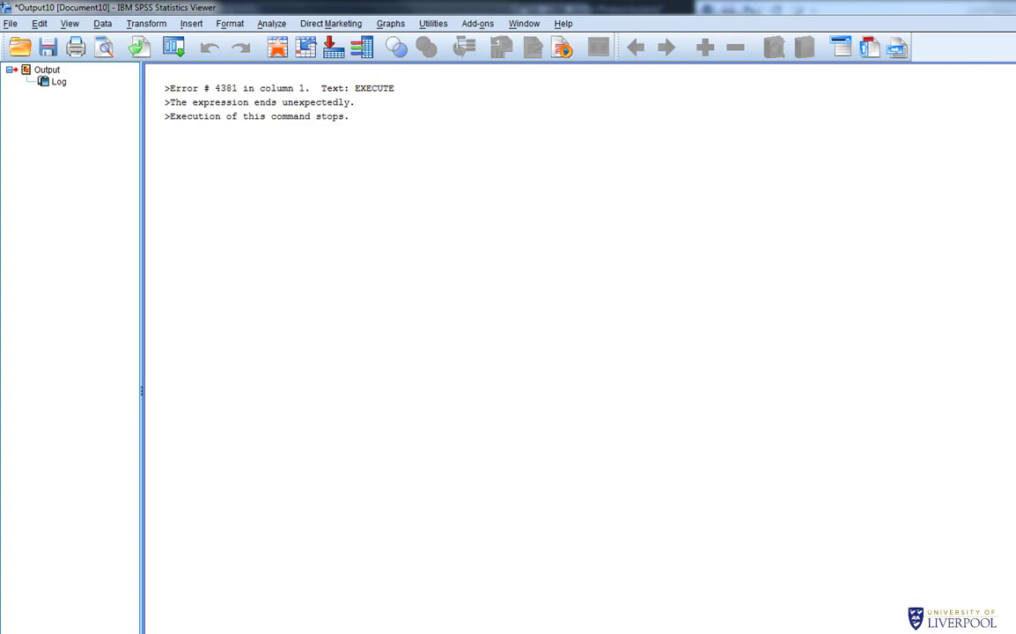
pyautogui.hotkey('alt', 'F4')
pyautogui.click(593, 393)
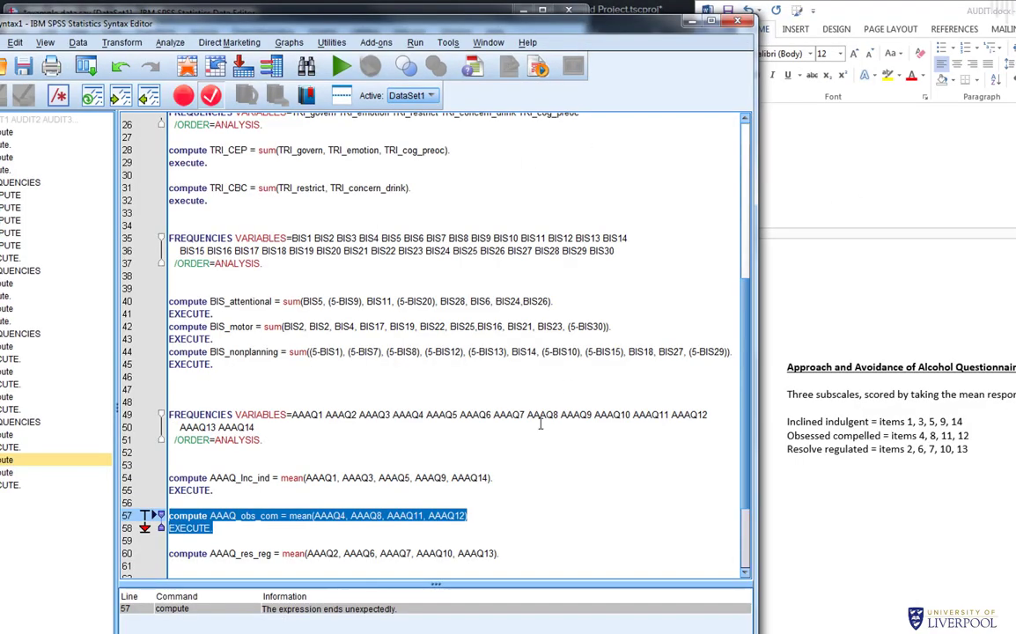
# Step: Insert a space before the Q of AAAQ1 in the AAAQ_Inc_ind statement and run it with its EXECUTE line
pyautogui.click(517, 475)
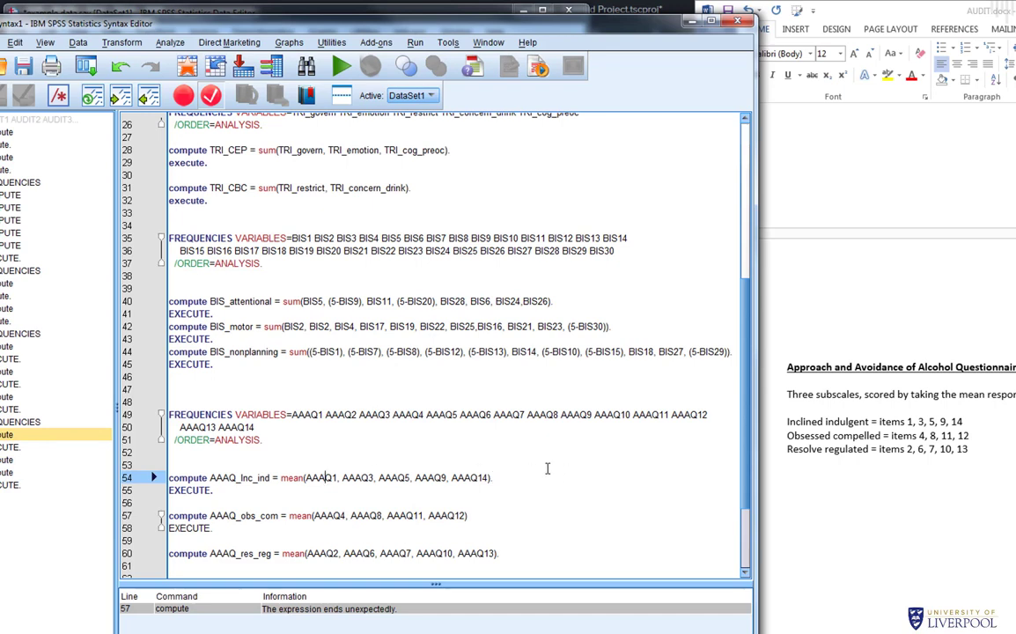
pyautogui.click(374, 493)
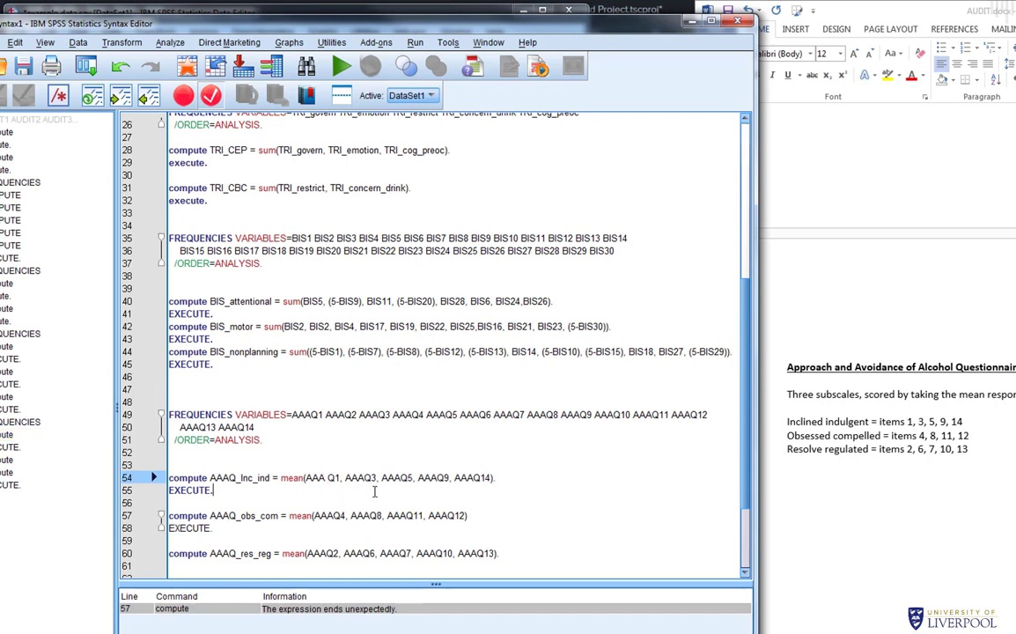
pyautogui.moveTo(222, 502); pyautogui.dragTo(169, 477)
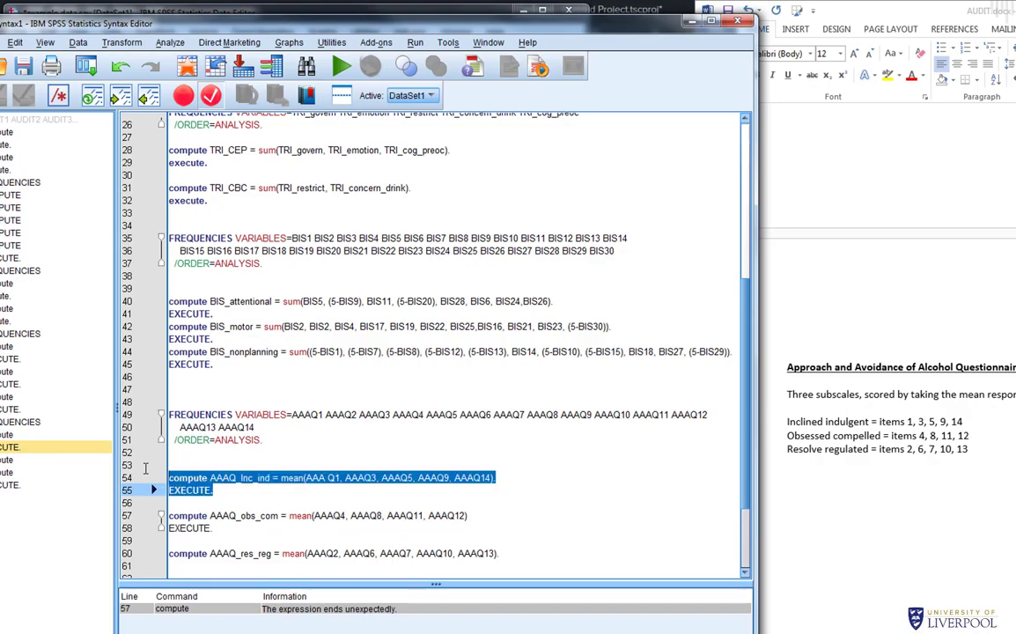
pyautogui.hotkey('ctrl', 'r')
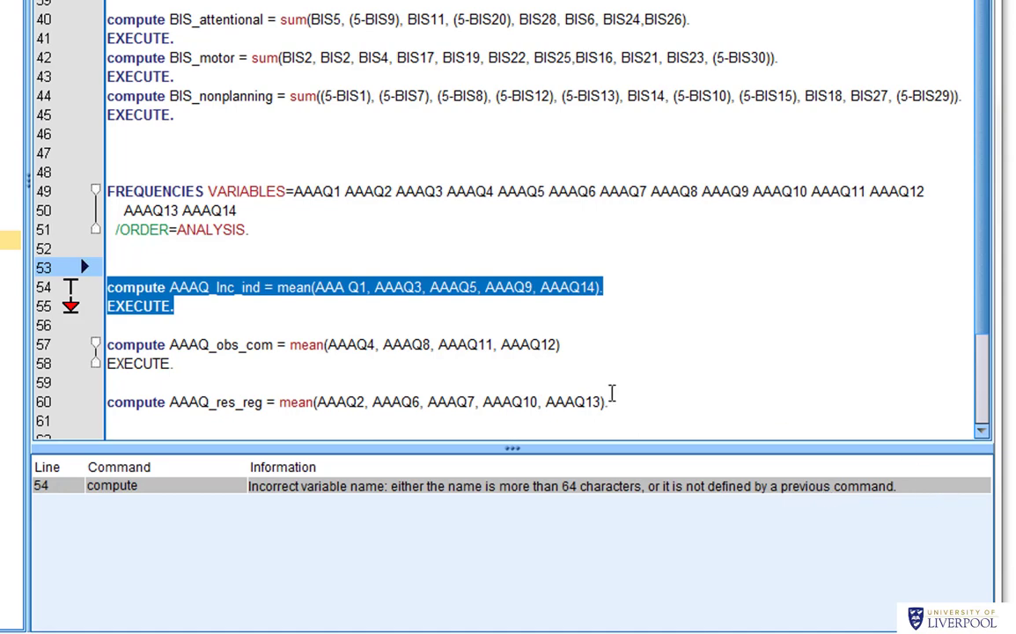
# Step: Examine the split variable name AAA Q1 in the AAAQ_Inc_ind statement and the matching error in the output log
pyautogui.click(470, 343)
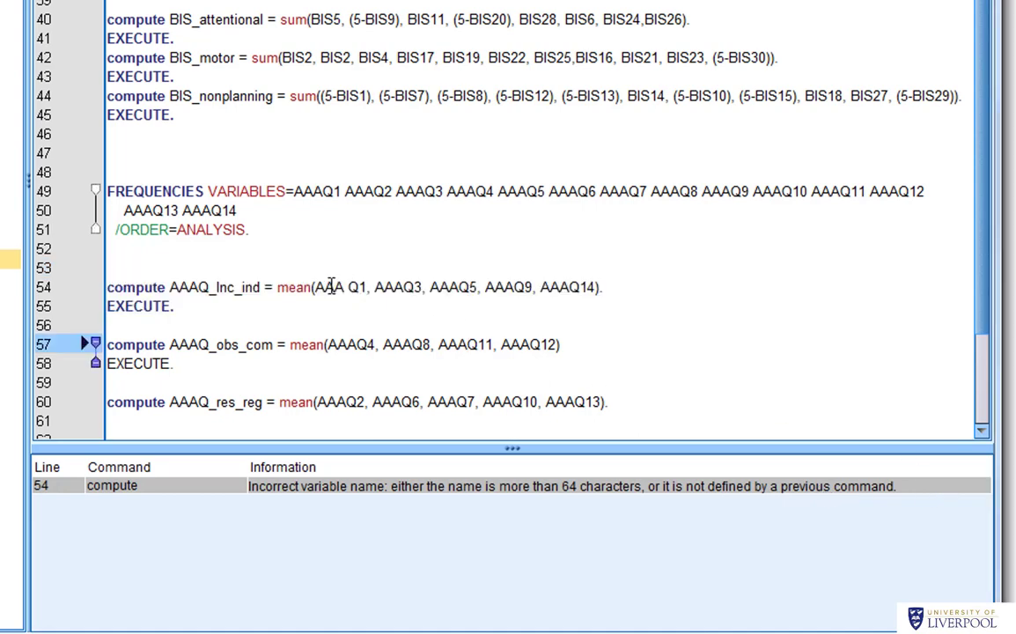
pyautogui.moveTo(344, 288); pyautogui.dragTo(314, 288)
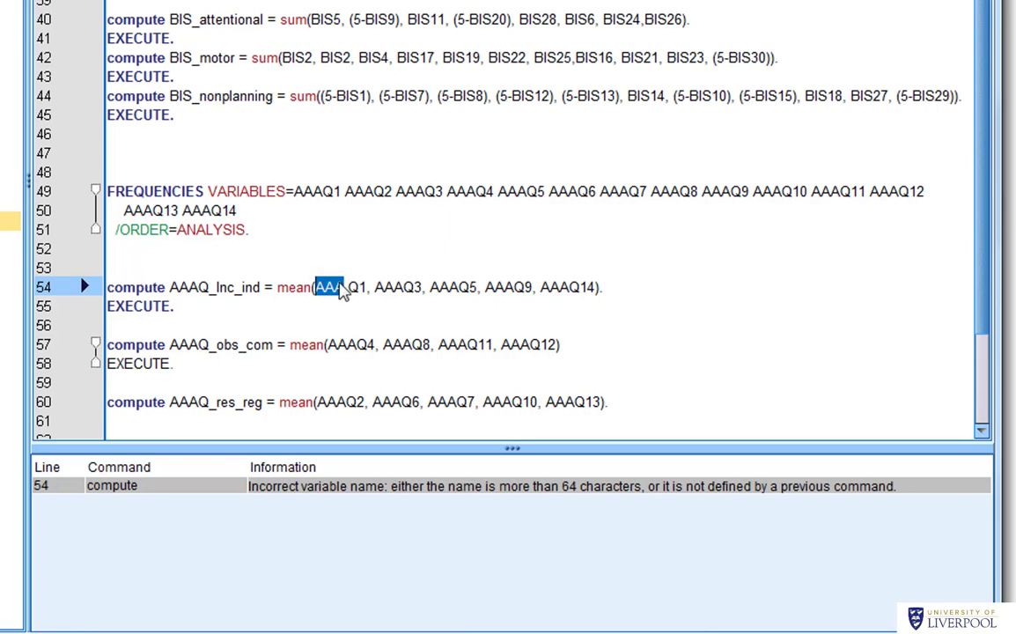
pyautogui.click(324, 300)
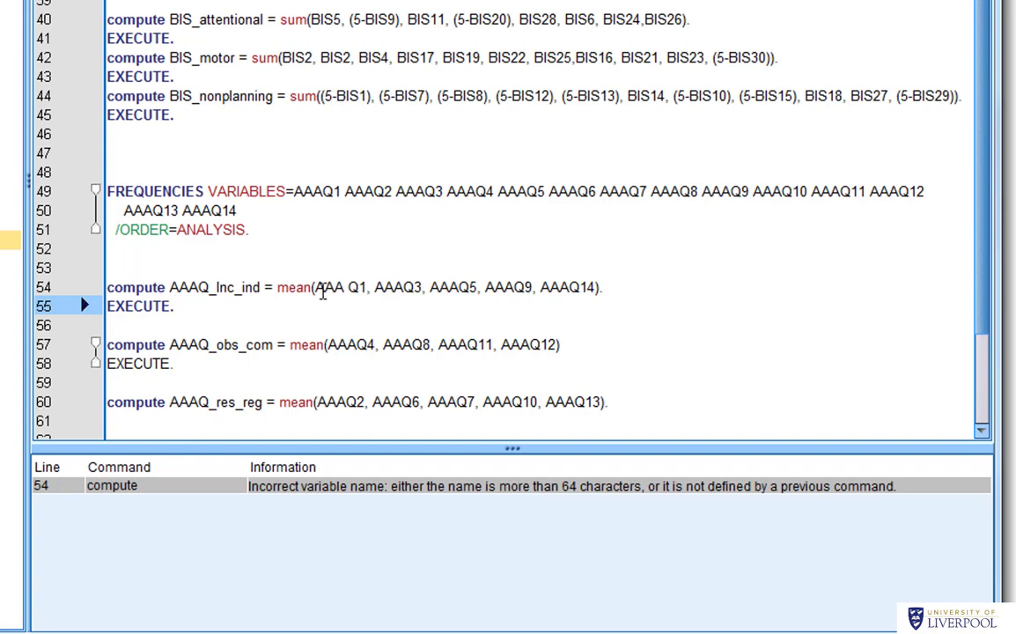
pyautogui.moveTo(629, 286); pyautogui.dragTo(314, 286)
pyautogui.click(405, 305)
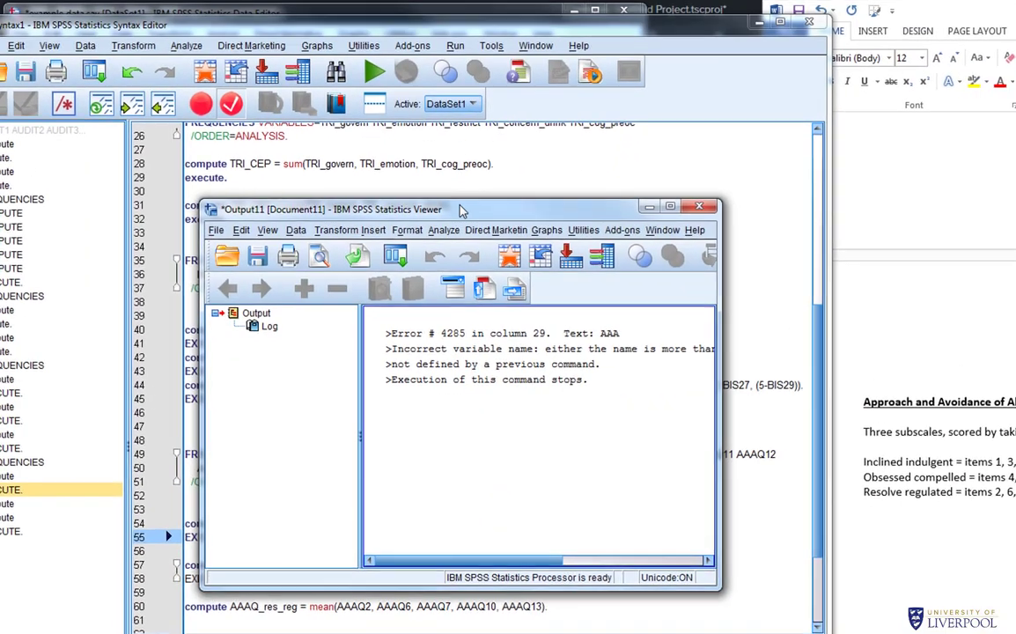
pyautogui.doubleClick(459, 209)
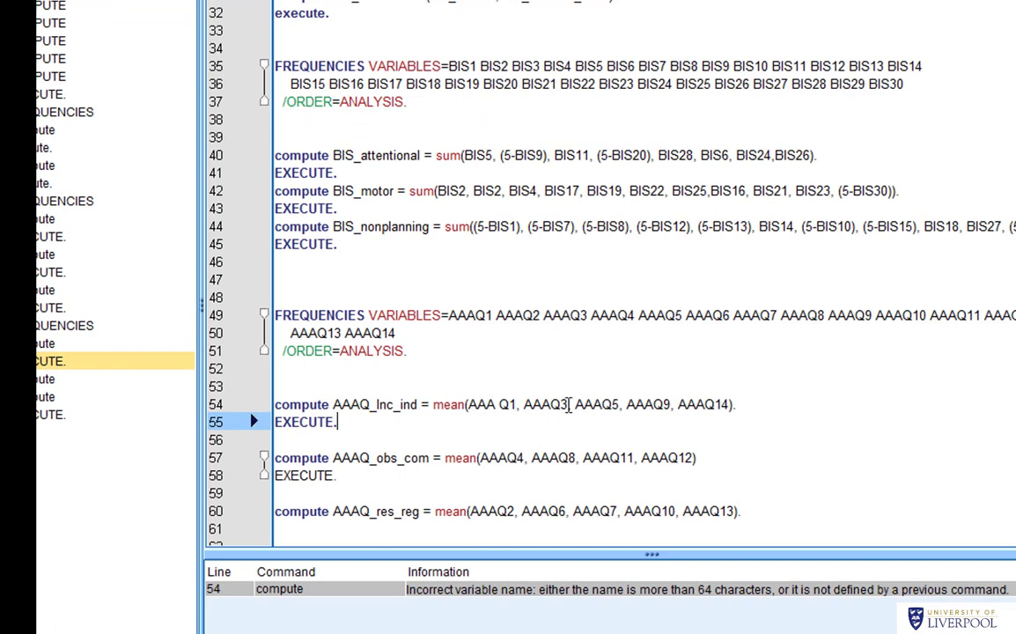
# Step: Remove the space inside AAA Q1 in the AAAQ_Inc_ind statement so the name reads AAAQ1
pyautogui.click(501, 403)
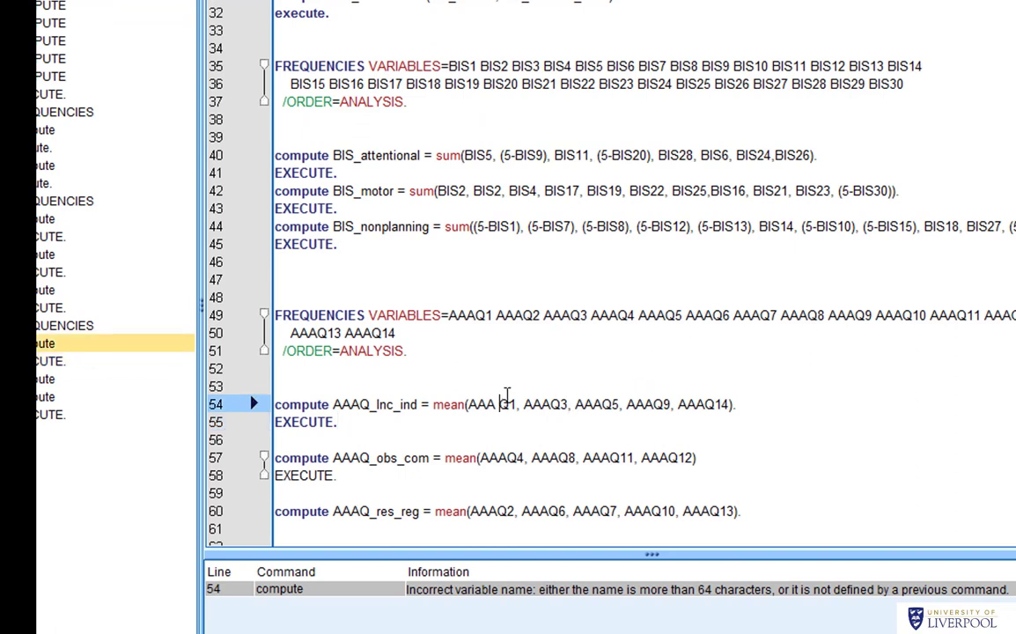
pyautogui.press('BackSpace')
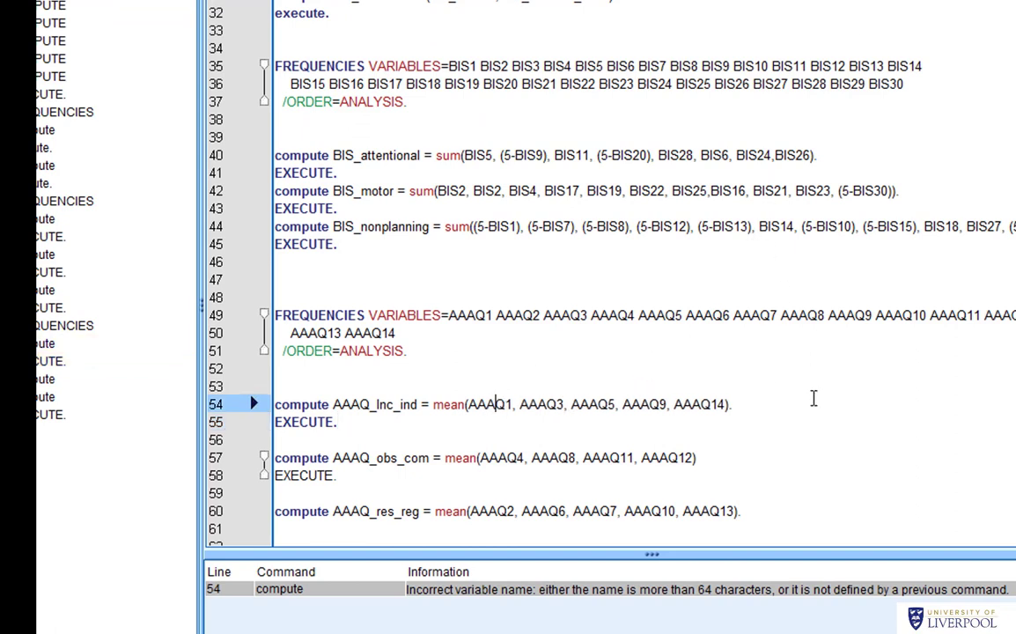
pyautogui.click(825, 413)
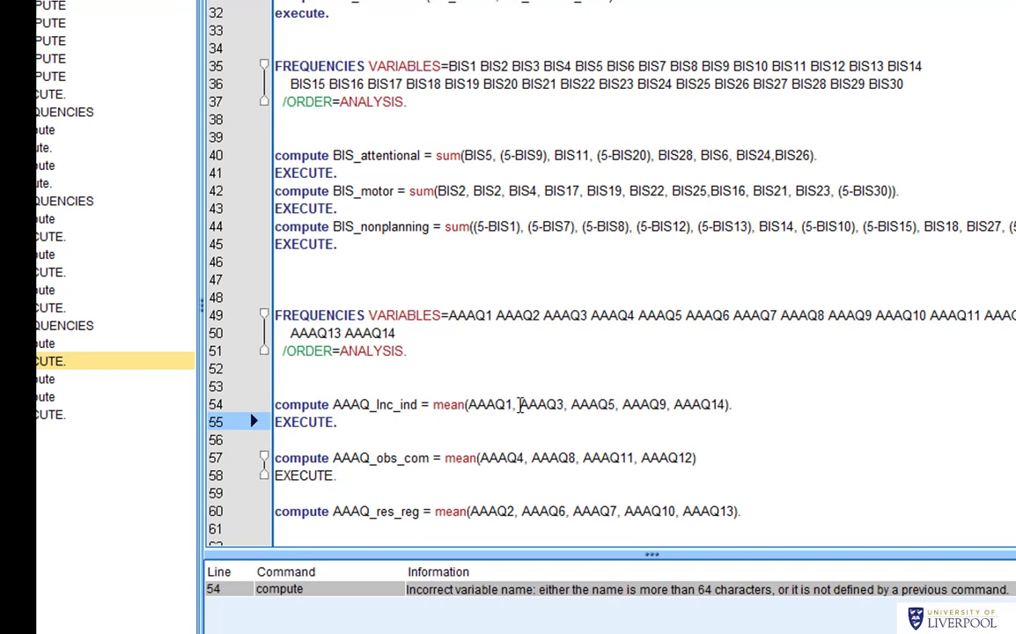
# Step: Delete the comma after AAAQ1 in the AAAQ_Inc_ind statement and run it with its EXECUTE line
pyautogui.click(726, 449)
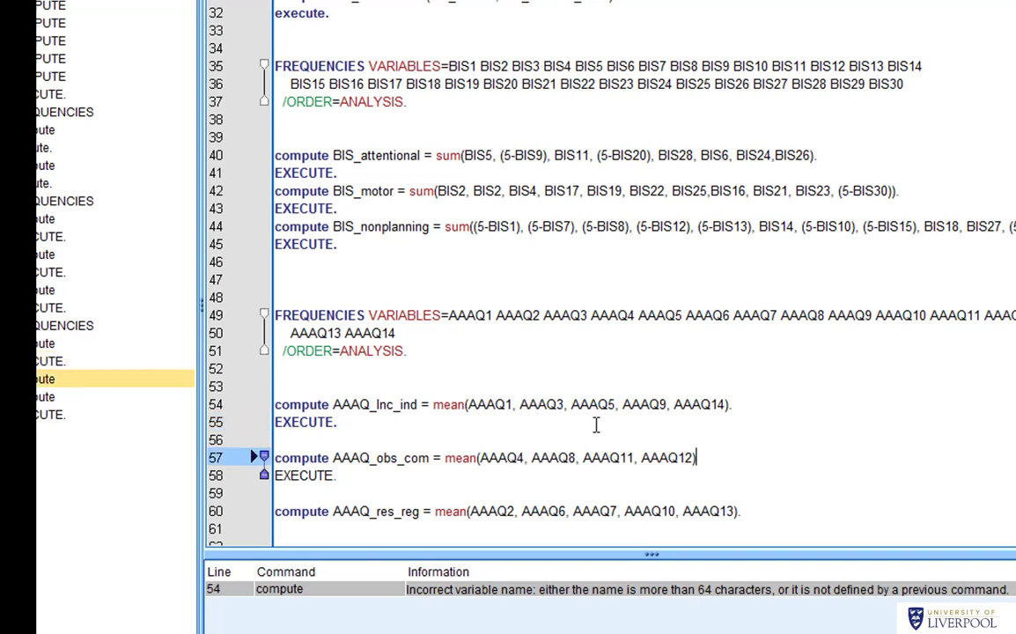
pyautogui.click(518, 404)
pyautogui.press('BackSpace')
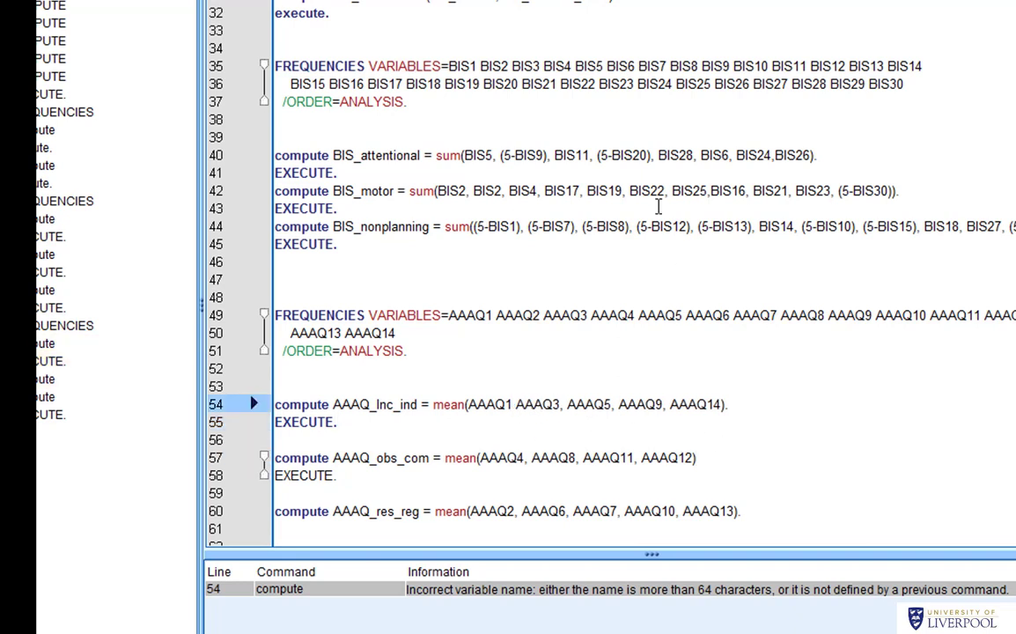
pyautogui.moveTo(376, 438); pyautogui.dragTo(236, 390)
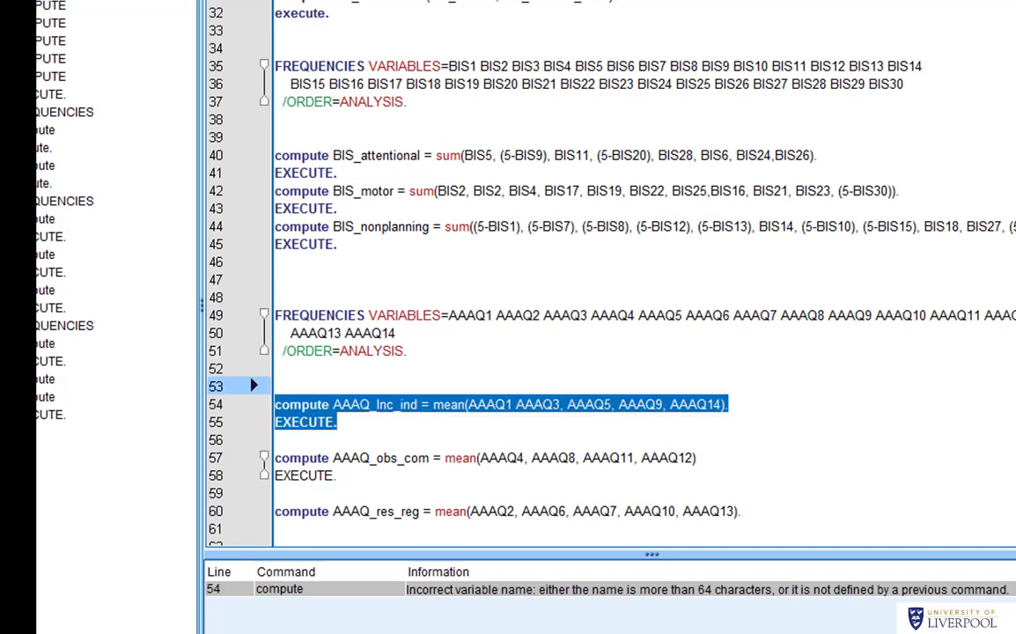
pyautogui.hotkey('ctrl', 'r')
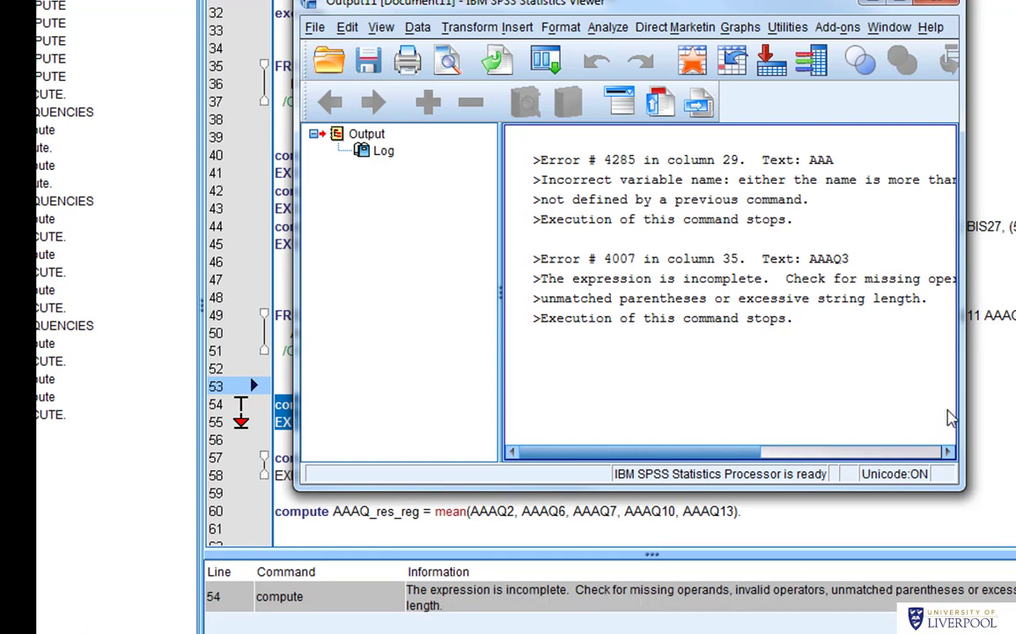
# Step: Return to the Syntax Editor and restore the comma between AAAQ1 and AAAQ3 in the AAAQ_Inc_ind statement
pyautogui.click(1014, 418)
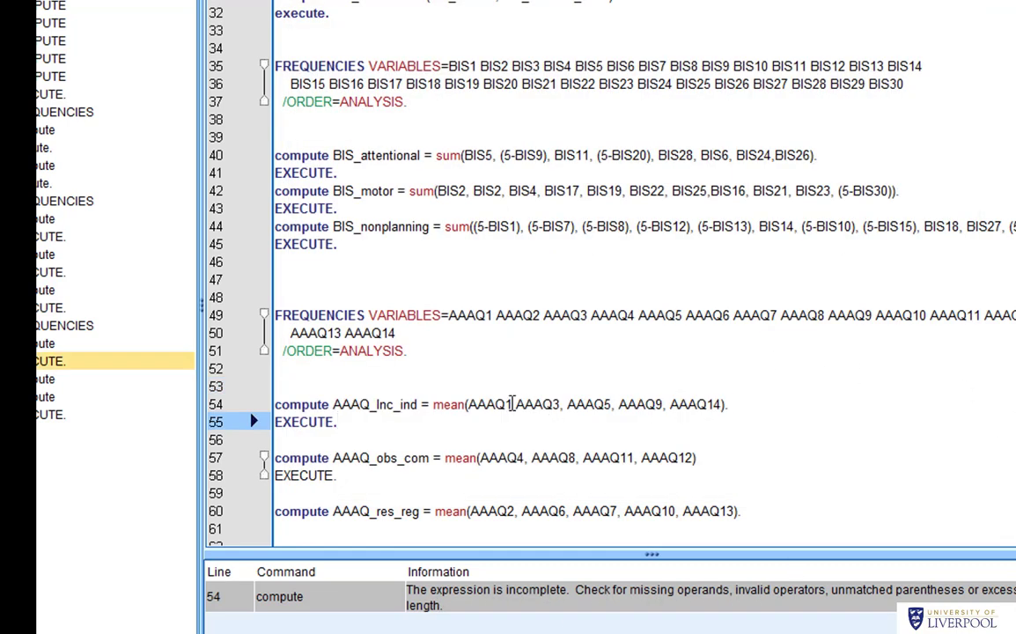
pyautogui.doubleClick(518, 403)
pyautogui.click(518, 403)
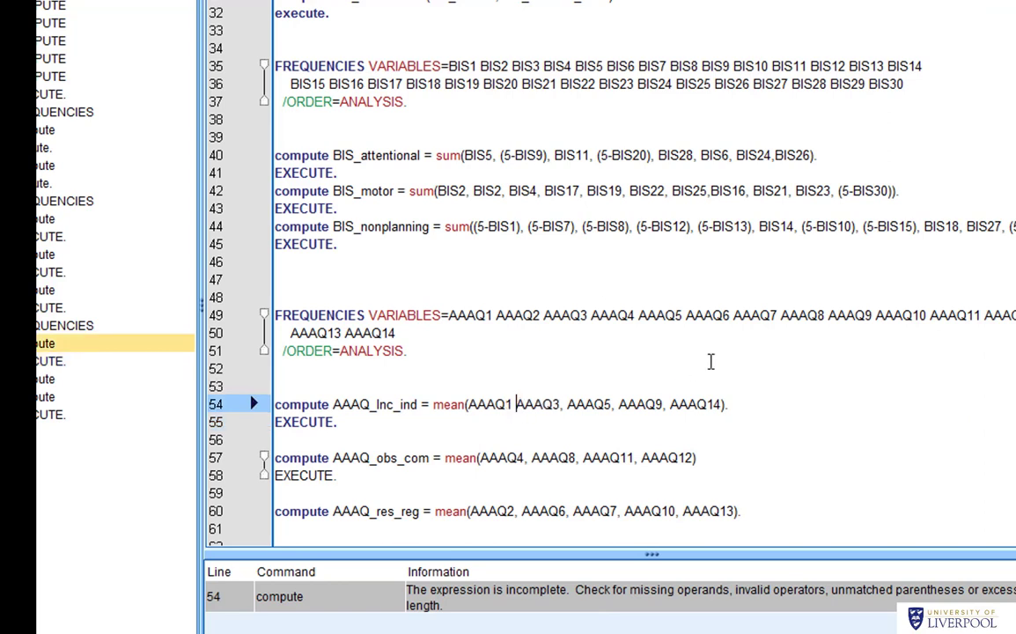
pyautogui.write(',')
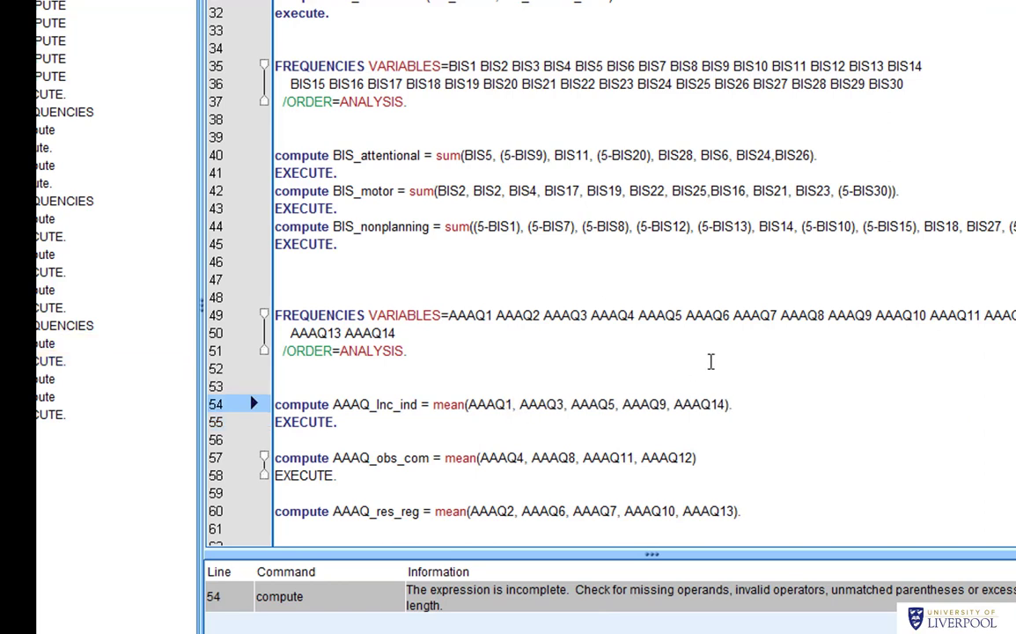
# Step: Restore the missing period at the end of the AAAQ_obs_com compute statement, leaving a single period after its EXECUTE
pyautogui.click(687, 450)
pyautogui.scroll(-3, 654, 342)
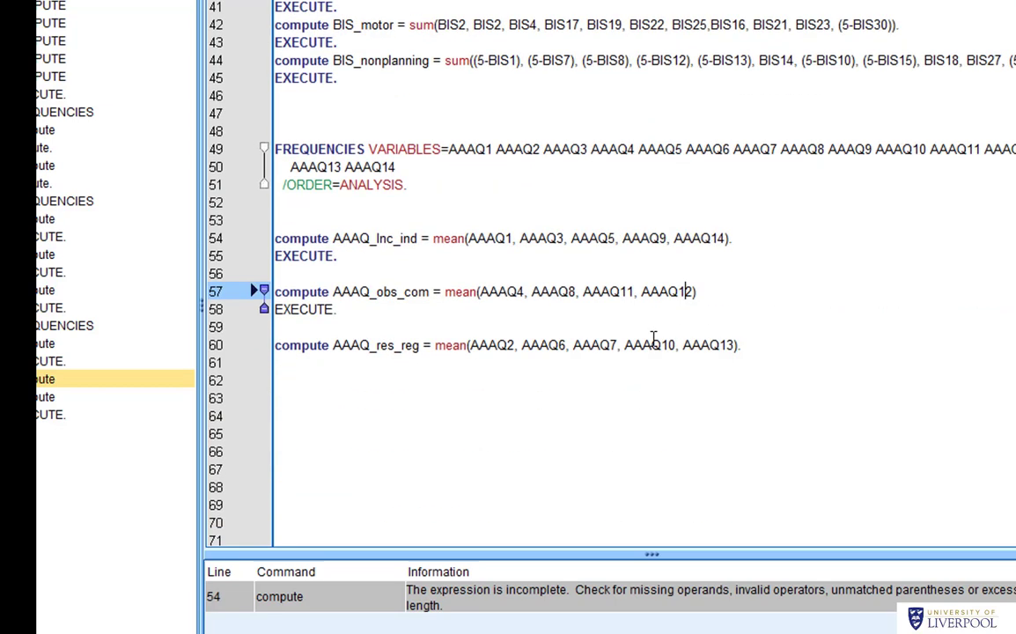
pyautogui.click(386, 411)
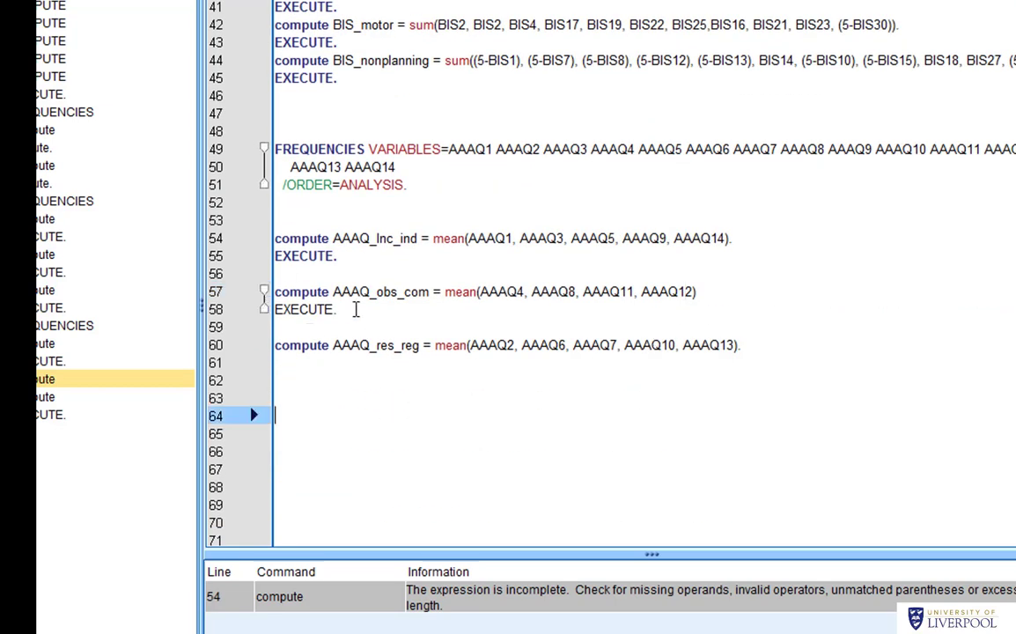
pyautogui.click(335, 310)
pyautogui.write('.')
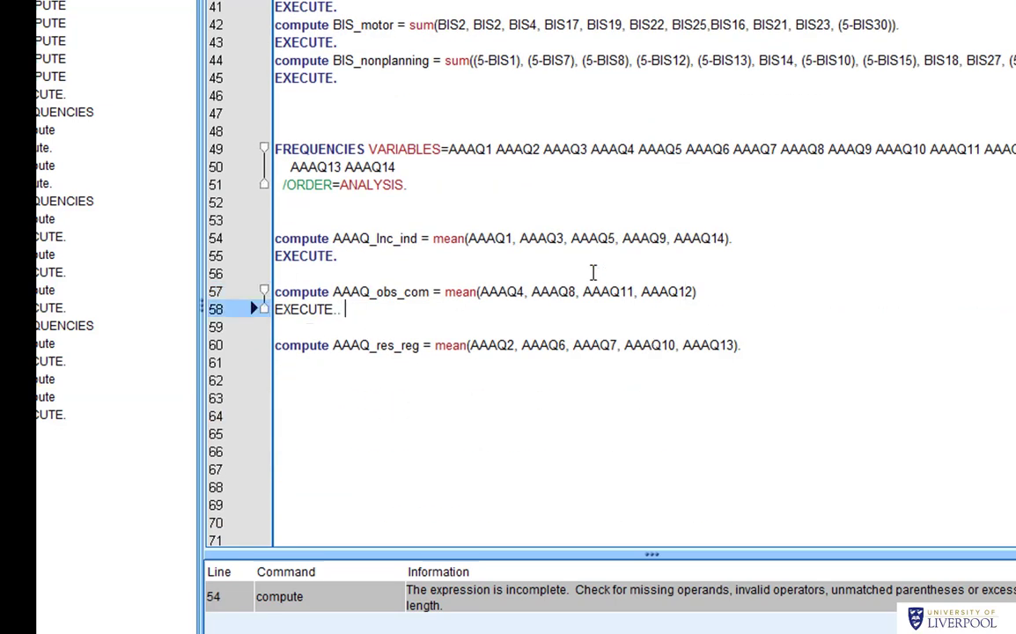
pyautogui.press('BackSpace')
pyautogui.press('BackSpace')
pyautogui.press('Escape')
pyautogui.click(731, 286)
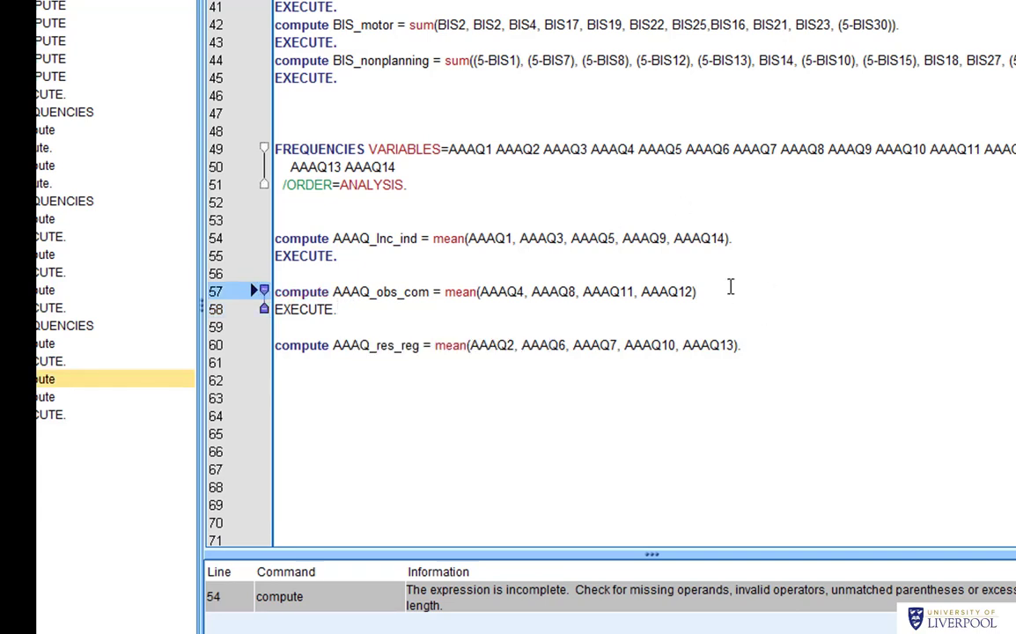
pyautogui.write('.')
# Step: Review the variable names and commands across the AAAQ, BIS, TRI and AUDIT sections of the syntax
pyautogui.scroll(2, 432, 132)
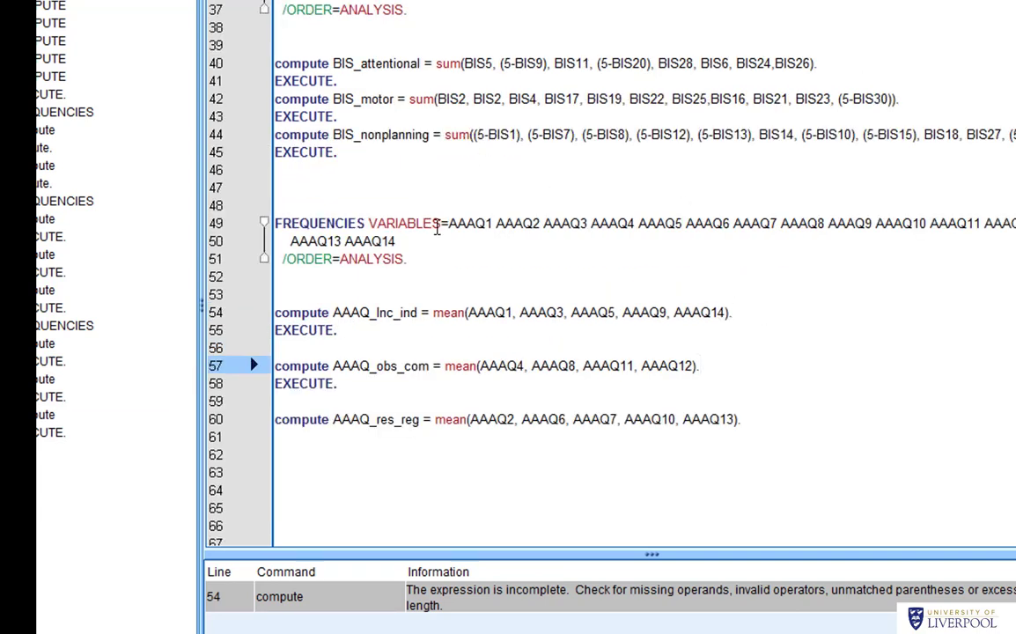
pyautogui.moveTo(449, 222); pyautogui.dragTo(492, 223)
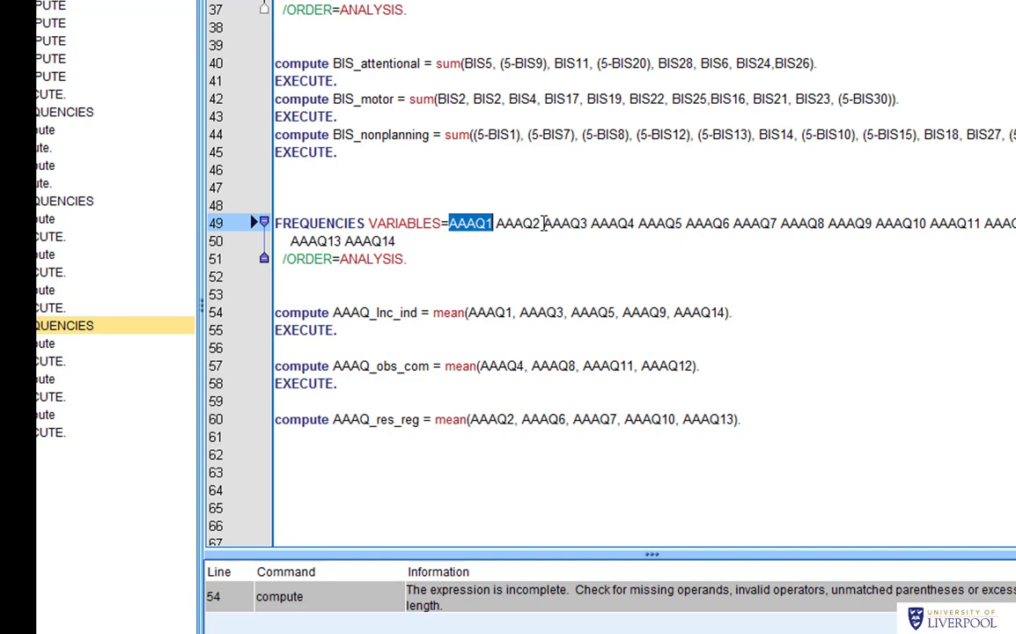
pyautogui.scroll(7, 544, 223)
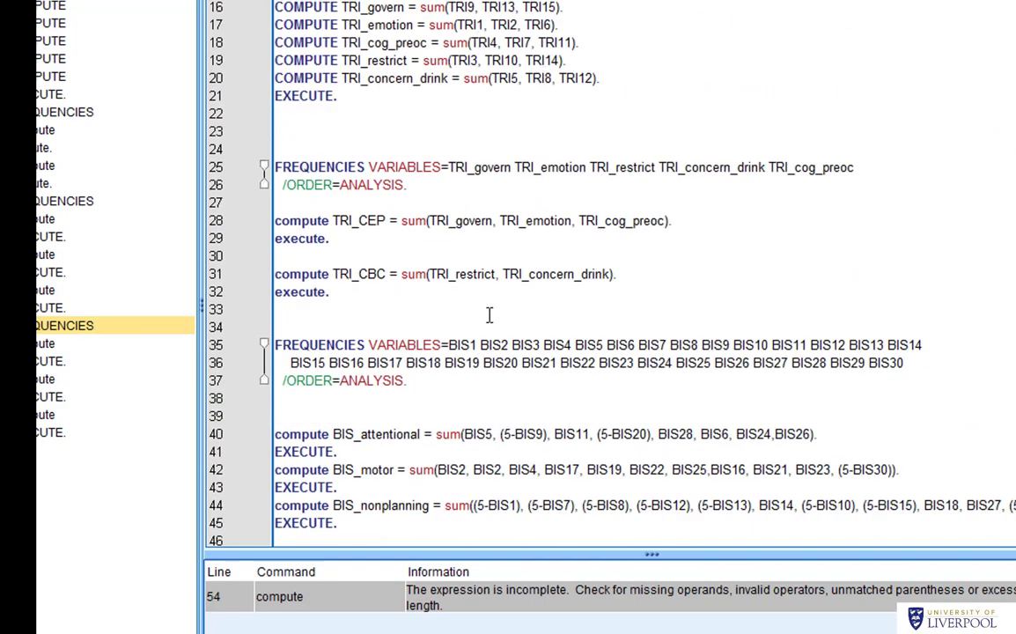
pyautogui.scroll(-3, 492, 307)
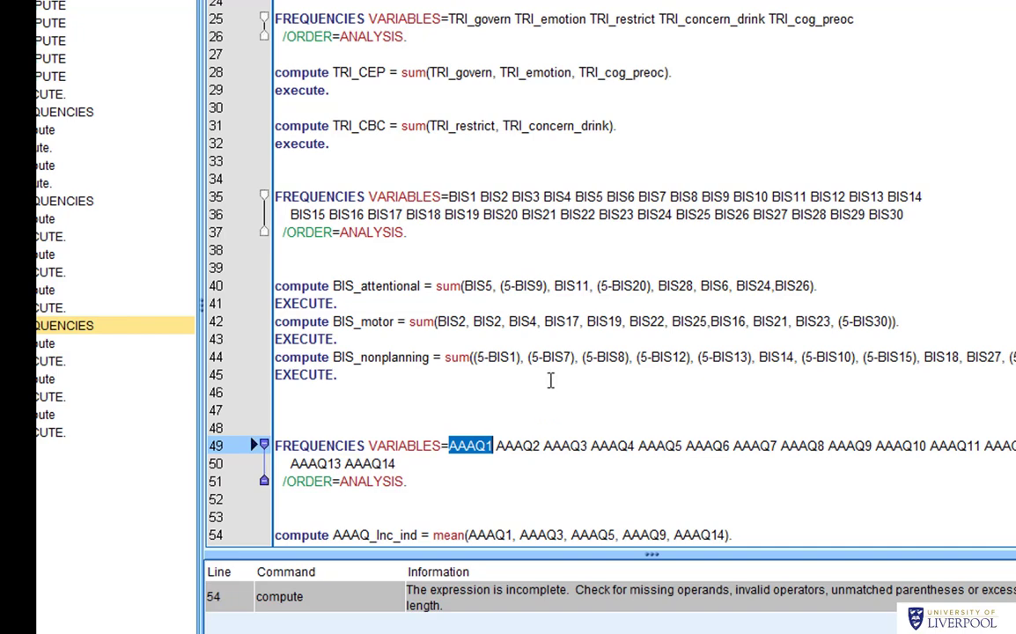
pyautogui.scroll(-4, 551, 381)
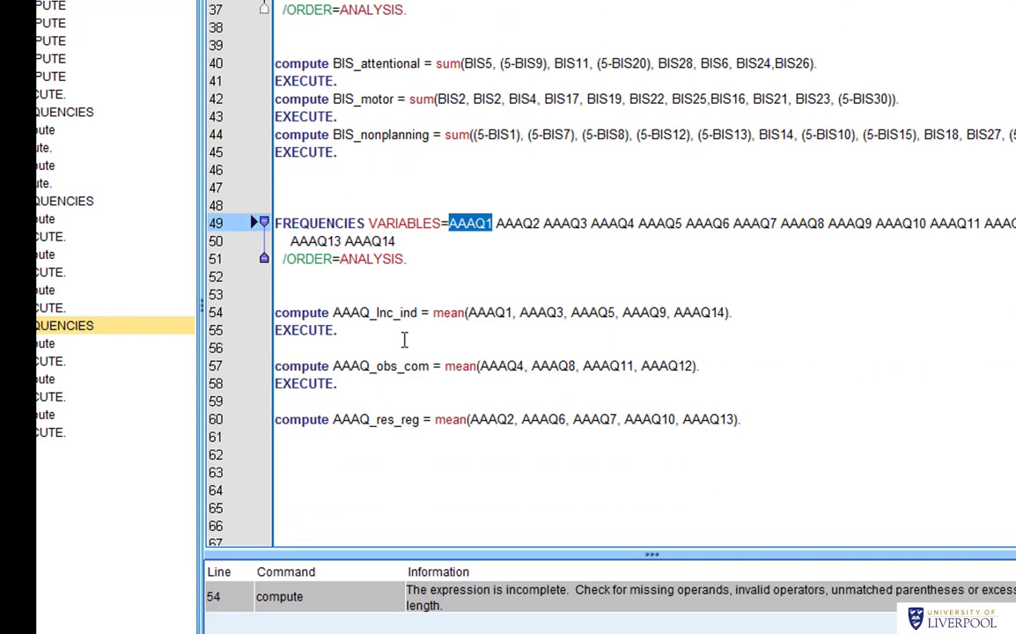
pyautogui.hotkey('ctrl', 'a')
pyautogui.scroll(10, 502, 500)
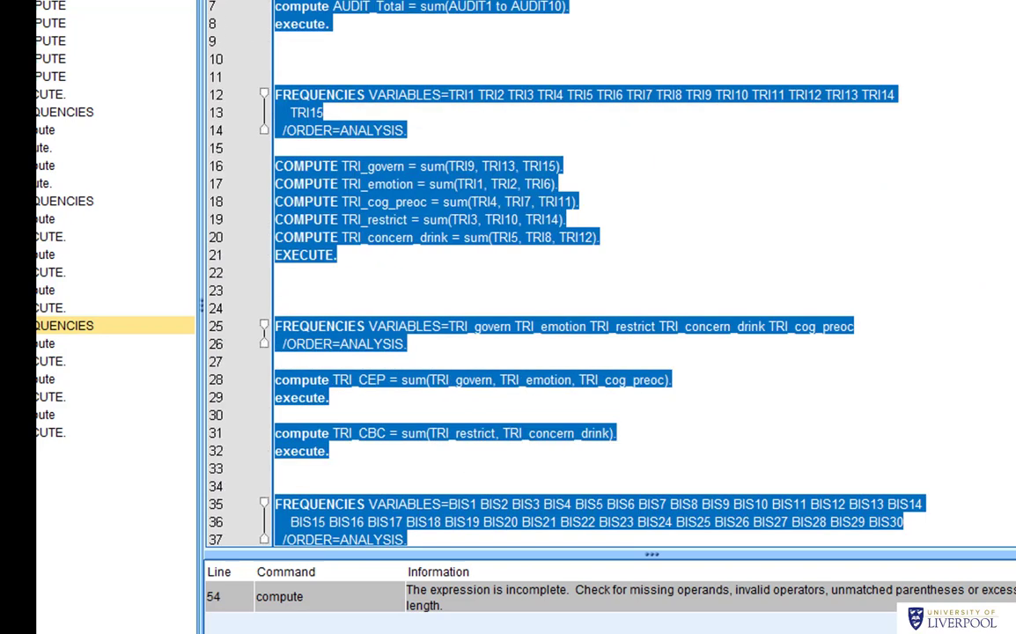
pyautogui.click(795, 216)
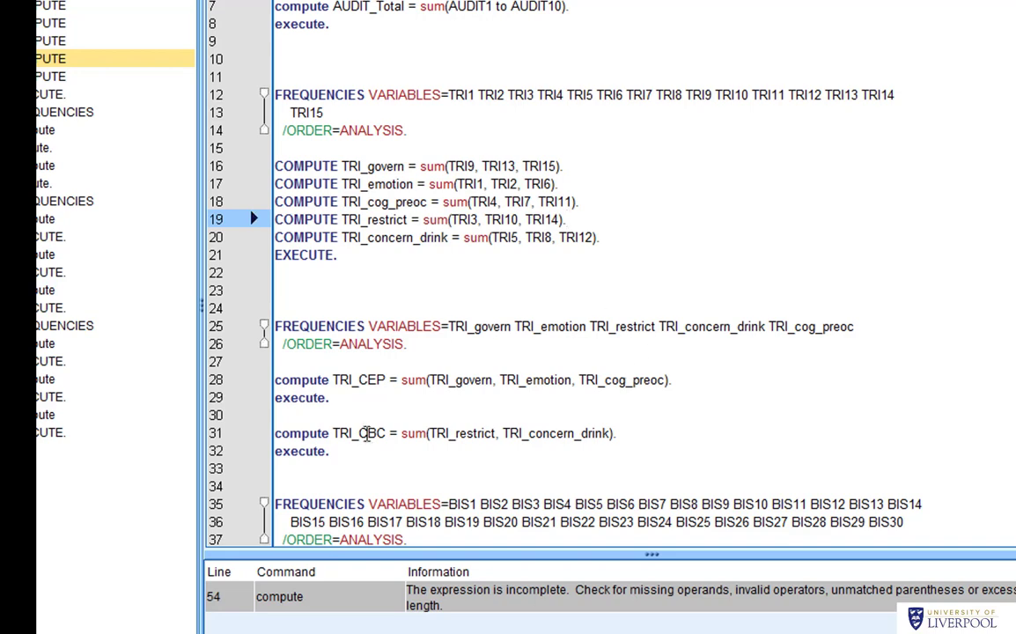
pyautogui.click(348, 397)
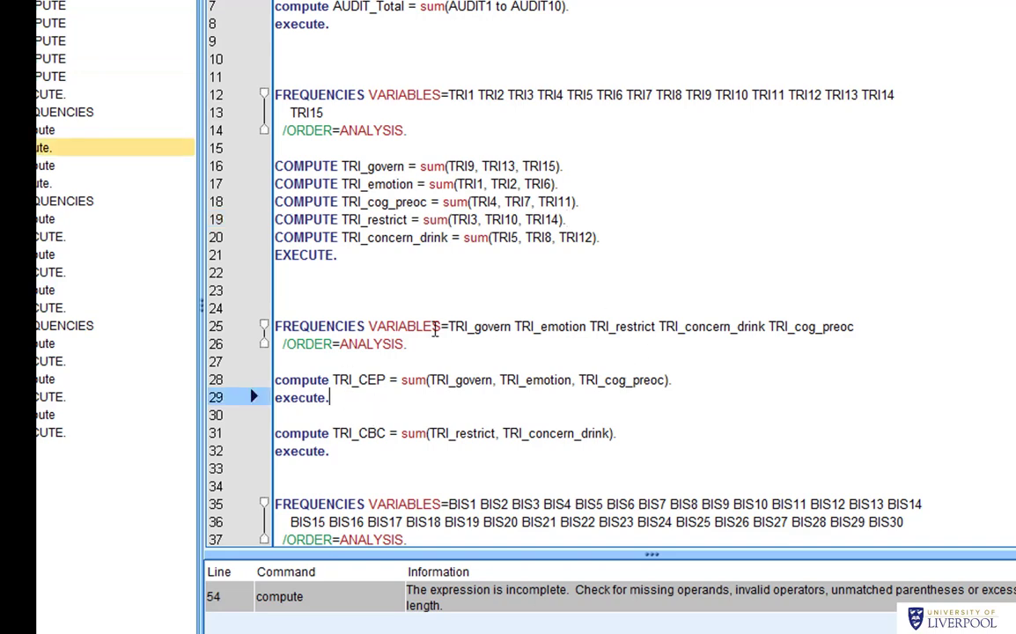
pyautogui.scroll(-3, 414, 370)
pyautogui.scroll(-3, 465, 231)
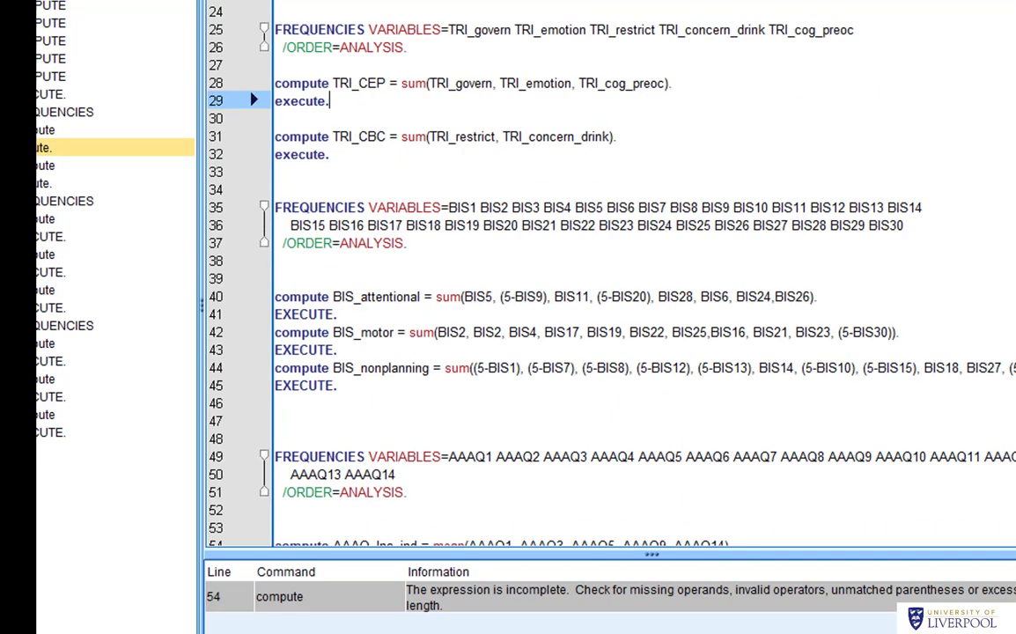